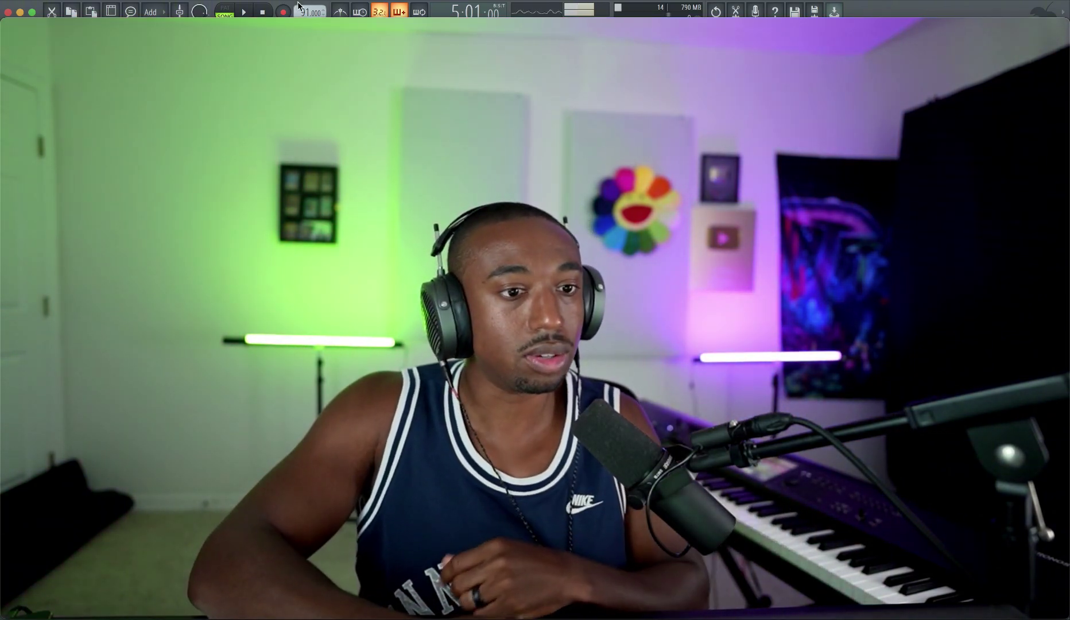
- Cut the steps of the kick, snare and hi-hat #2 channels from Pattern 3 during song playback
{"action": "left_click", "coordinate": [33, 26]}
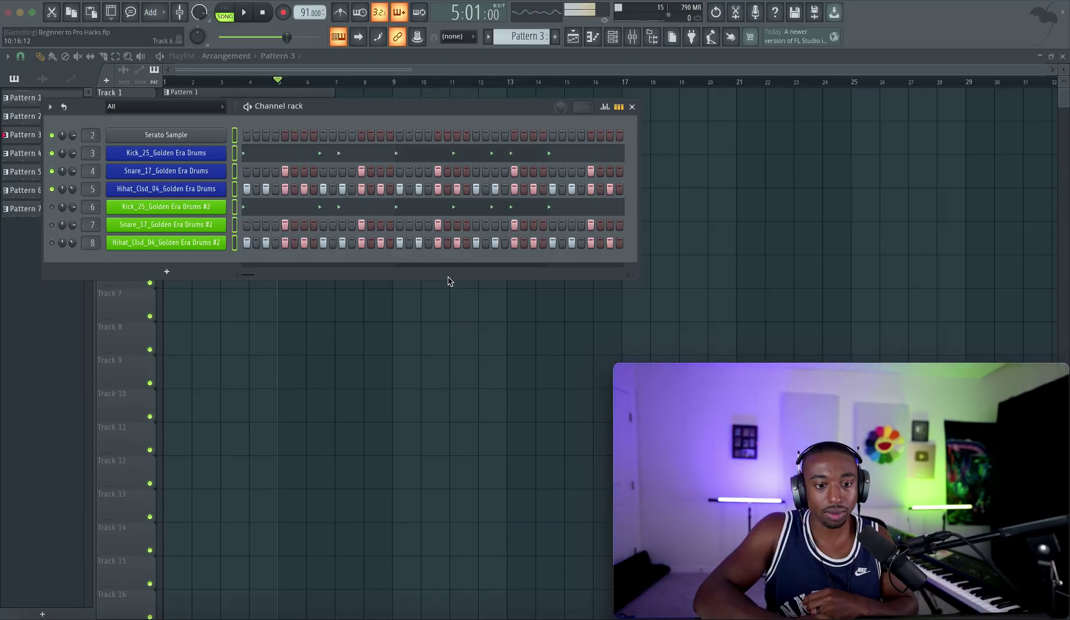
{"action": "key", "text": "F6"}
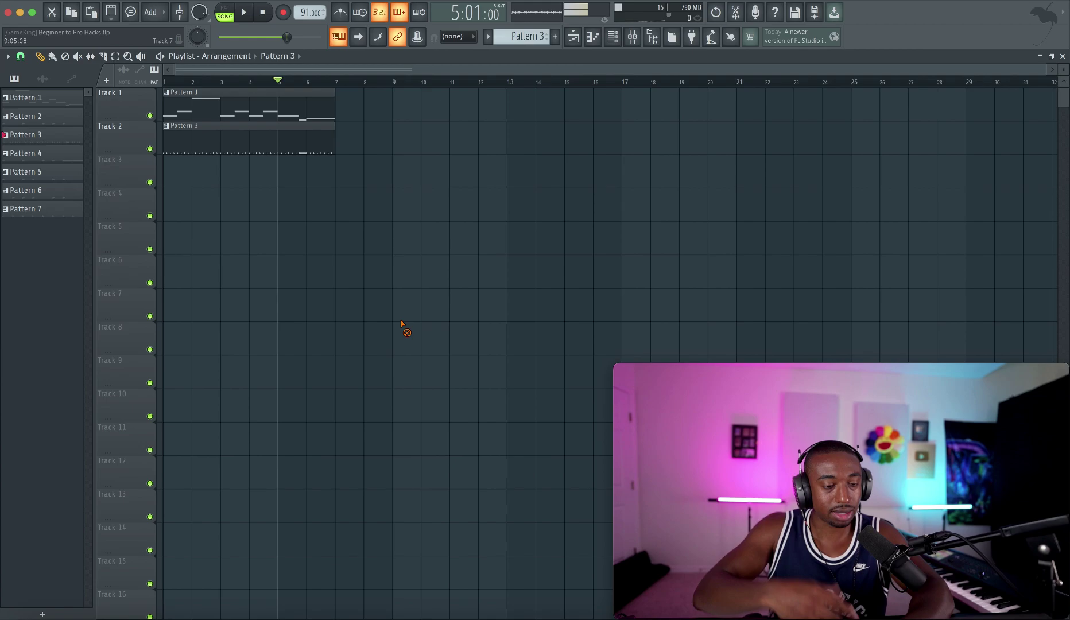
{"action": "key", "text": "space"}
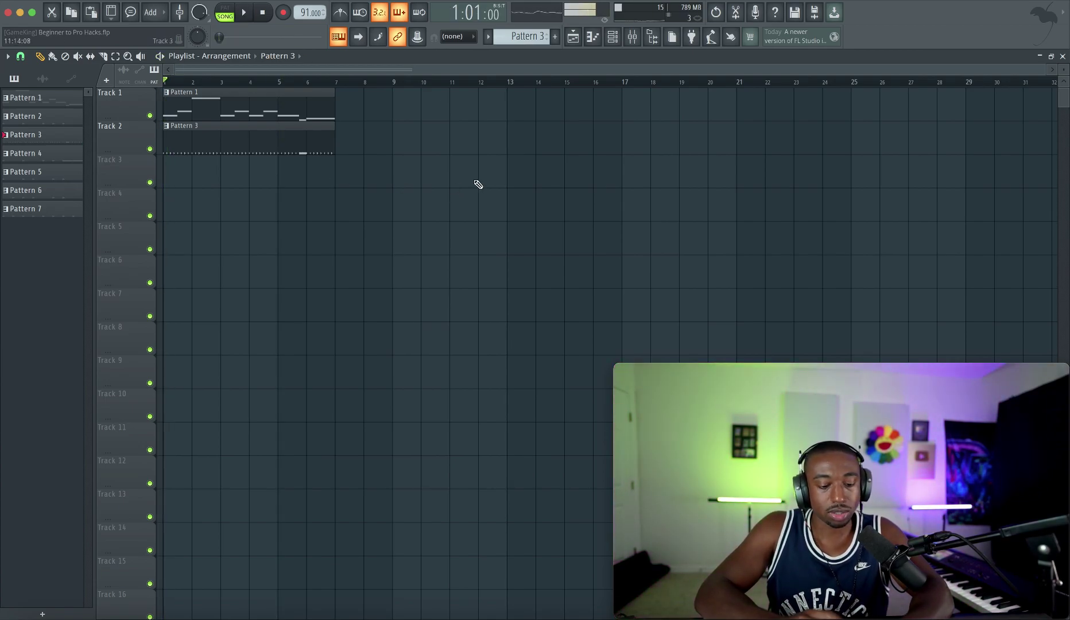
{"action": "left_click", "coordinate": [612, 42]}
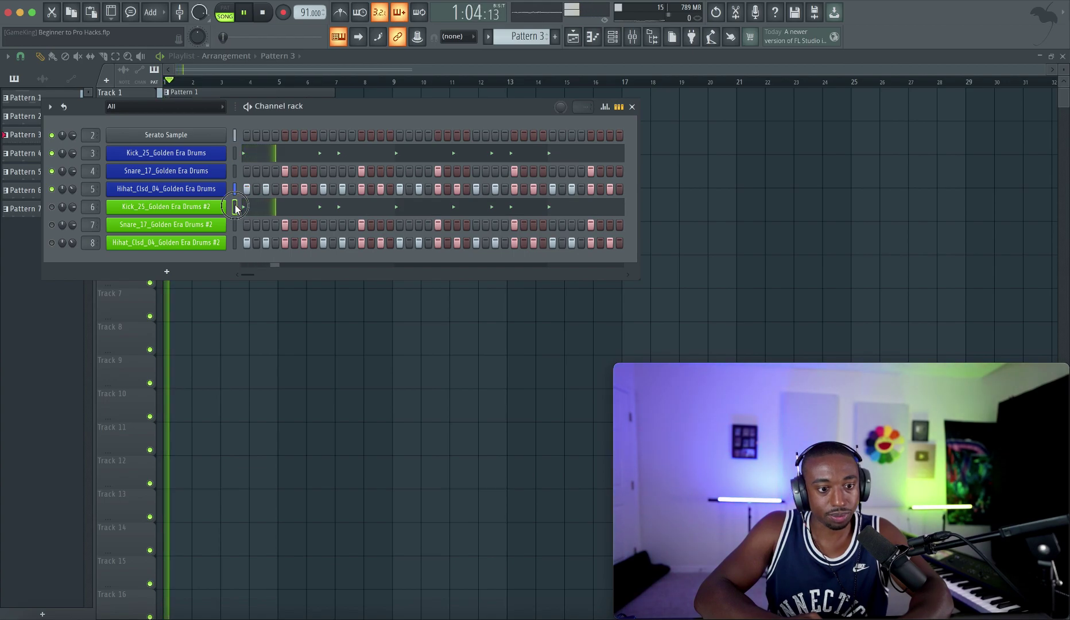
{"action": "left_click_drag", "start_coordinate": [236, 207], "coordinate": [235, 242]}
{"action": "key", "text": "super+x"}
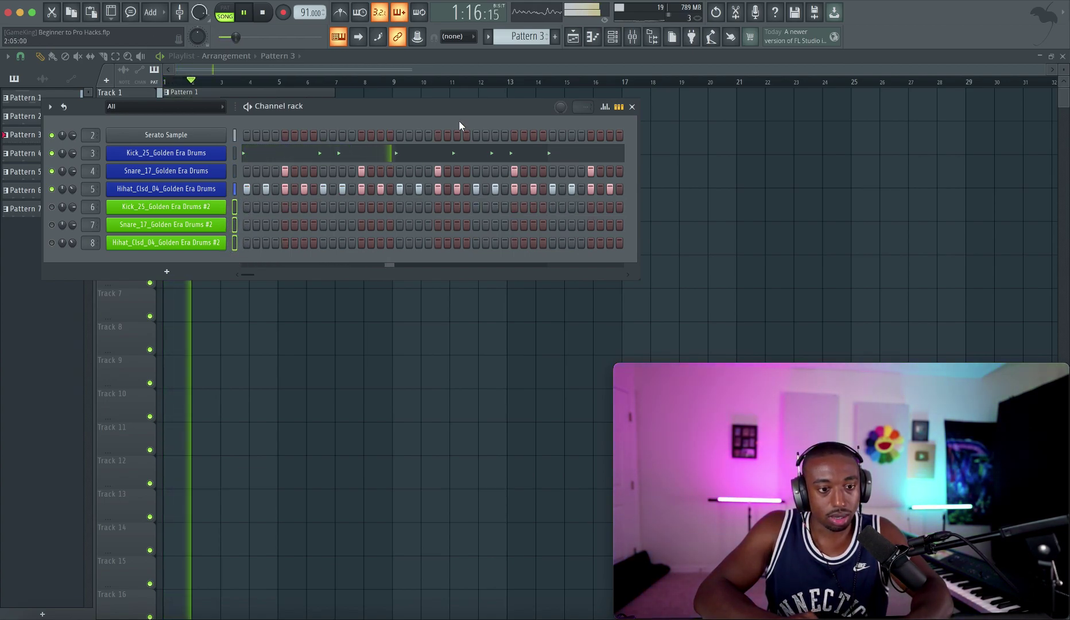
- Paste the cut drum steps into the new Pattern 8 and unmute the three #2 drum channels
{"action": "scroll", "coordinate": [521, 37], "scroll_direction": "down", "scroll_amount": 5}
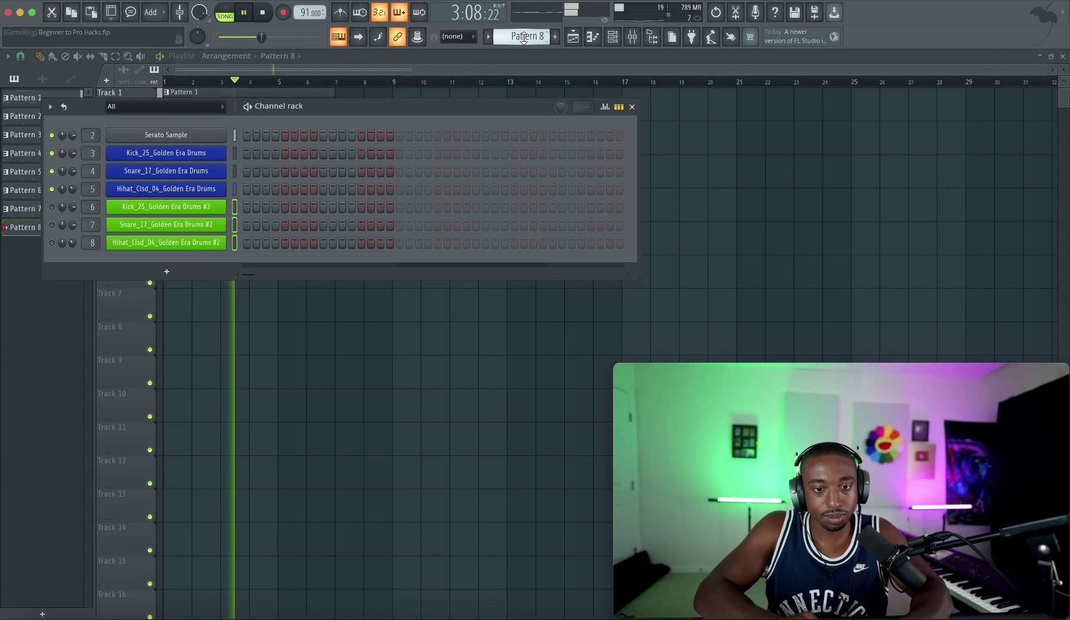
{"action": "right_click", "coordinate": [524, 36]}
{"action": "left_click", "coordinate": [580, 54]}
{"action": "key", "text": "Return"}
{"action": "key", "text": "super+v"}
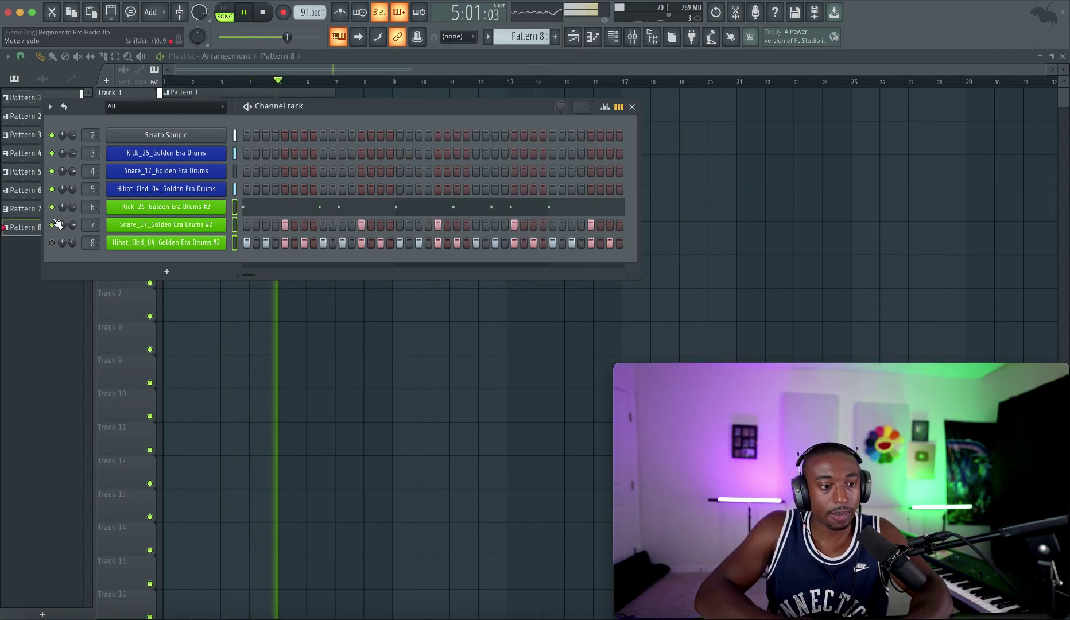
{"action": "key", "text": "F6"}
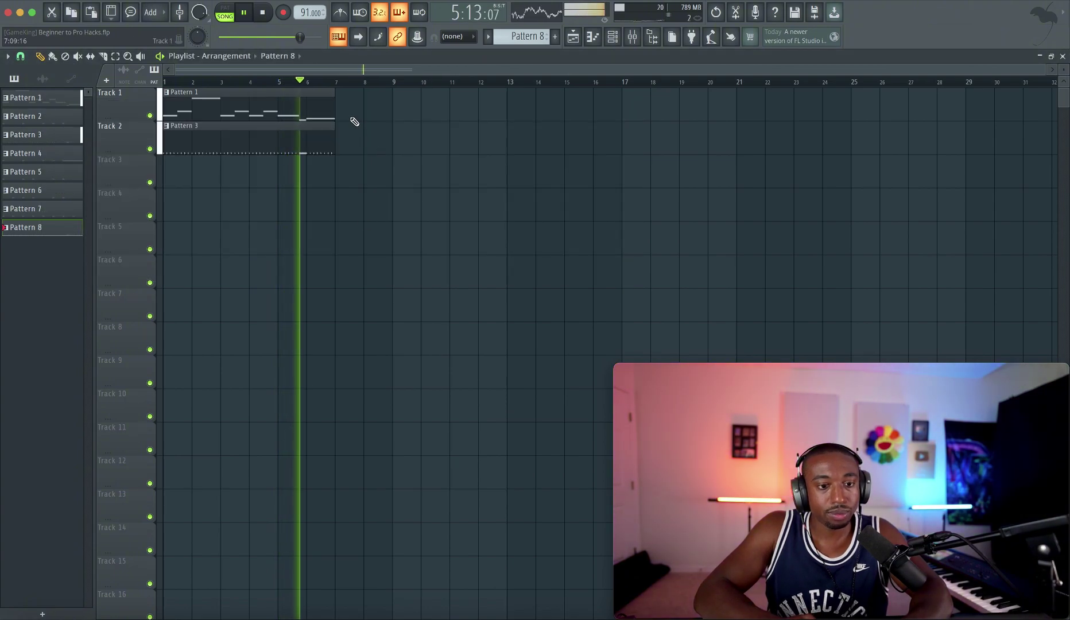
- Duplicate the Pattern 1 clip to bar 7 on Track 1 and place Pattern 8 below it on Track 2
{"action": "left_click_drag", "start_coordinate": [341, 105], "coordinate": [461, 103]}
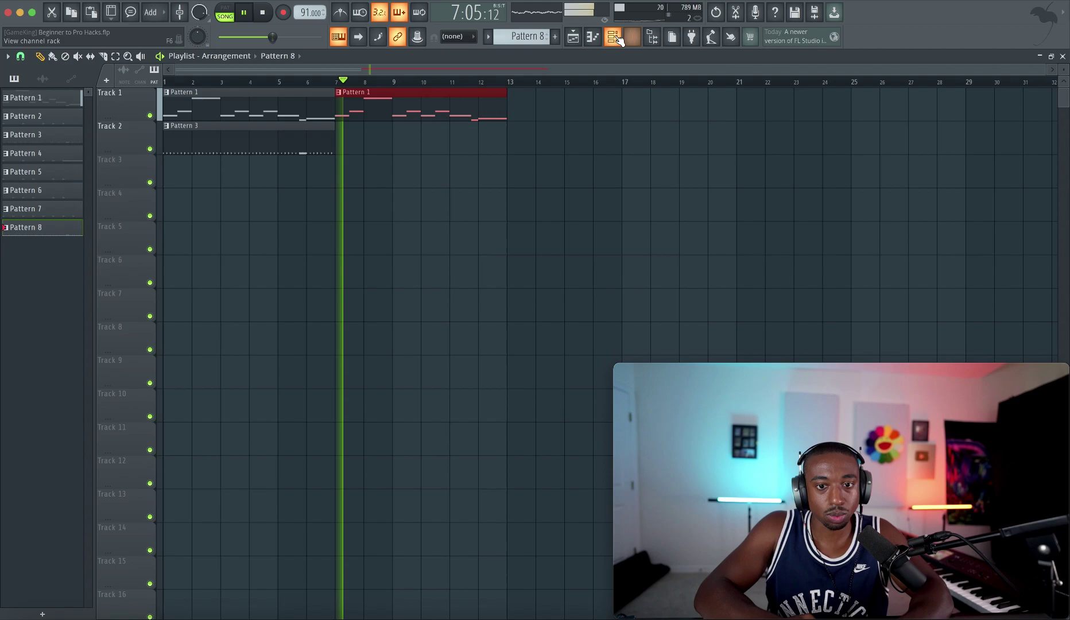
{"action": "key", "text": "space"}
{"action": "key", "text": "F6"}
{"action": "key", "text": "F6"}
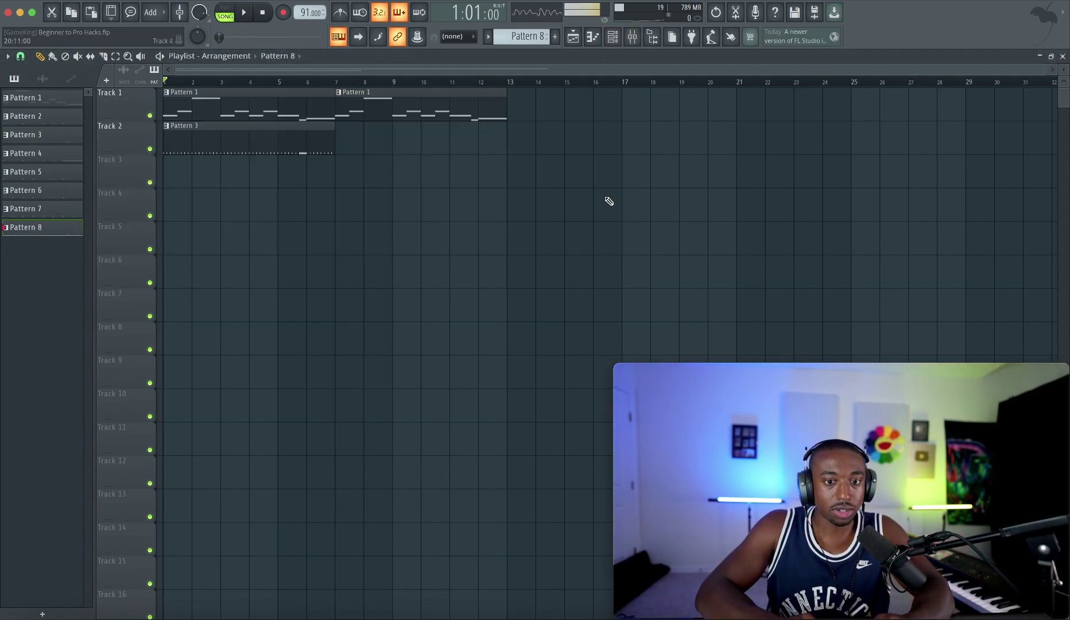
{"action": "left_click", "coordinate": [348, 145]}
- Rename Pattern 3 as Beginner from its clip on Track 2
{"action": "left_click", "coordinate": [167, 126]}
{"action": "left_click", "coordinate": [200, 178]}
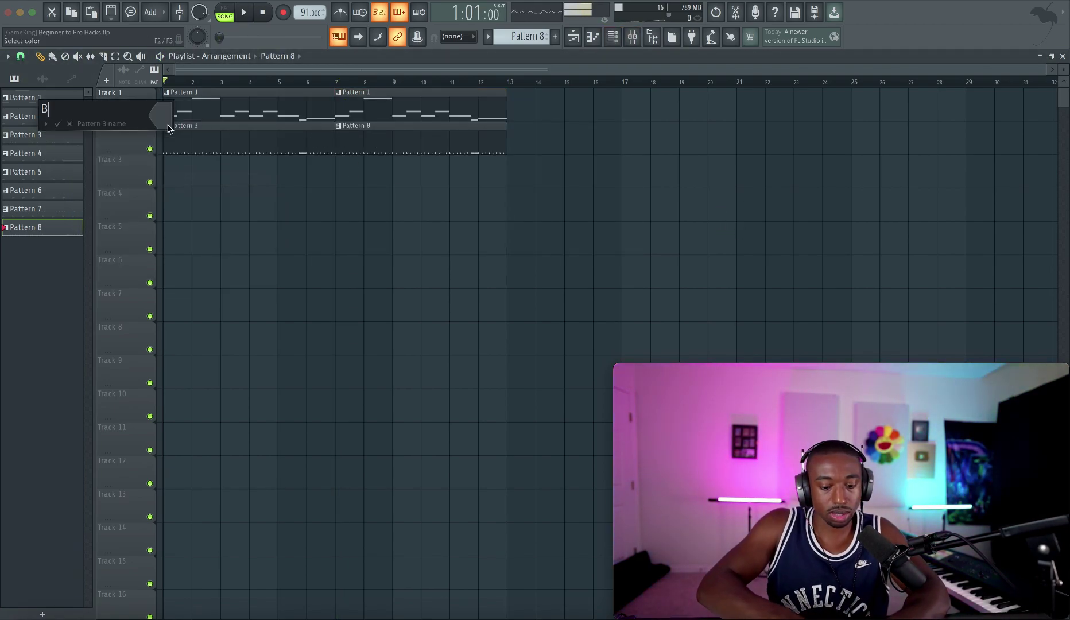
{"action": "type", "text": "Beginner"}
{"action": "key", "text": "Return"}
- Rename Pattern 8 as PRO from its clip on Track 2
{"action": "left_click", "coordinate": [338, 126]}
{"action": "left_click", "coordinate": [371, 178]}
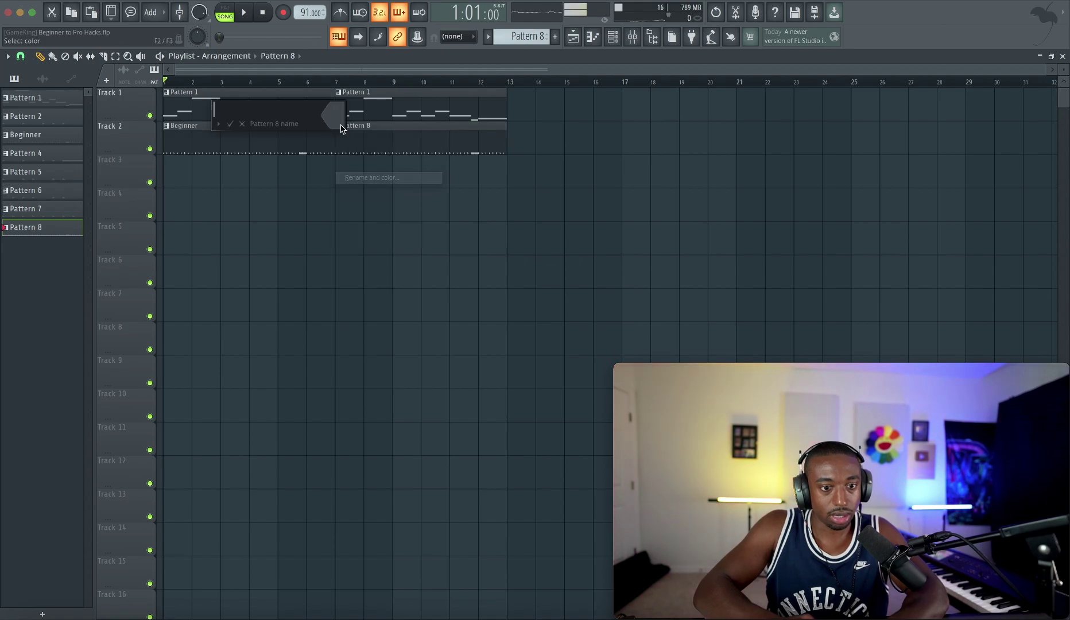
{"action": "key", "text": "Return"}
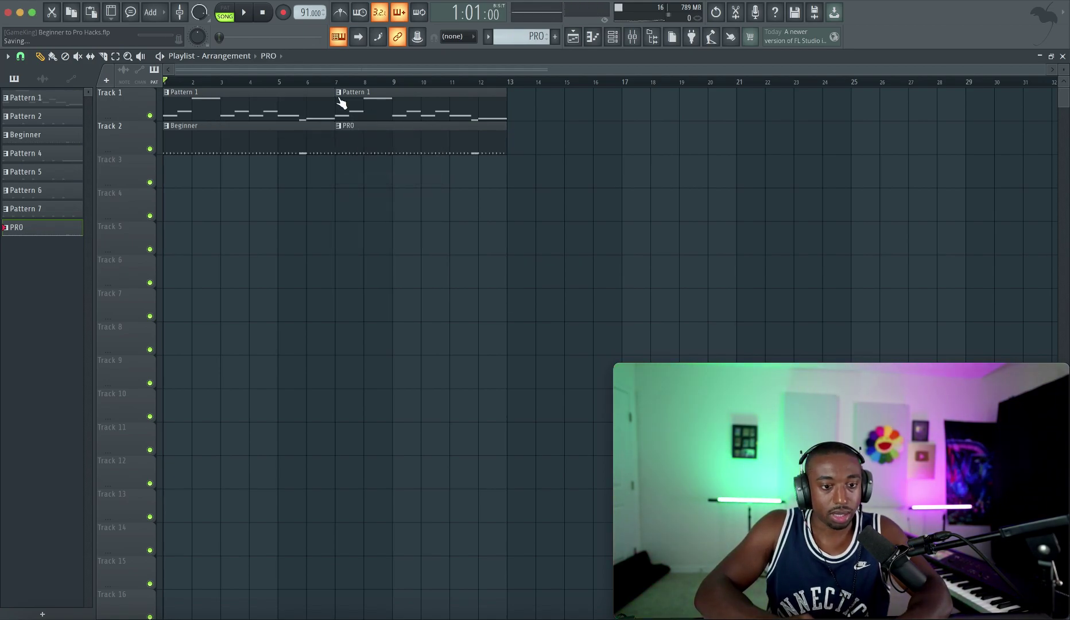
- Set the playback start to bar 7 and select the playlist range from bar 7 to bar 13 for looping
{"action": "left_click", "coordinate": [340, 83]}
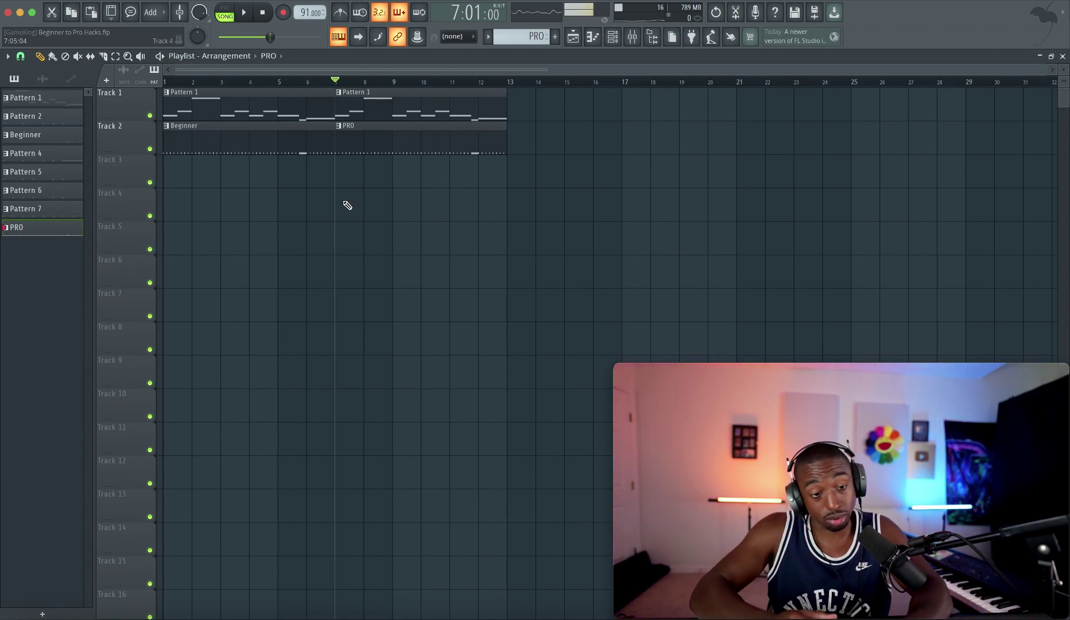
{"action": "left_click_drag", "start_coordinate": [342, 85], "coordinate": [409, 85]}
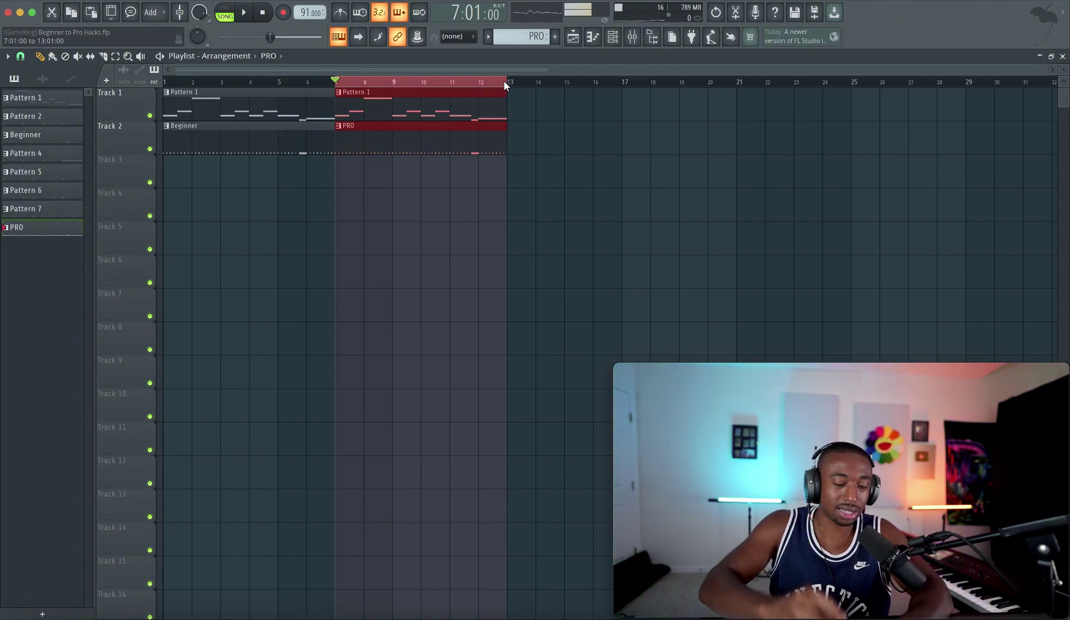
{"action": "left_click", "coordinate": [502, 213]}
- Show the channel rack and listen to the start of the PRO section
{"action": "left_click", "coordinate": [612, 36]}
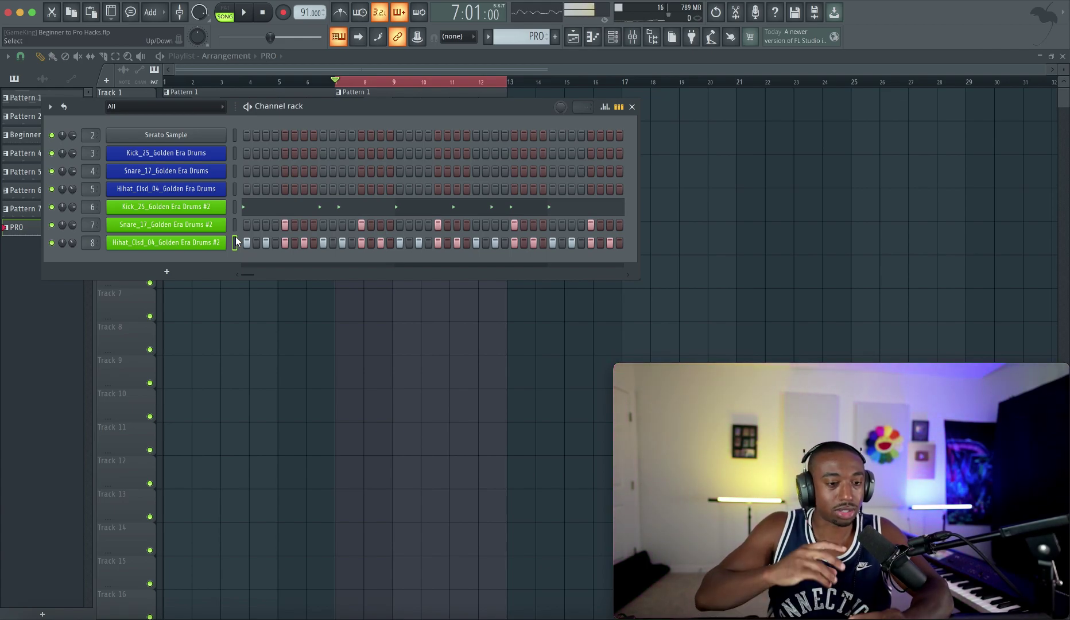
{"action": "key", "text": "space"}
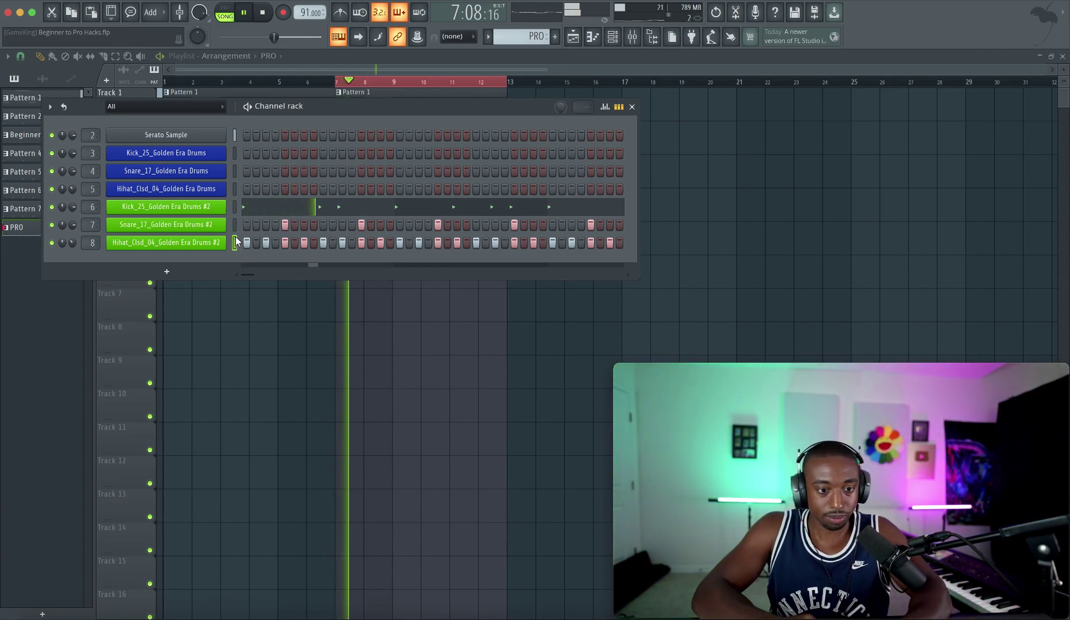
{"action": "key", "text": "space"}
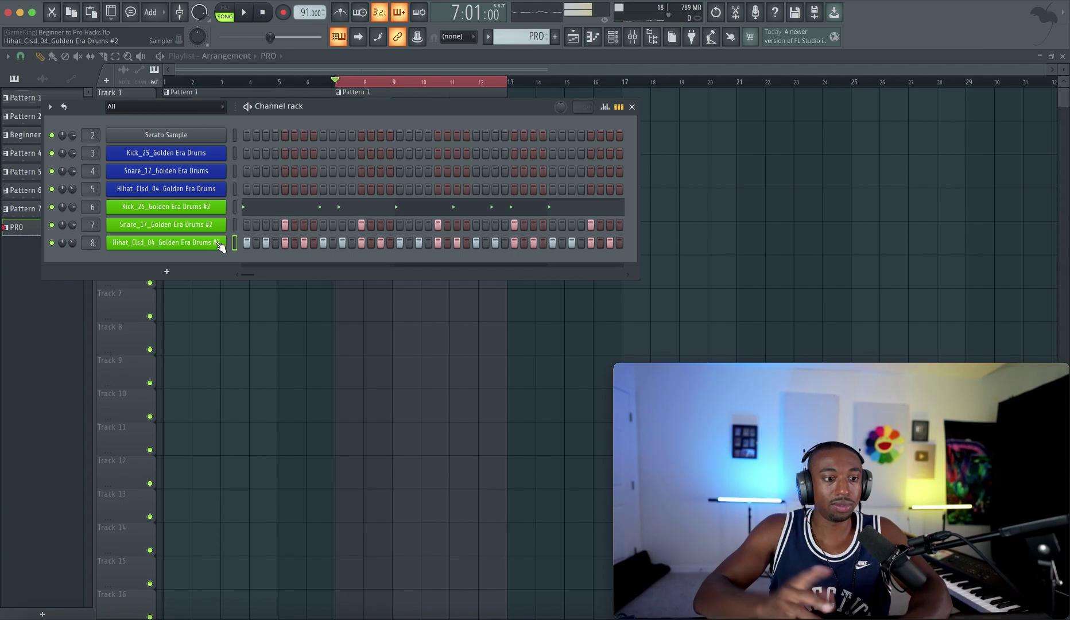
- Set the fine time shift of the Hihat_Clsd_04 #2 channel to 0:03, checking the feel in playback
{"action": "left_click", "coordinate": [204, 247]}
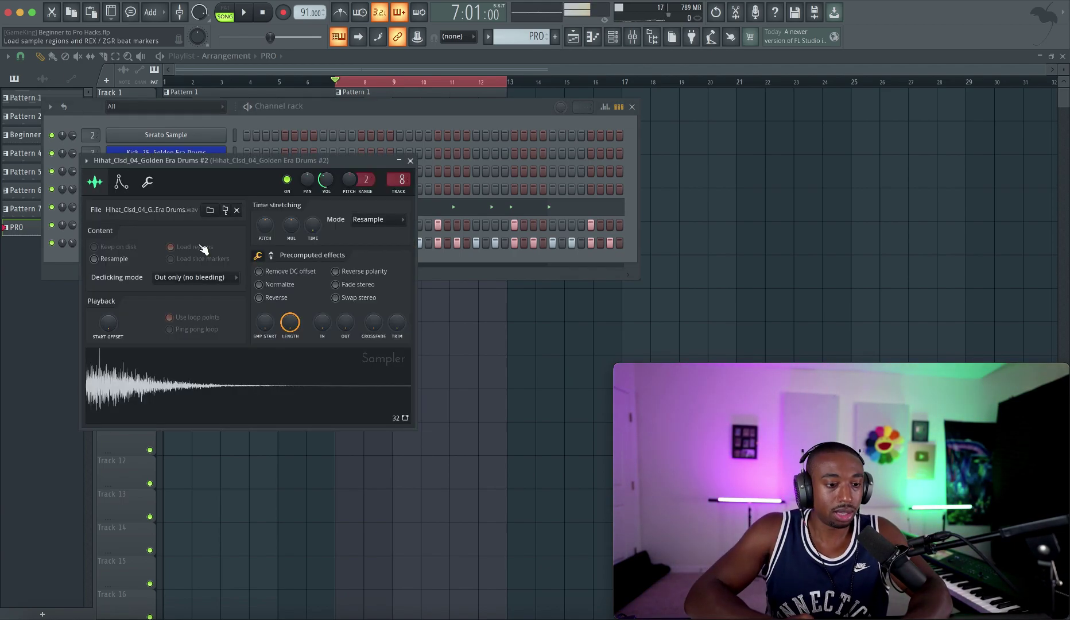
{"action": "left_click", "coordinate": [147, 182]}
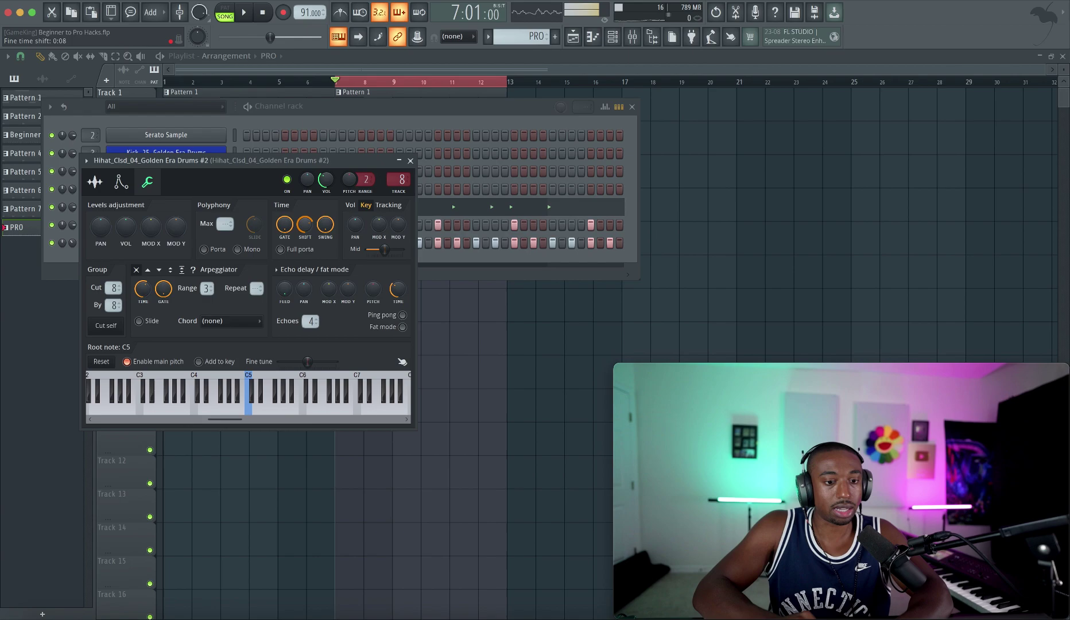
{"action": "key", "text": "space"}
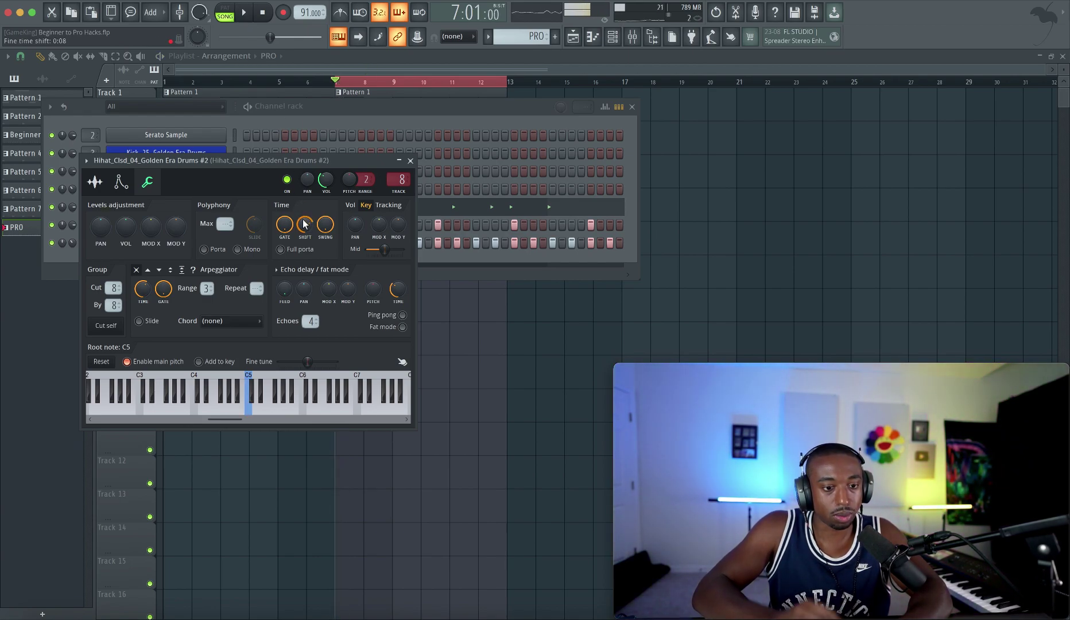
{"action": "key", "text": "space"}
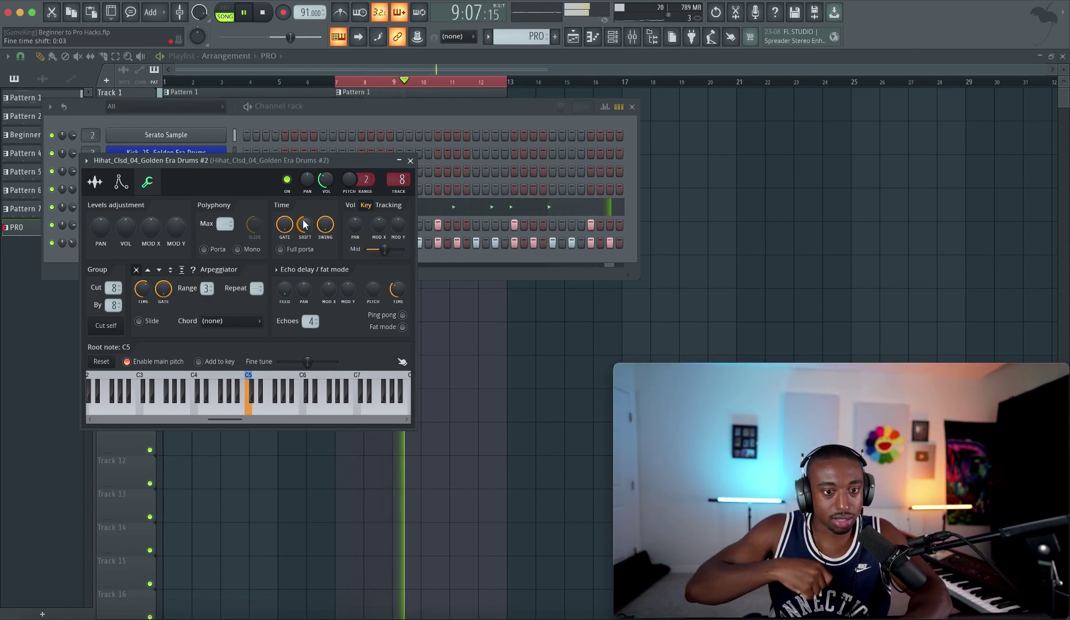
{"action": "key", "text": "space"}
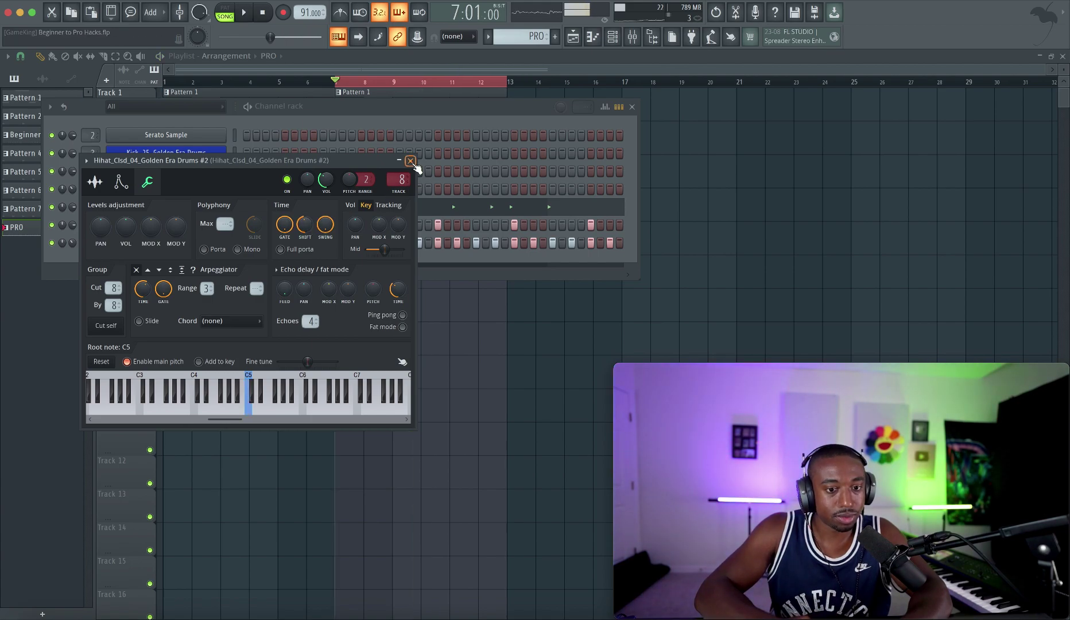
{"action": "left_click", "coordinate": [410, 161]}
- Play back the PRO section repeatedly and audition the Snare_17 #2 channel's sound and timing
{"action": "key", "text": "space"}
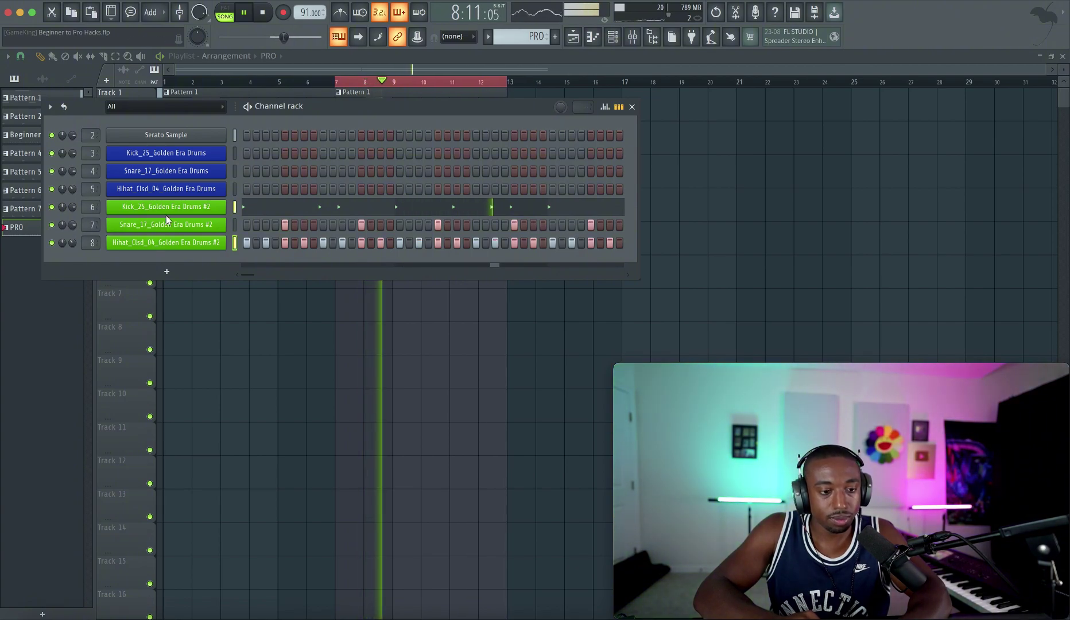
{"action": "key", "text": "space"}
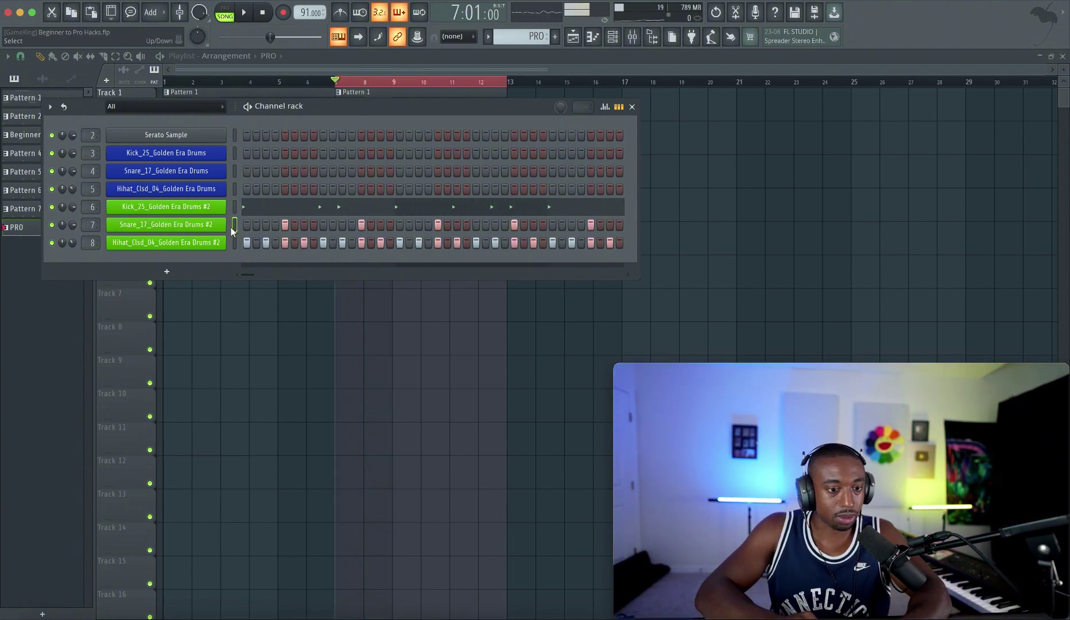
{"action": "key", "text": "z"}
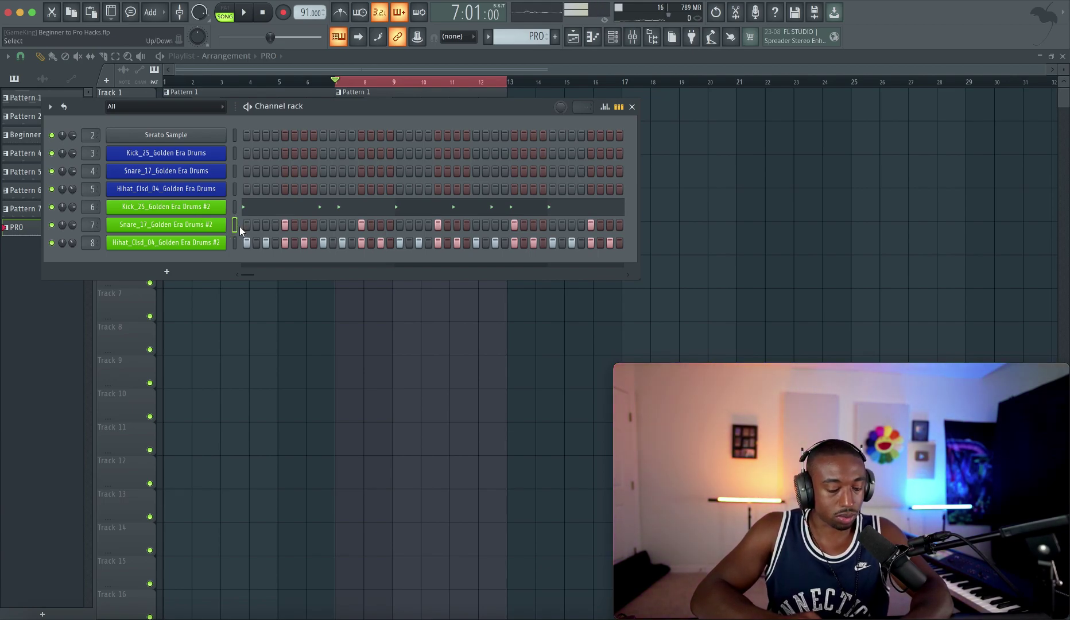
{"action": "key", "text": "space"}
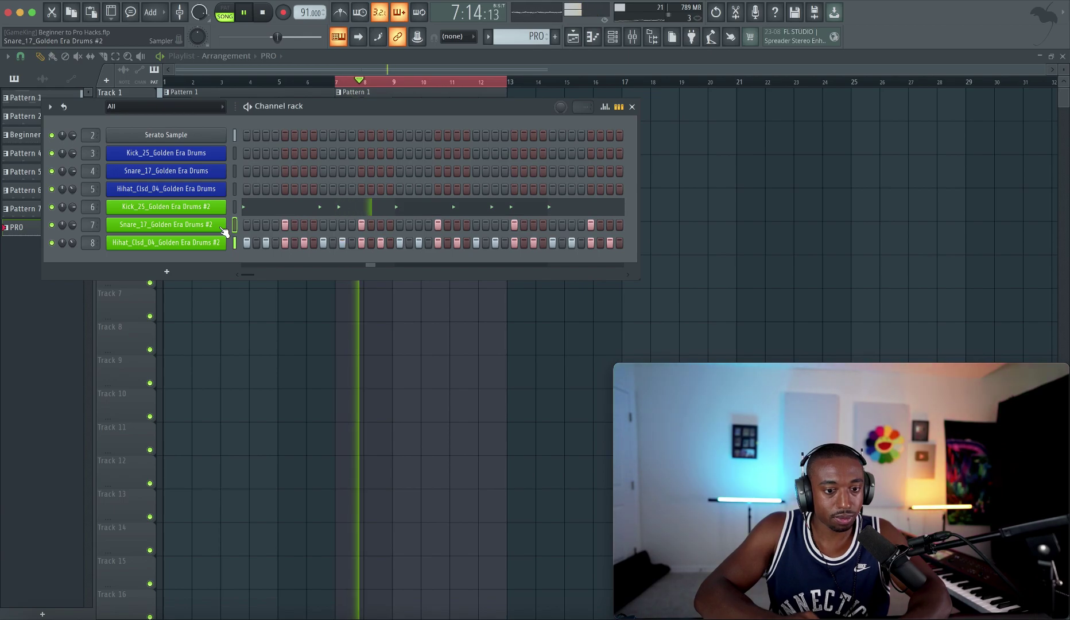
{"action": "key", "text": "space"}
{"action": "key", "text": "space"}
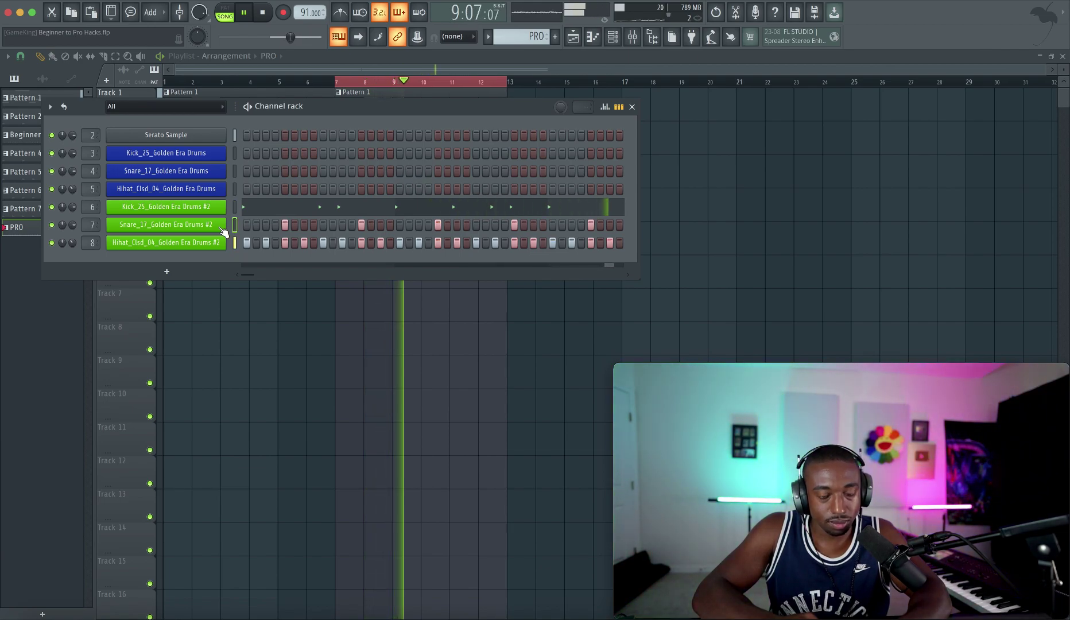
{"action": "key", "text": "space"}
- Check the time settings of the Kick_25 #2 channel
{"action": "left_click", "coordinate": [210, 207]}
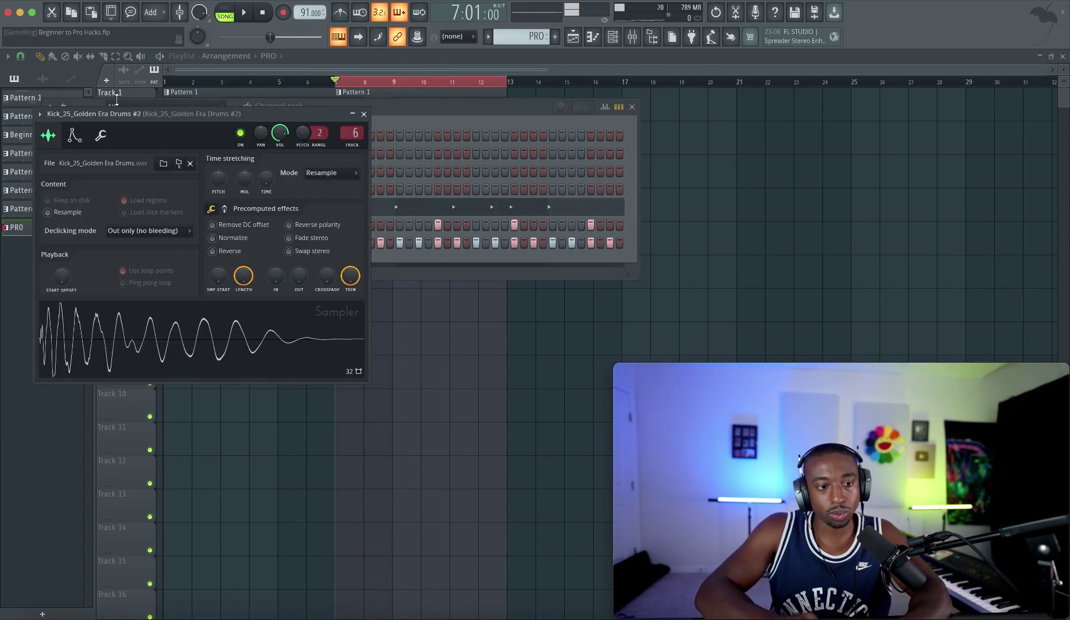
{"action": "left_click", "coordinate": [101, 135]}
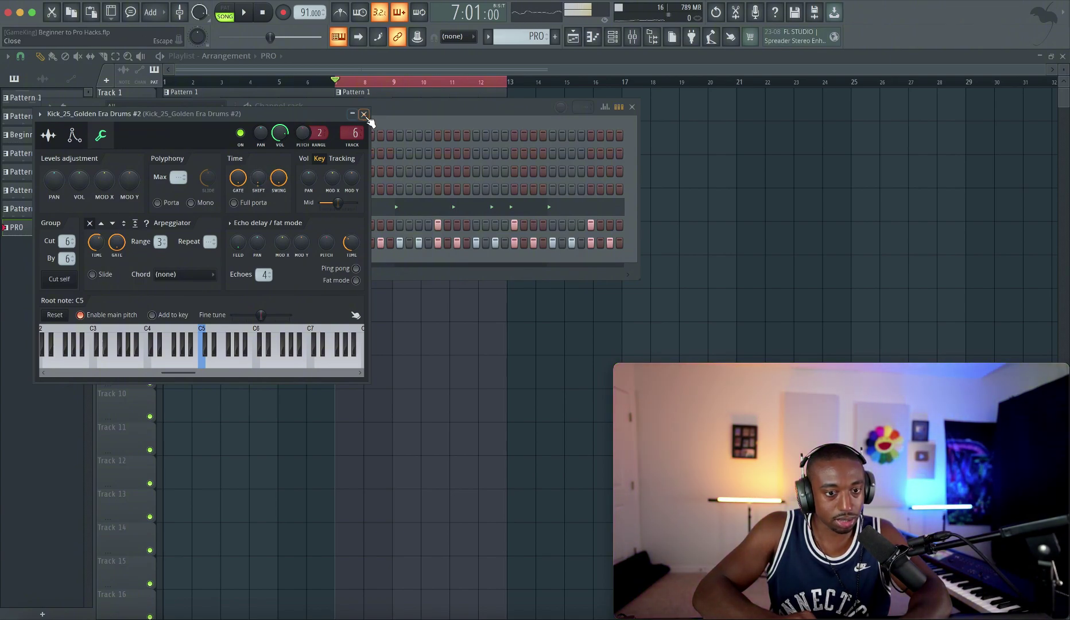
{"action": "left_click", "coordinate": [364, 114]}
- Set the silence trimming threshold of the Snare_17 #2 sample to 0%
{"action": "left_click", "coordinate": [227, 222]}
{"action": "left_click", "coordinate": [142, 170]}
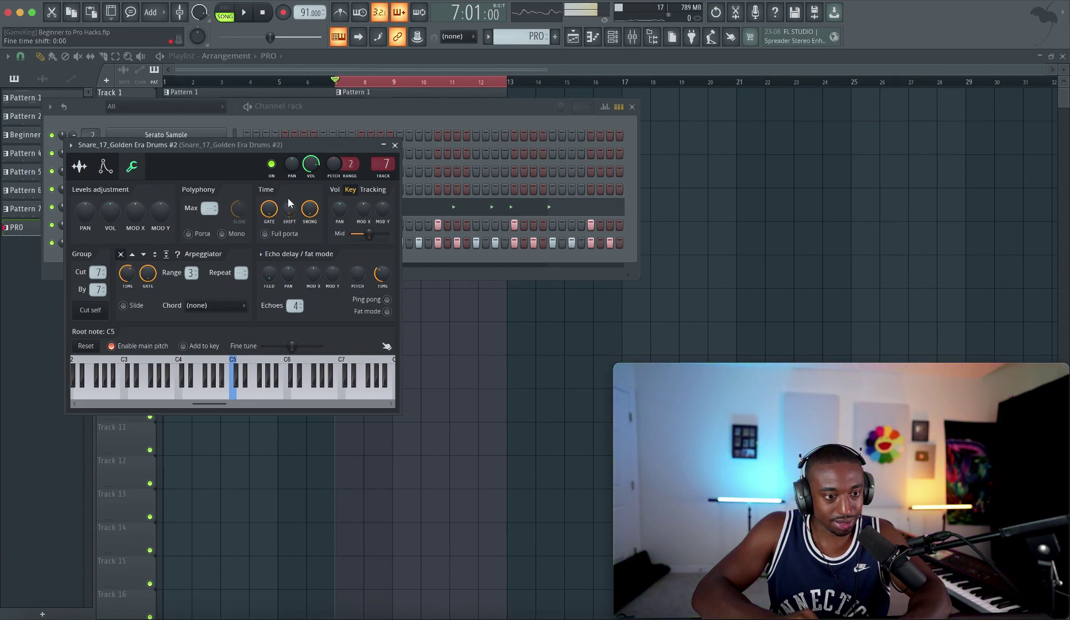
{"action": "left_click", "coordinate": [79, 166]}
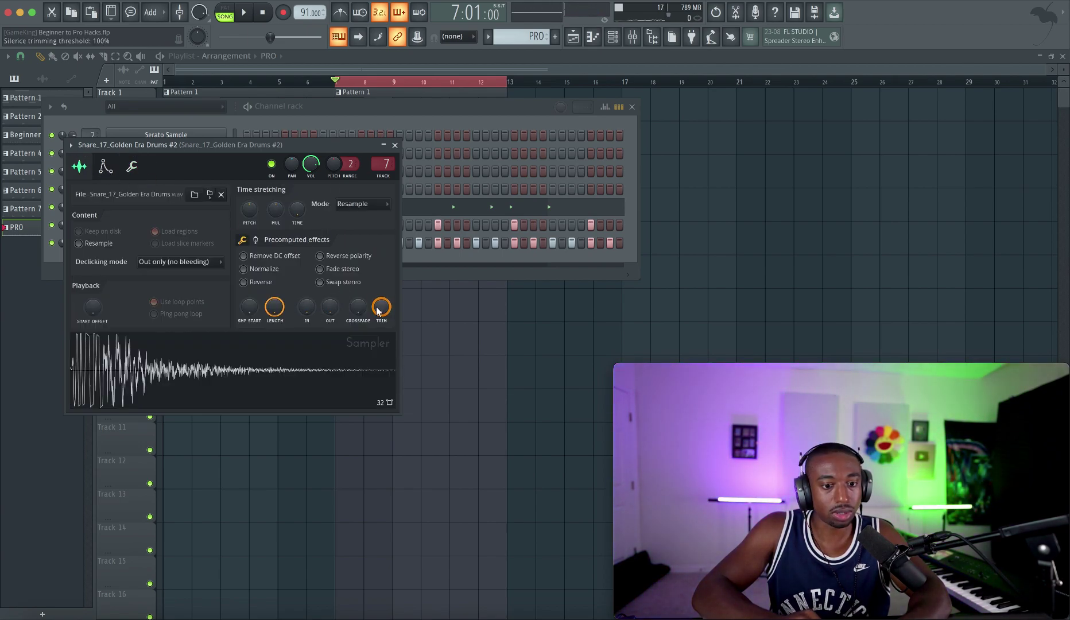
{"action": "left_click_drag", "start_coordinate": [381, 309], "coordinate": [381, 356]}
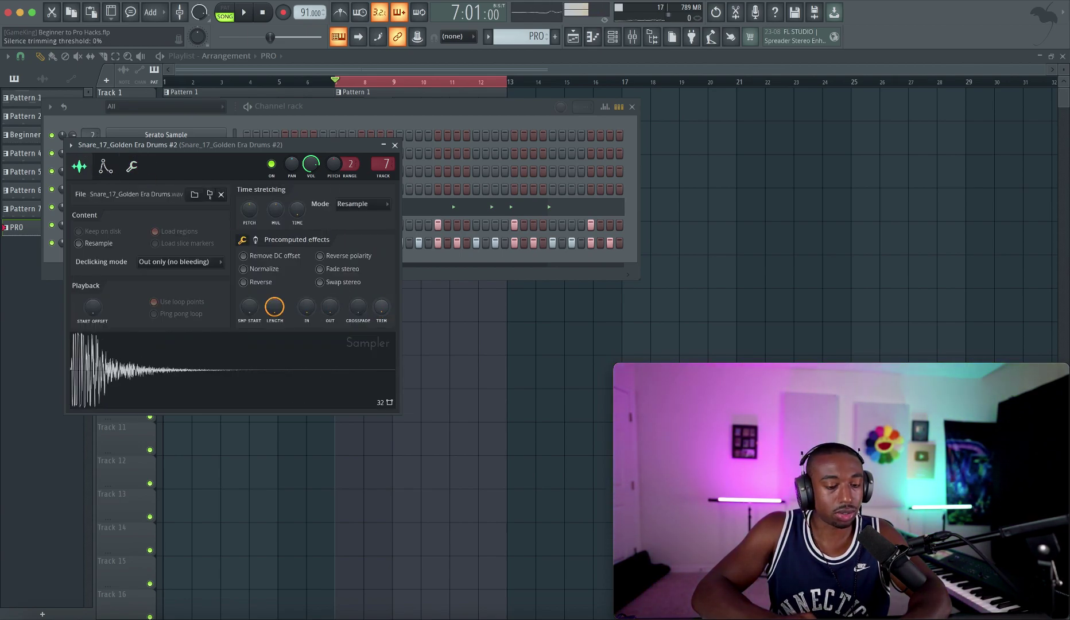
{"action": "left_click", "coordinate": [395, 145]}
- Set the silence trimming threshold of the Kick_25 #2 sample to 0% during playback
{"action": "key", "text": "space"}
{"action": "left_click", "coordinate": [215, 208]}
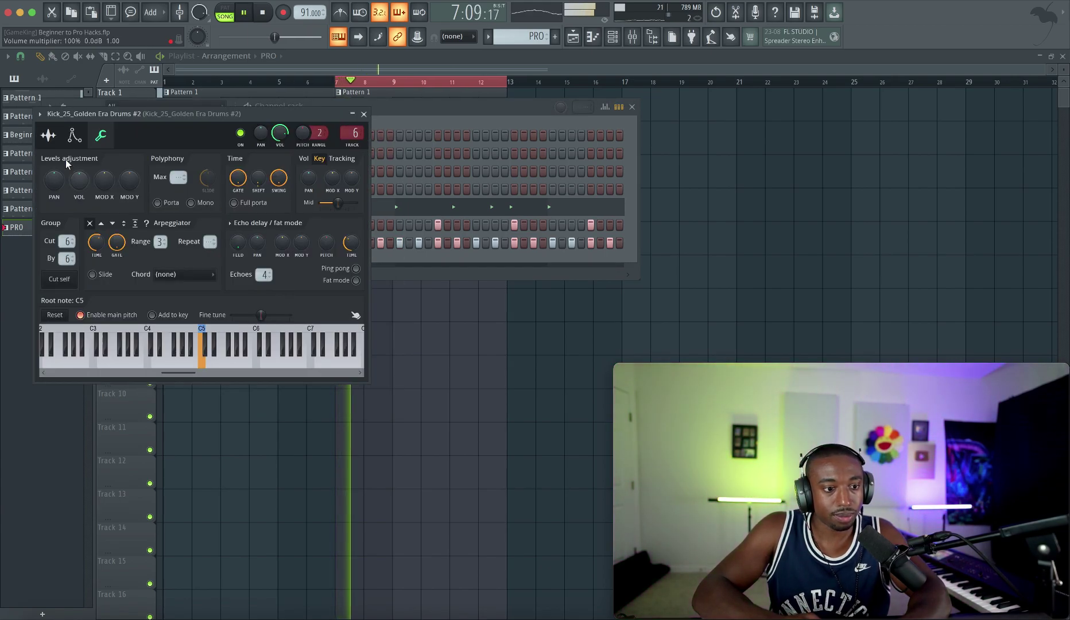
{"action": "left_click", "coordinate": [48, 135]}
{"action": "left_click_drag", "start_coordinate": [351, 276], "coordinate": [350, 322]}
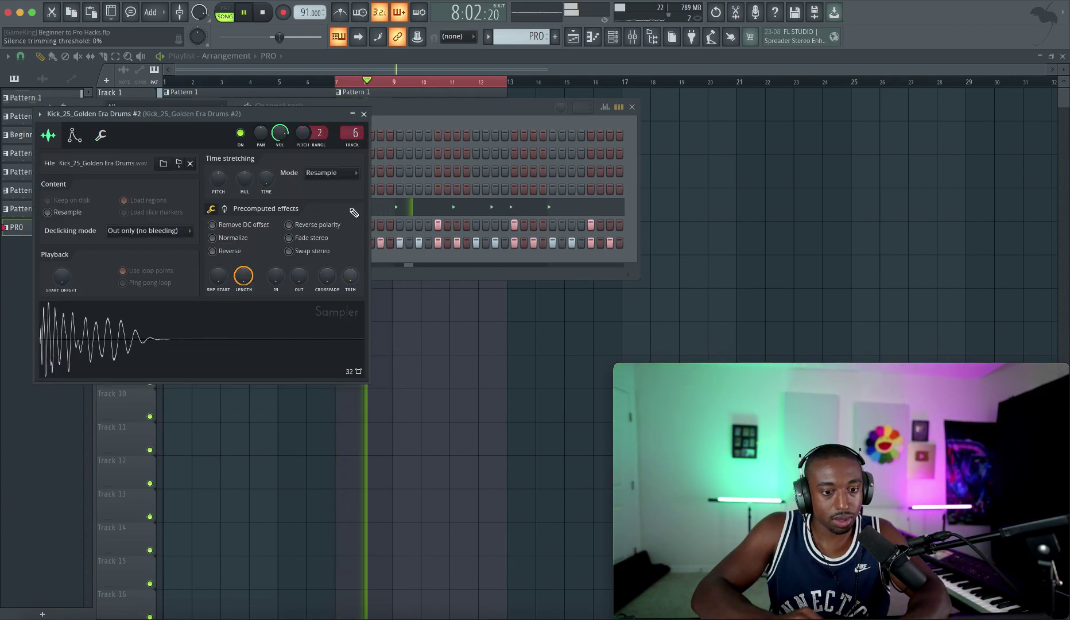
- Close the Kick_25 #2 sample settings and replay the PRO section from its start
{"action": "left_click", "coordinate": [364, 114]}
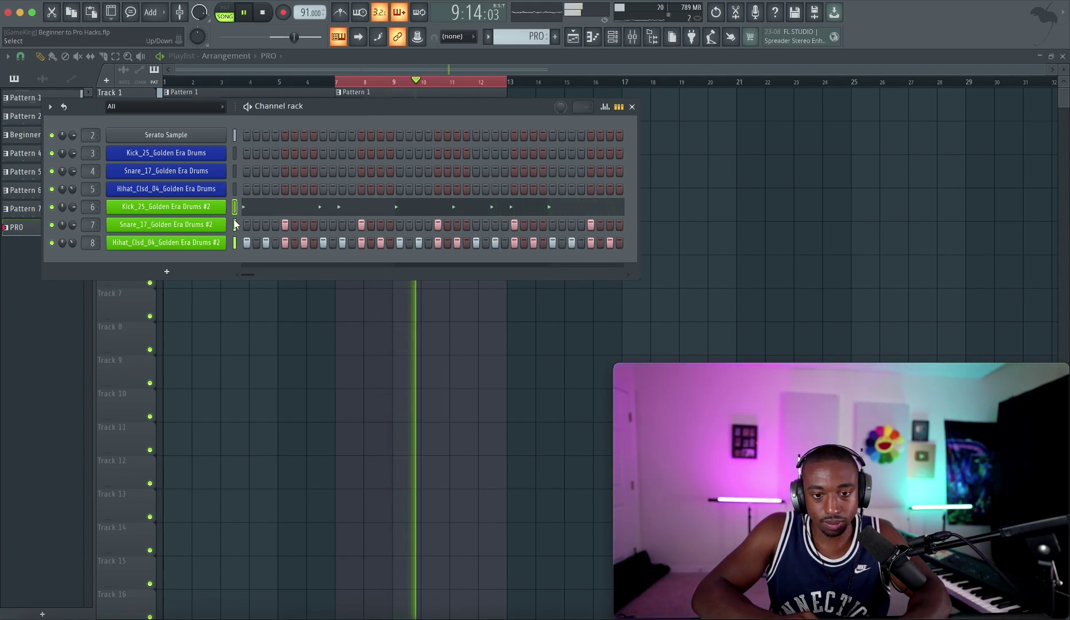
{"action": "key", "text": "space"}
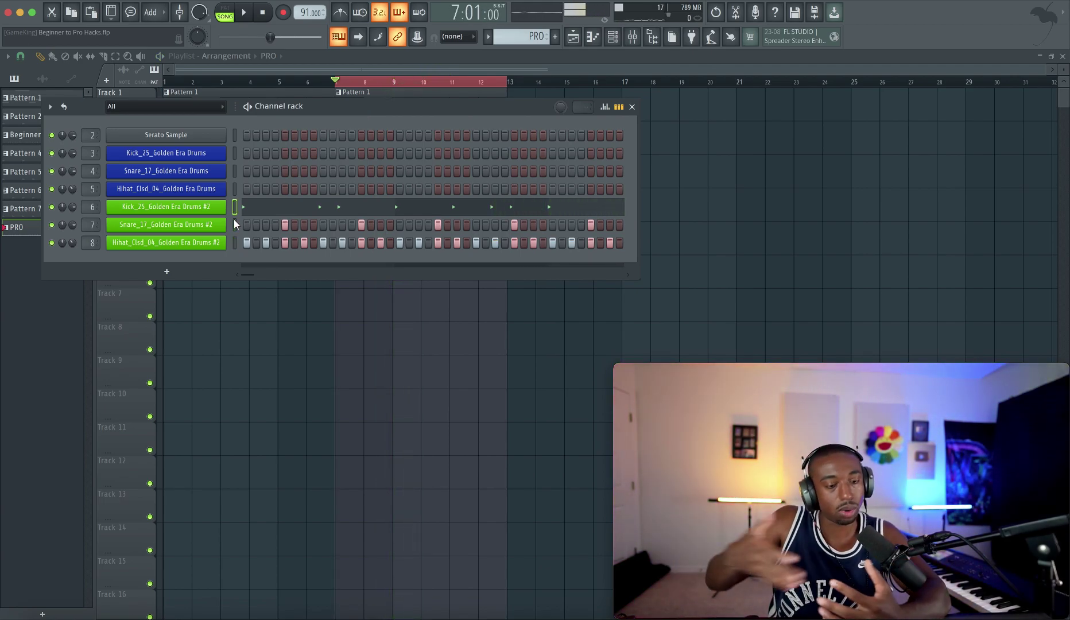
{"action": "key", "text": "space"}
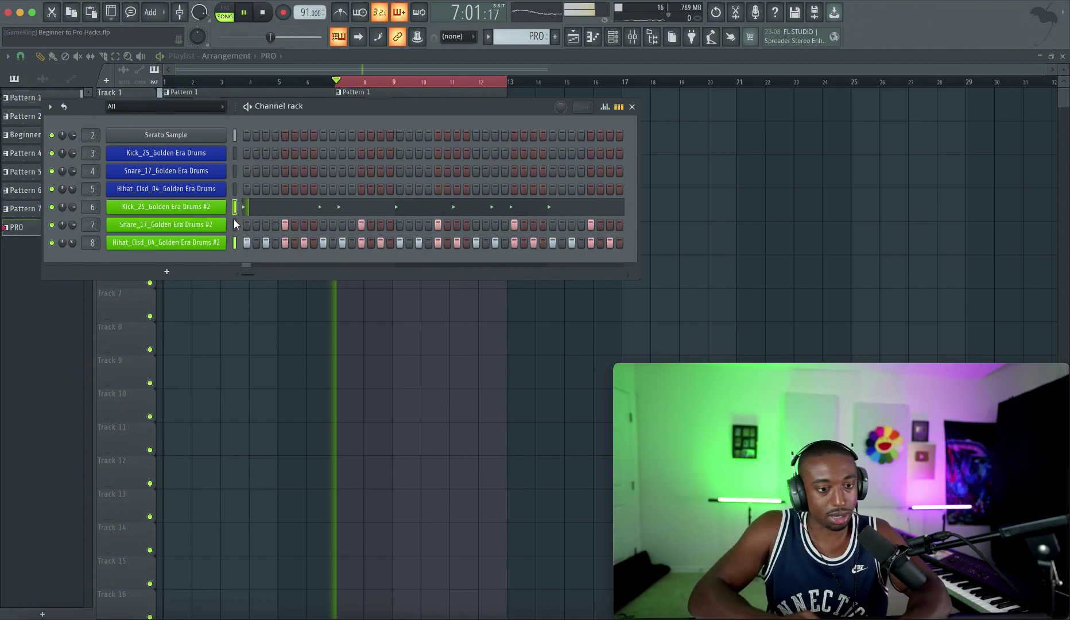
- Hide the channel rack, clear the PRO section's time selection, and play the whole arrangement from bar 1
{"action": "key", "text": "F6"}
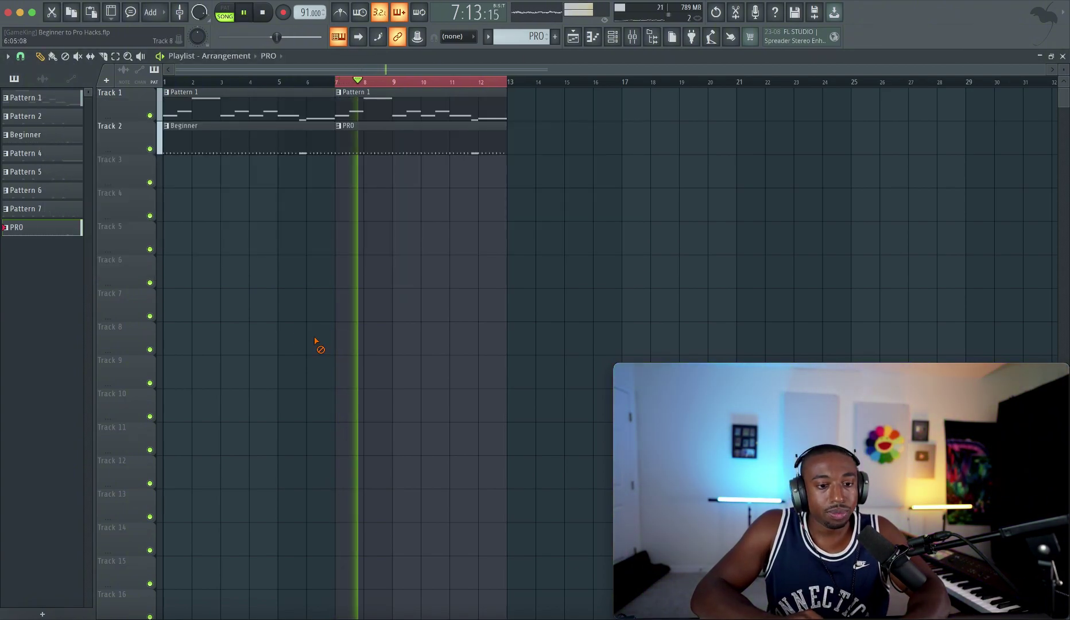
{"action": "key", "text": "space"}
{"action": "left_click", "coordinate": [264, 14]}
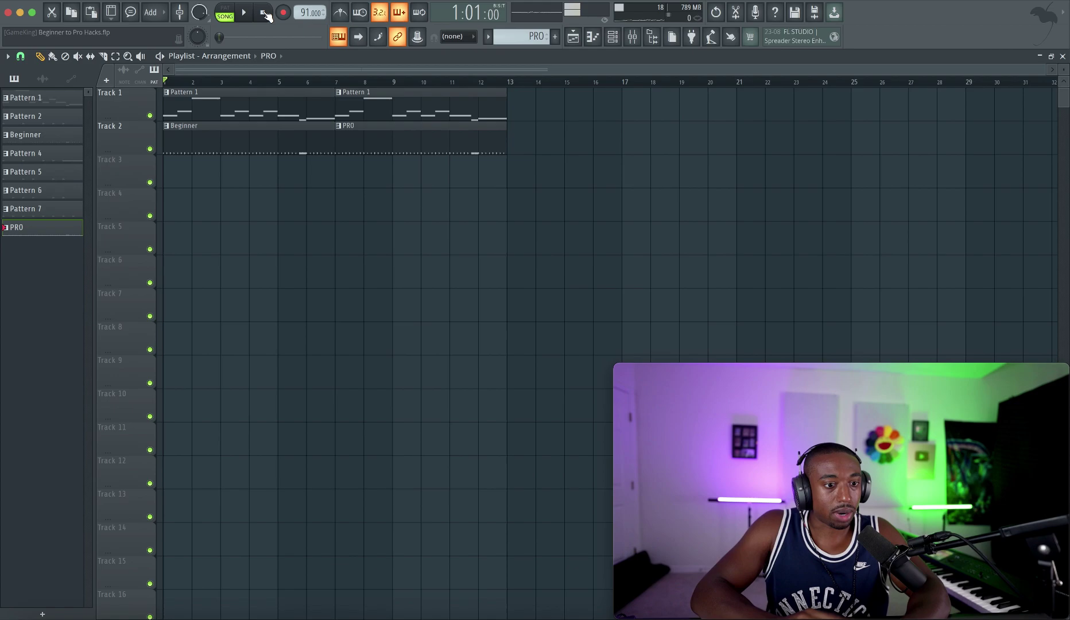
{"action": "key", "text": "space"}
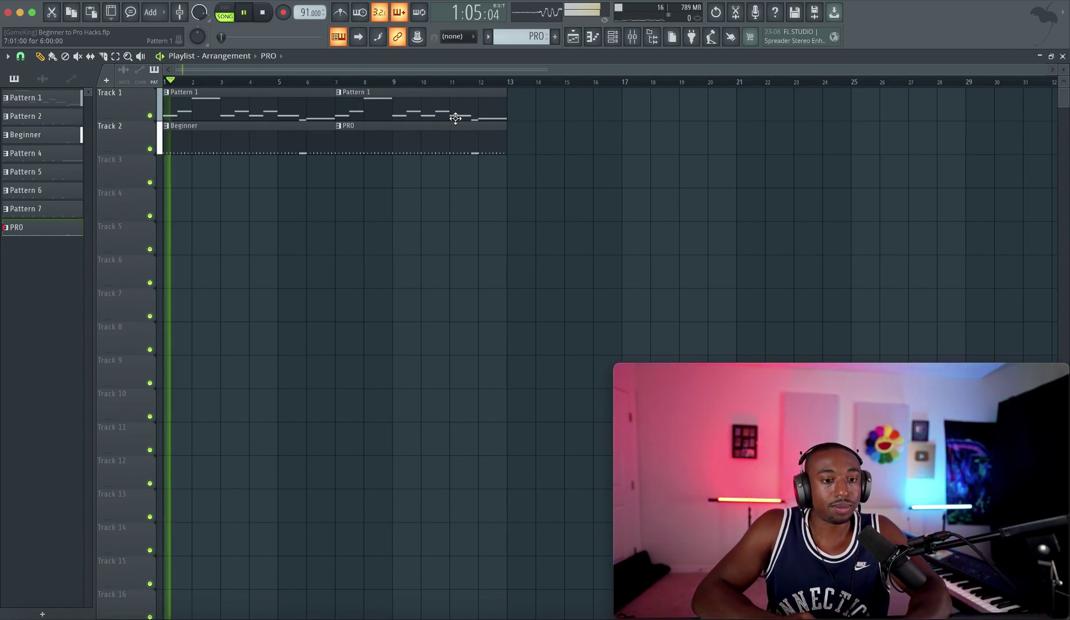
- Load Fruity WaveShaper in the first effect slot of the Master track and bend its curve slightly upward at the midpoint
{"action": "left_click", "coordinate": [632, 37]}
{"action": "left_click", "coordinate": [498, 295]}
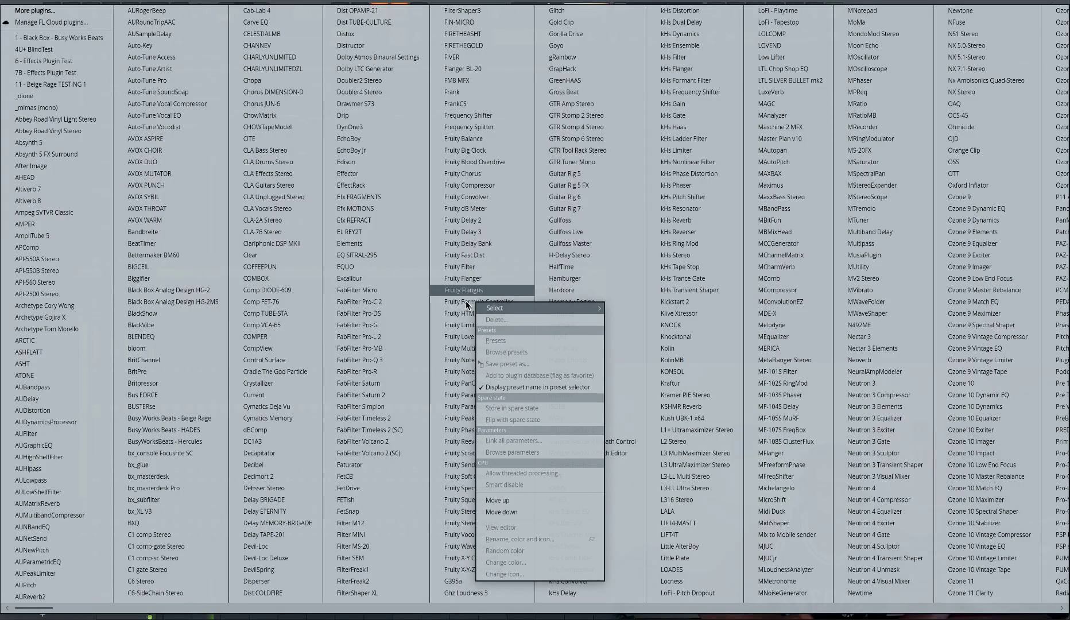
{"action": "scroll", "coordinate": [356, 400], "scroll_direction": "down", "scroll_amount": 1}
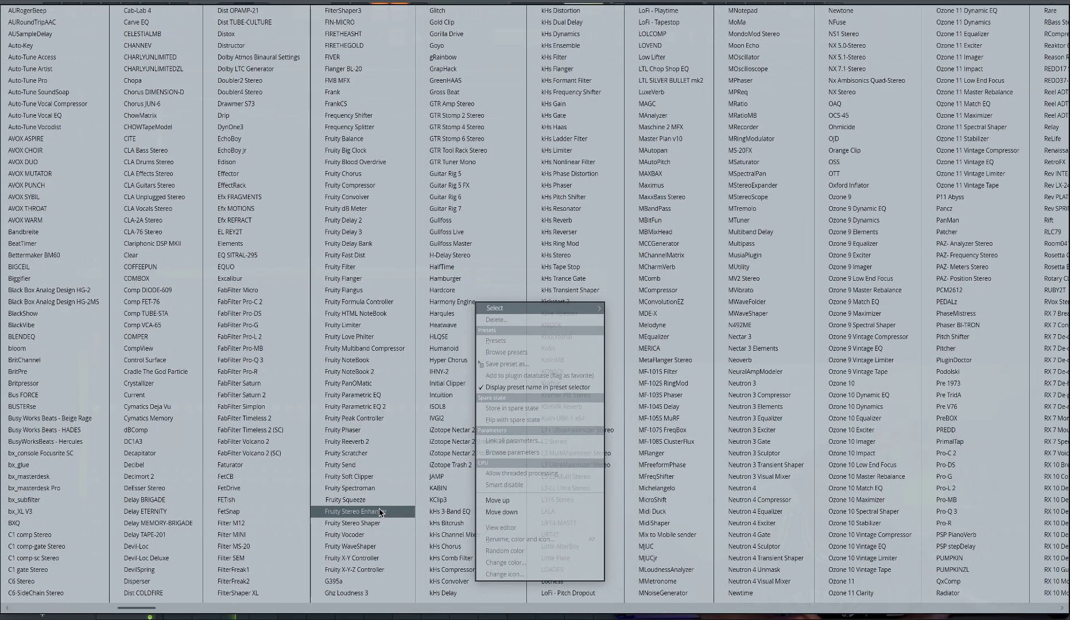
{"action": "left_click", "coordinate": [370, 546]}
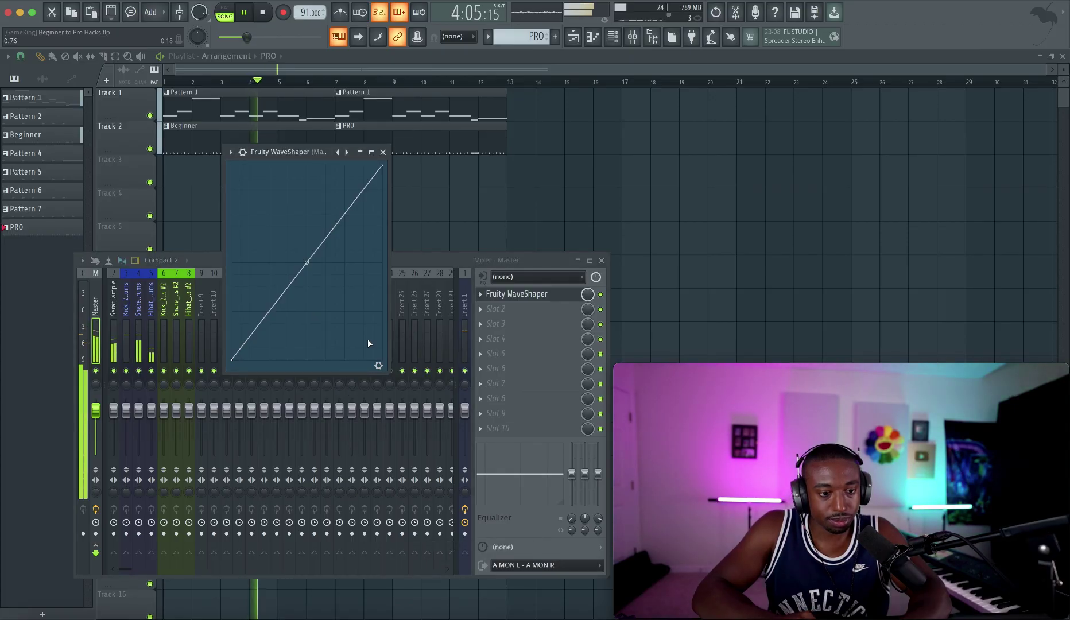
{"action": "left_click", "coordinate": [379, 366]}
{"action": "left_click_drag", "start_coordinate": [307, 233], "coordinate": [307, 223]}
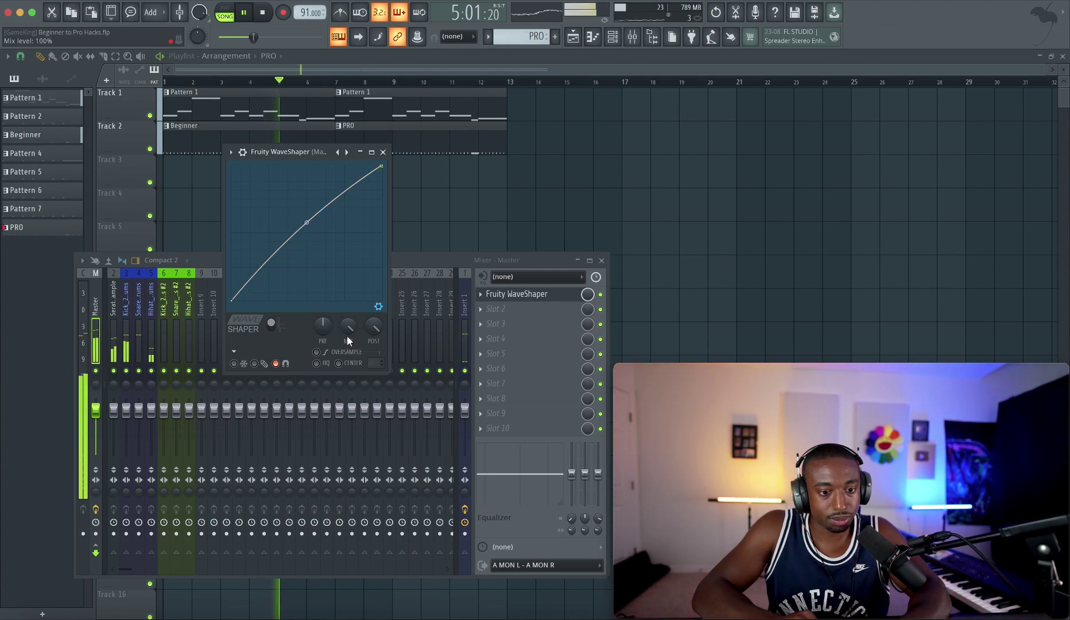
- Load Fruity soft clipper in the Master track's second effect slot and raise its threshold until the curve is straight
{"action": "left_click", "coordinate": [476, 315]}
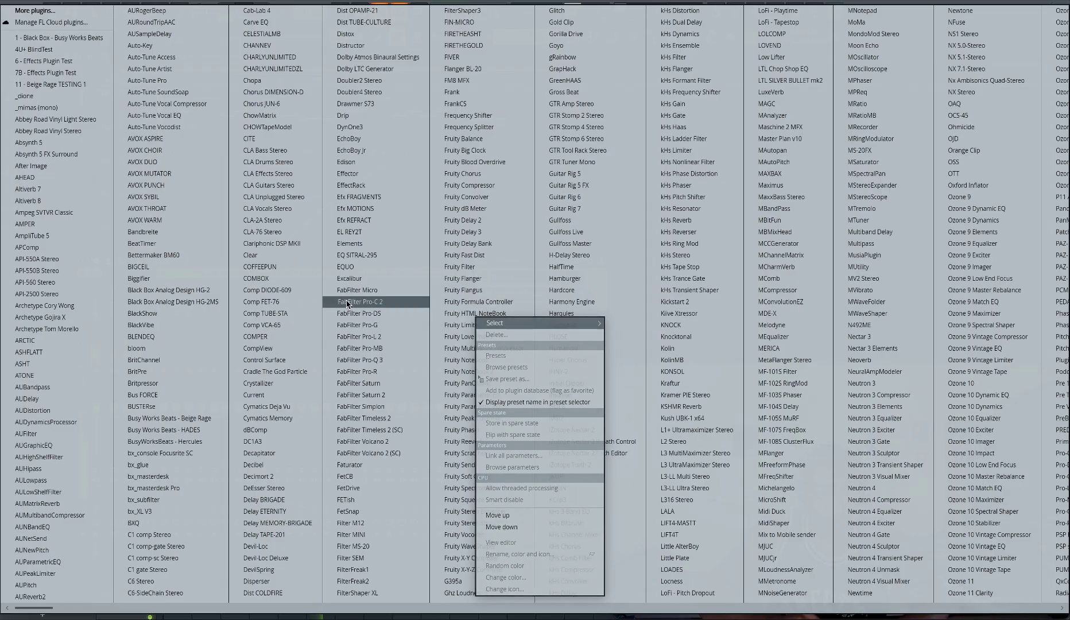
{"action": "scroll", "coordinate": [348, 304], "scroll_direction": "down", "scroll_amount": 3}
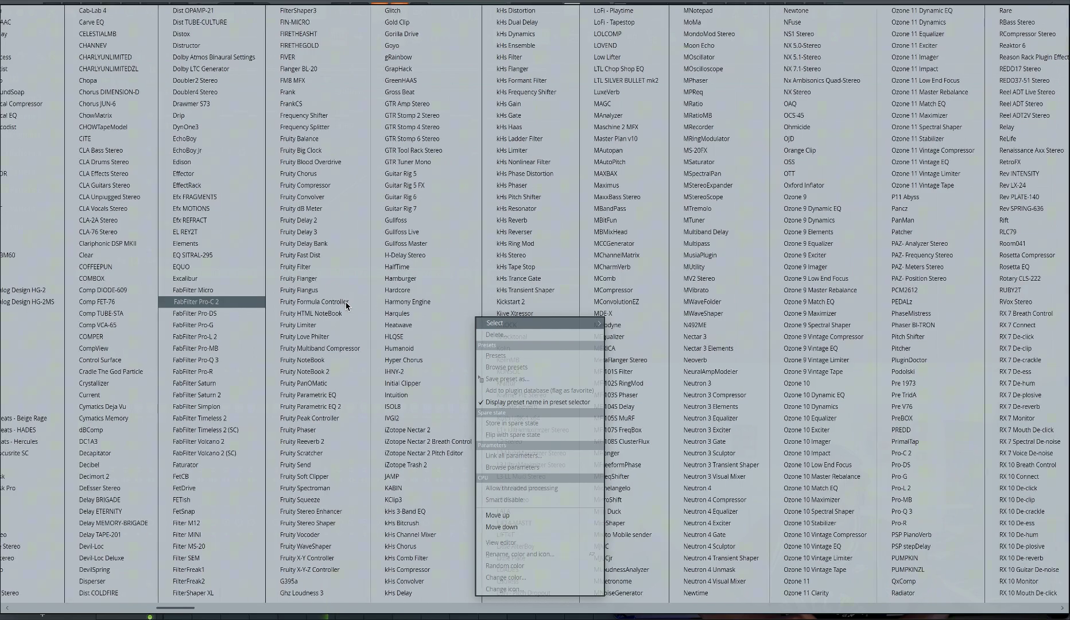
{"action": "left_click", "coordinate": [319, 475]}
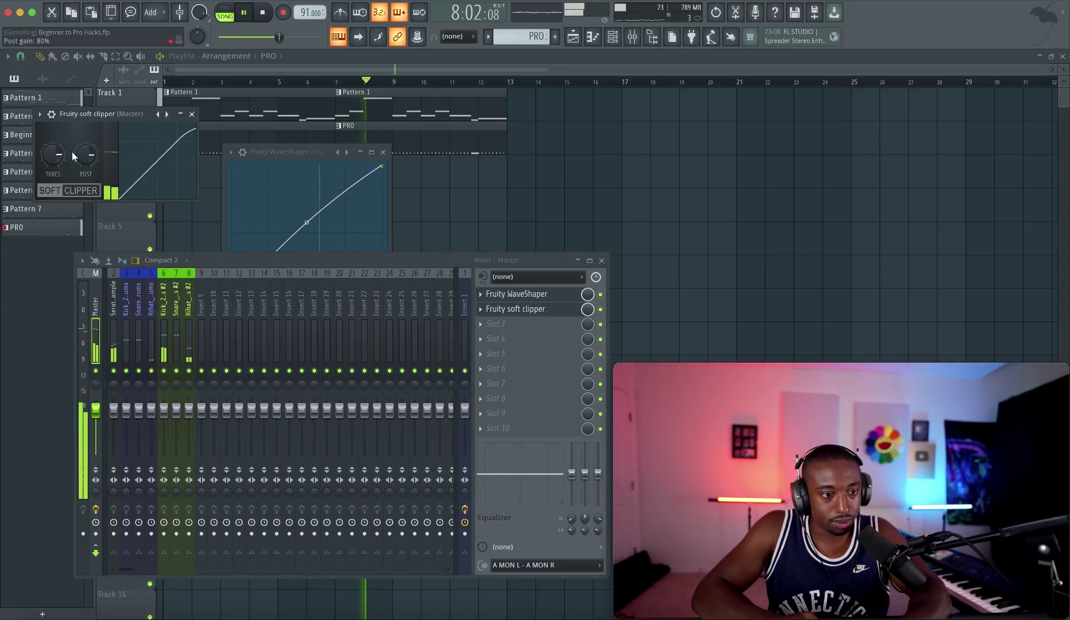
{"action": "left_click_drag", "start_coordinate": [53, 155], "coordinate": [53, 135]}
- Bring the WaveShaper's full controls into view, close both effect windows and the mixer, and save the project
{"action": "left_click_drag", "start_coordinate": [284, 153], "coordinate": [284, 111]}
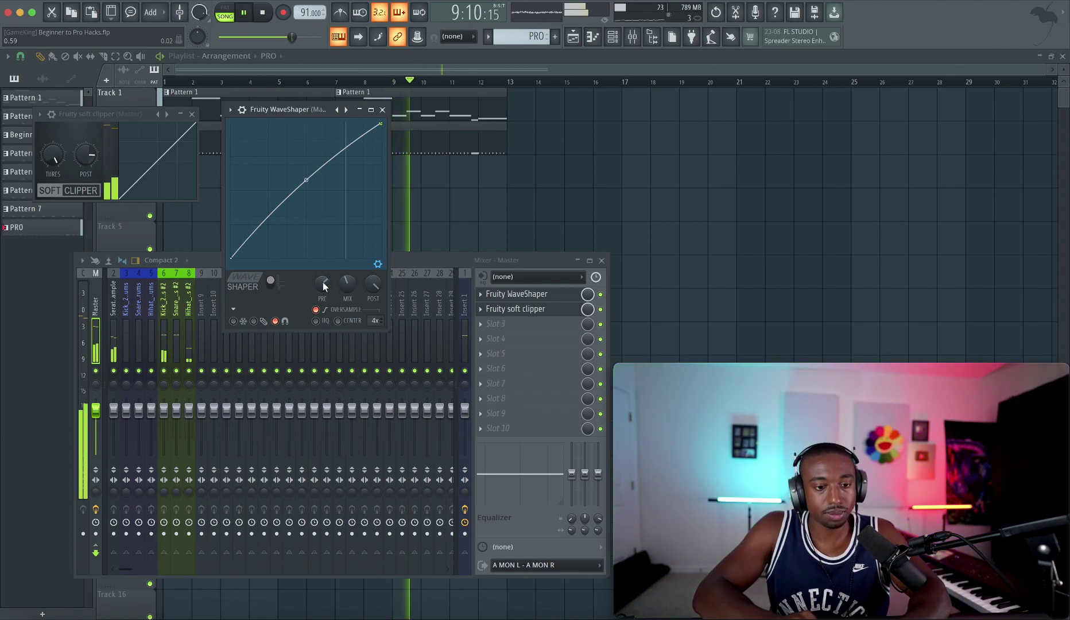
{"action": "left_click", "coordinate": [382, 109]}
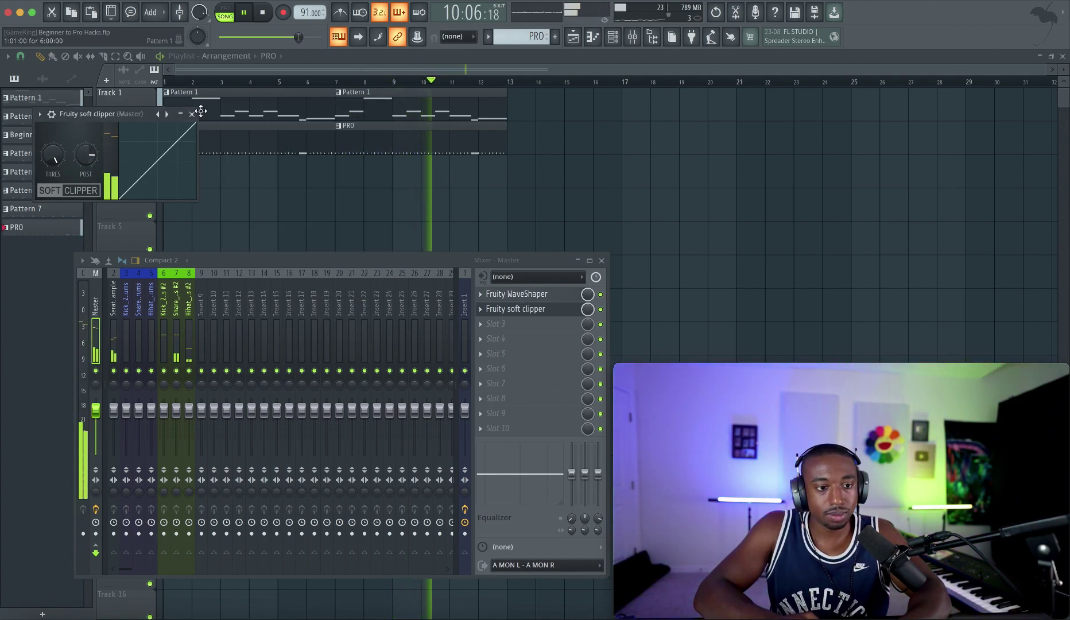
{"action": "left_click", "coordinate": [193, 115]}
{"action": "key", "text": "F9"}
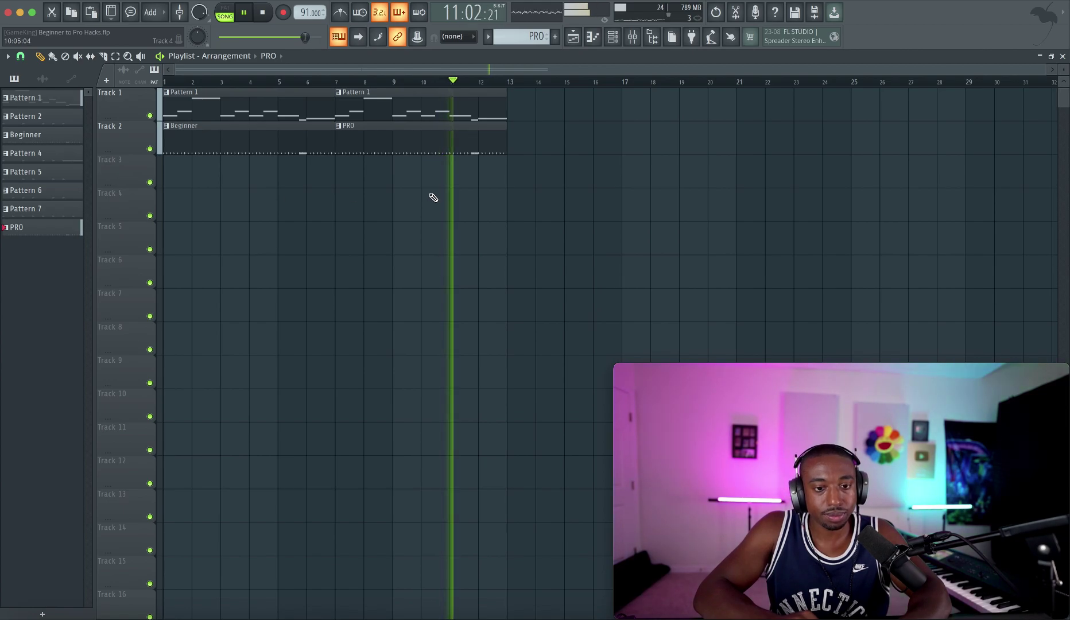
{"action": "key", "text": "ctrl+s"}
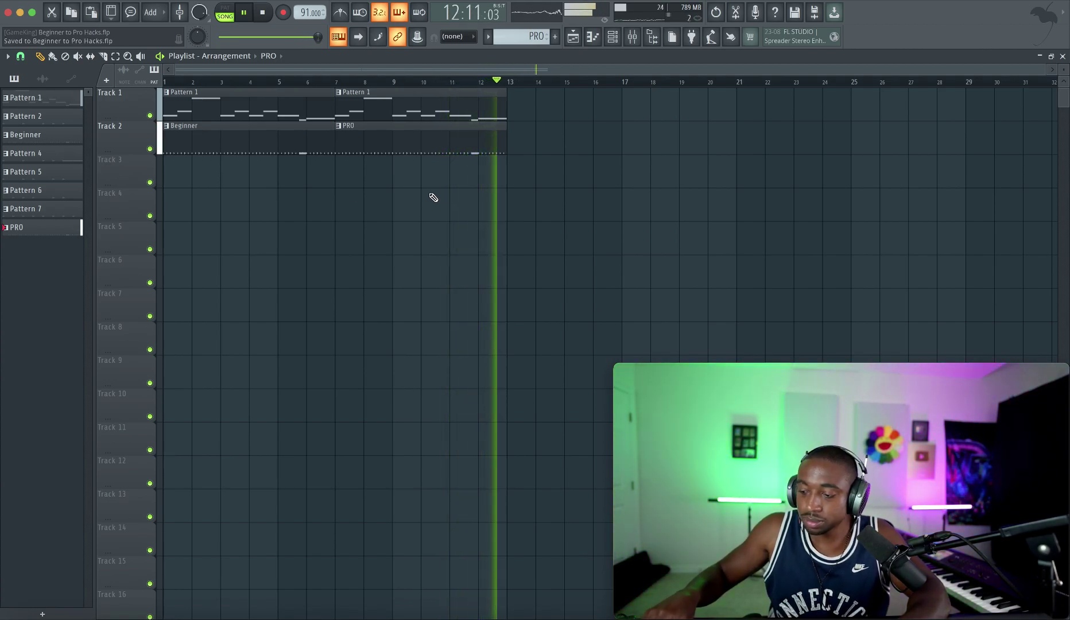
- Stop playback and briefly audition the arrangement again from bar 1, starting with the Beginner section
{"action": "key", "text": "space"}
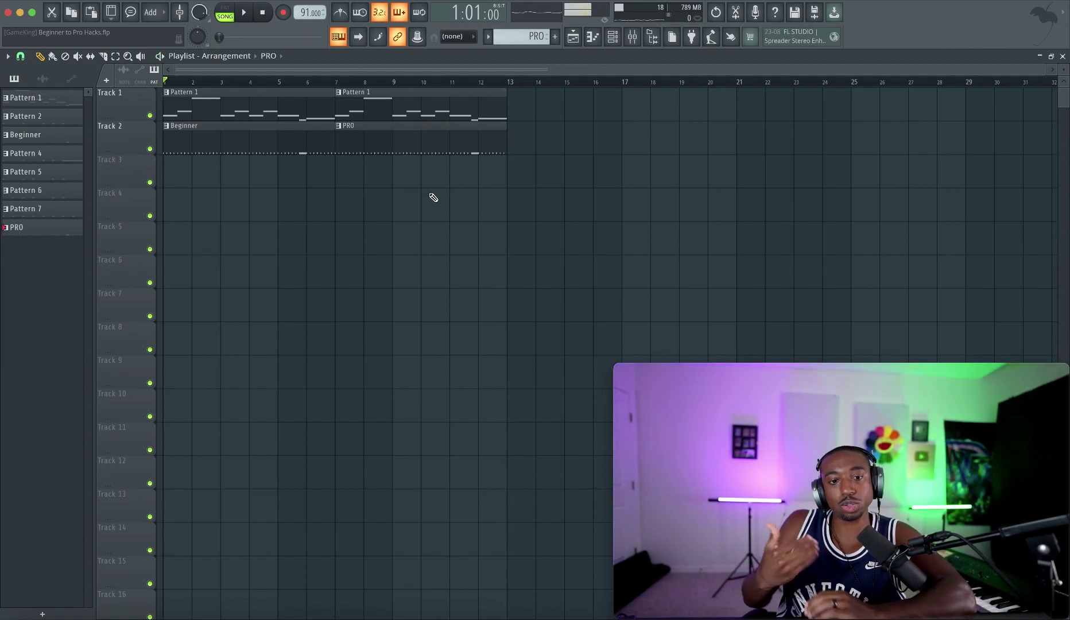
{"action": "key", "text": "space"}
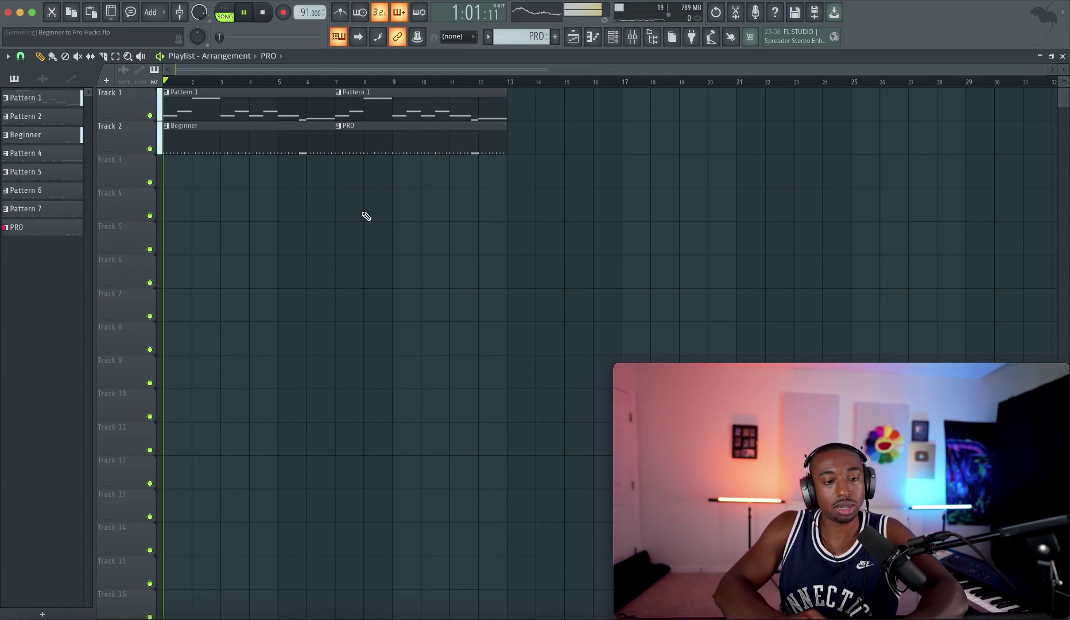
{"action": "key", "text": "space"}
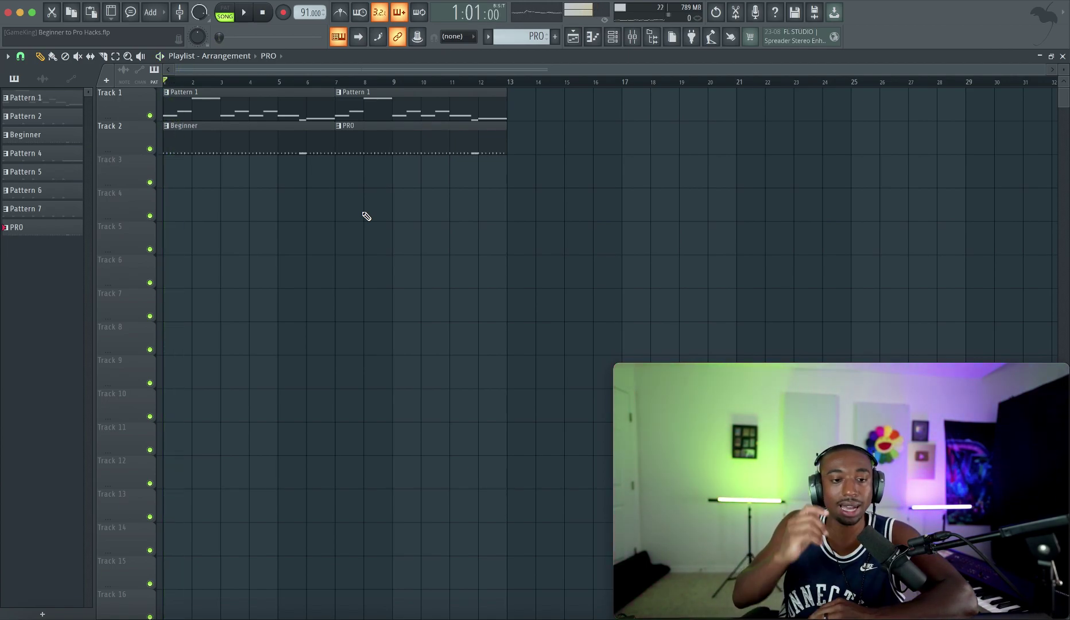
{"action": "key", "text": "space"}
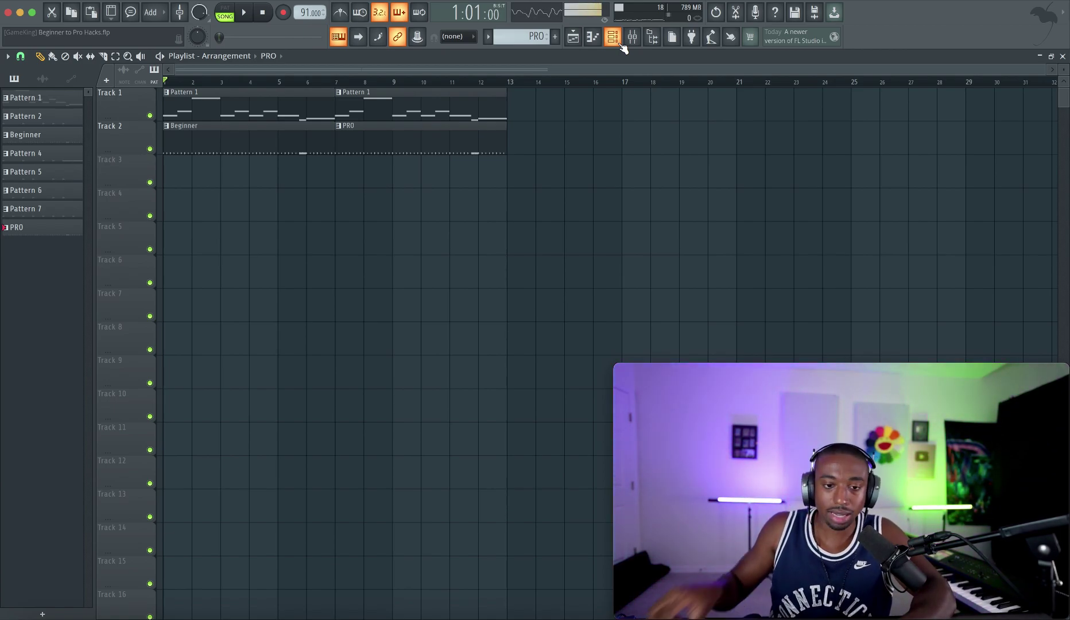
- Review the original kick, snare and hi-hat channels one by one in the channel rack and close it
{"action": "left_click", "coordinate": [619, 41]}
{"action": "left_click", "coordinate": [233, 154]}
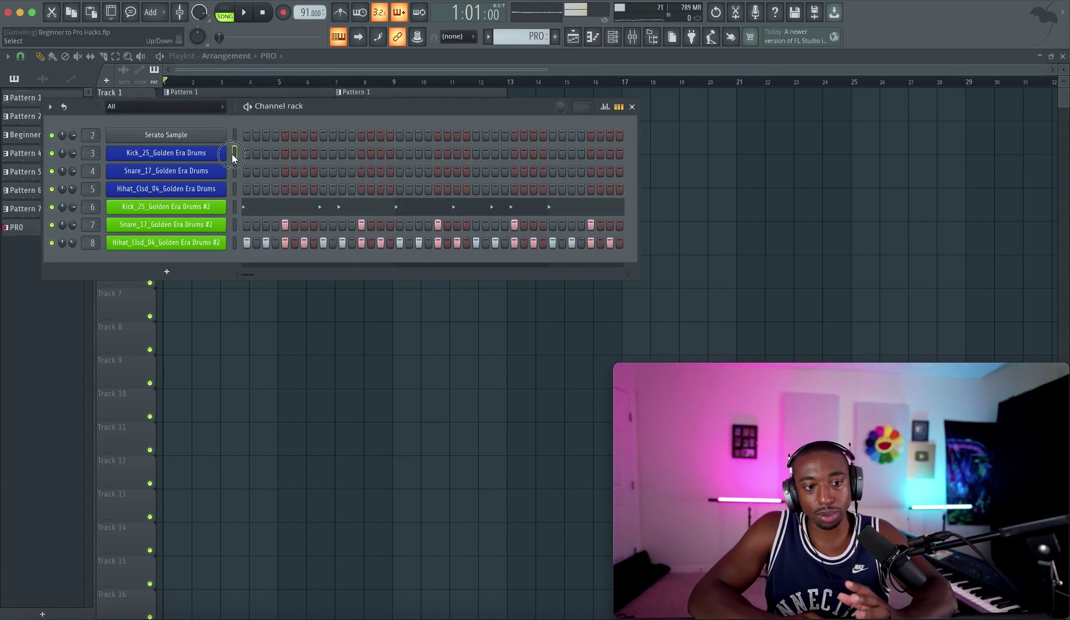
{"action": "left_click", "coordinate": [234, 173]}
{"action": "left_click", "coordinate": [233, 190]}
{"action": "left_click", "coordinate": [239, 342]}
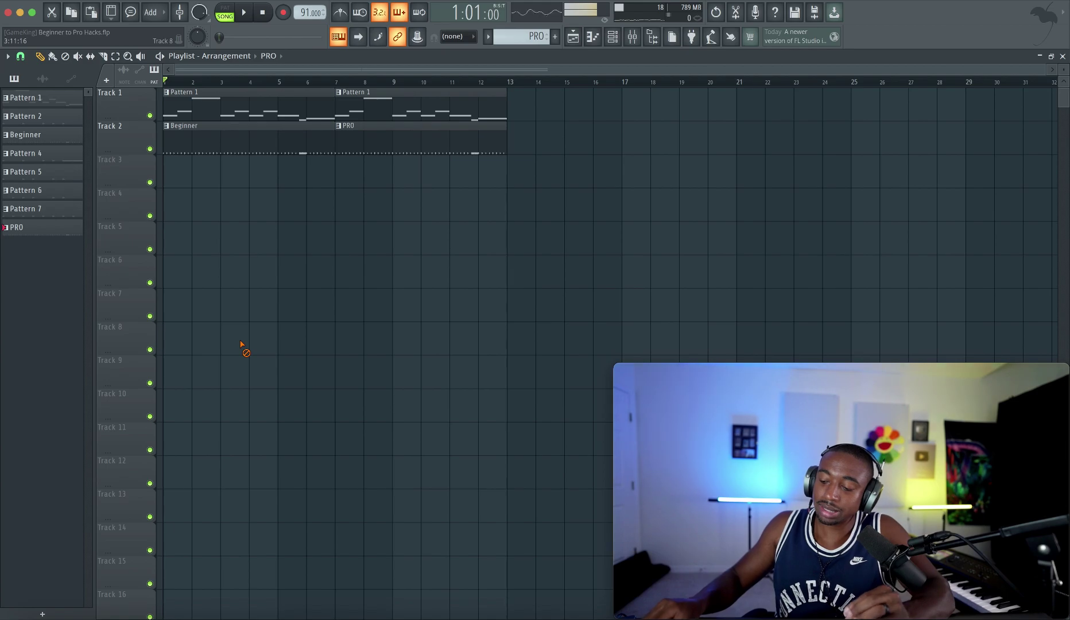
- Collapse the browser's folder tree and go to Friends Sounds > Kount > KOUNT DRUMS 6 FINAL > Kount Drums Vol.6
{"action": "left_click", "coordinate": [652, 37]}
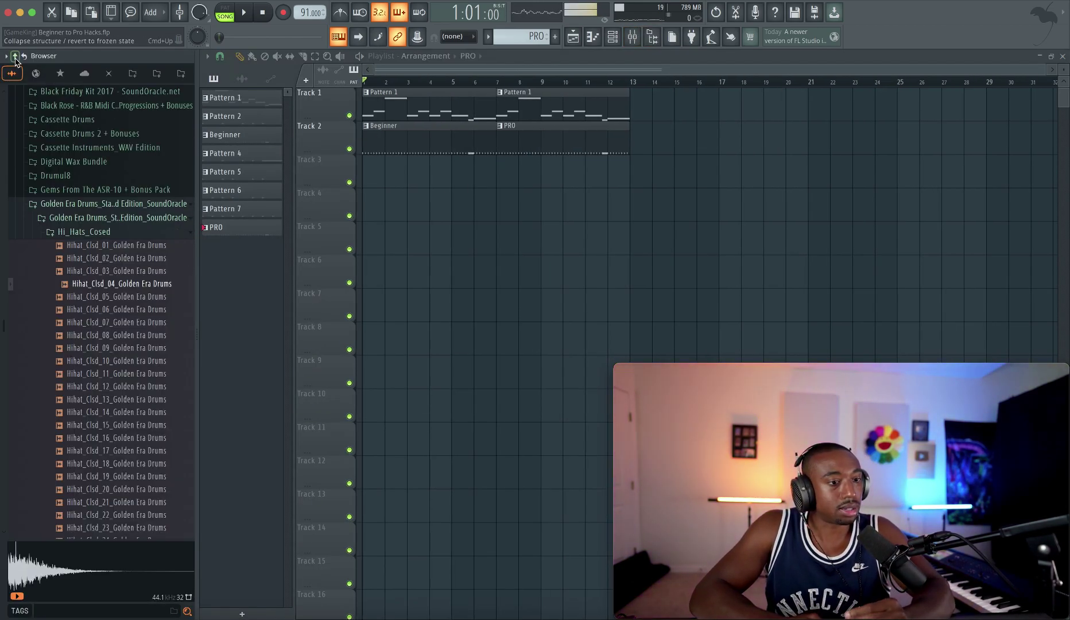
{"action": "left_click", "coordinate": [15, 57]}
{"action": "left_click", "coordinate": [63, 252]}
{"action": "scroll", "coordinate": [67, 315], "scroll_direction": "down", "scroll_amount": 8}
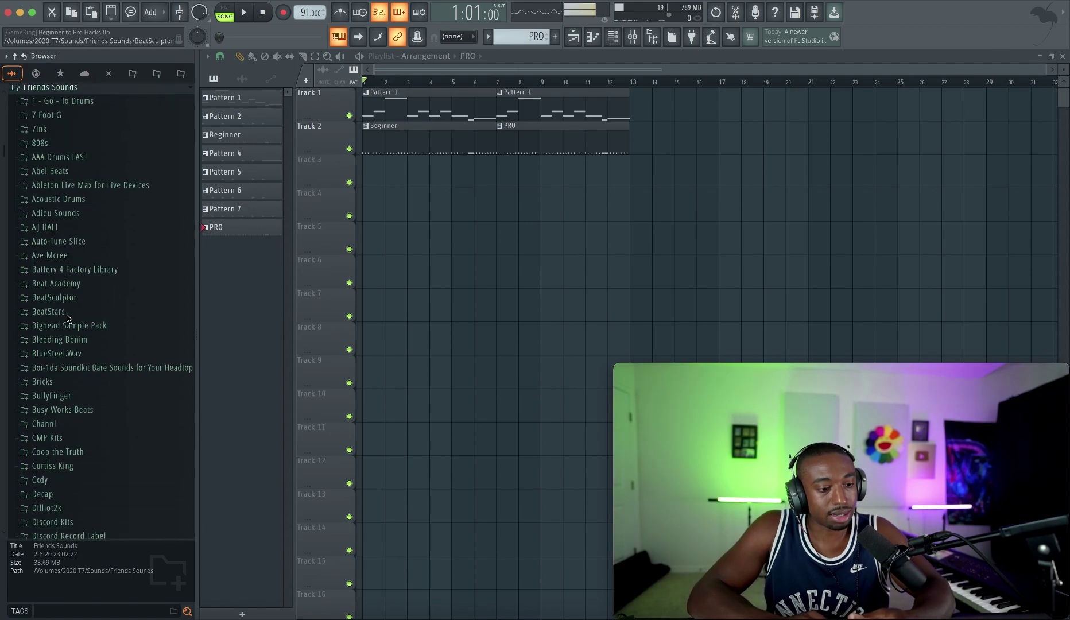
{"action": "scroll", "coordinate": [71, 399], "scroll_direction": "down", "scroll_amount": 10}
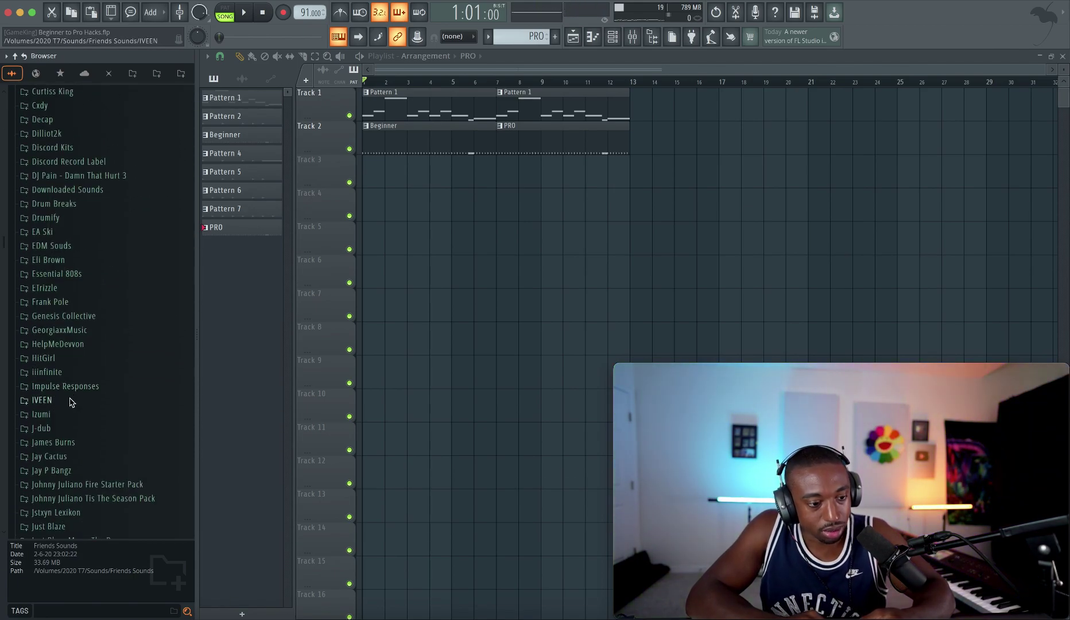
{"action": "left_click", "coordinate": [72, 340]}
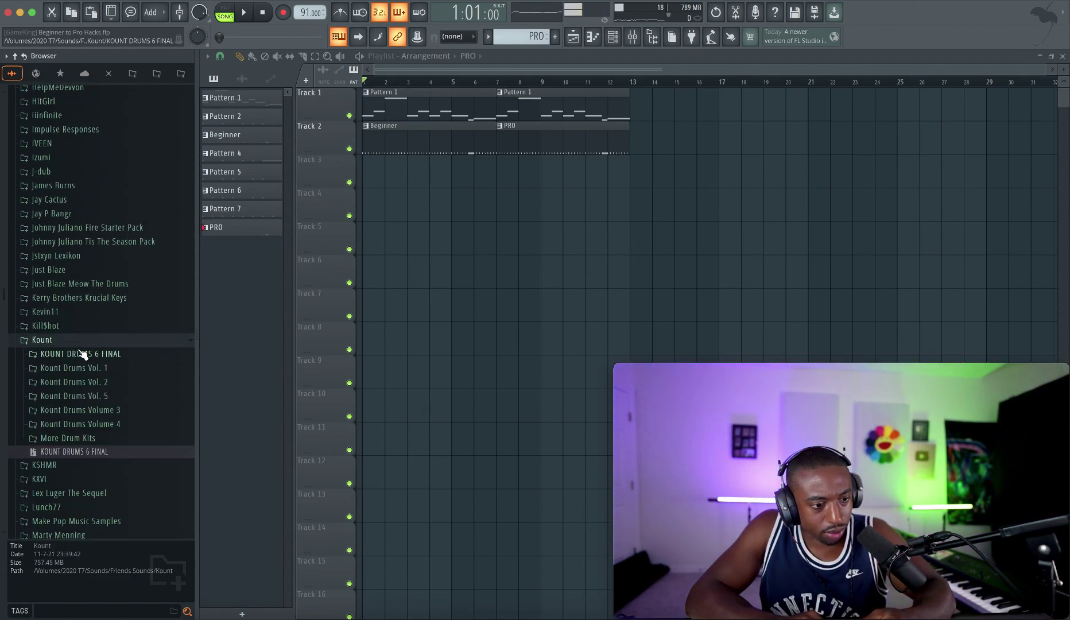
{"action": "left_click", "coordinate": [92, 354]}
{"action": "left_click", "coordinate": [99, 369]}
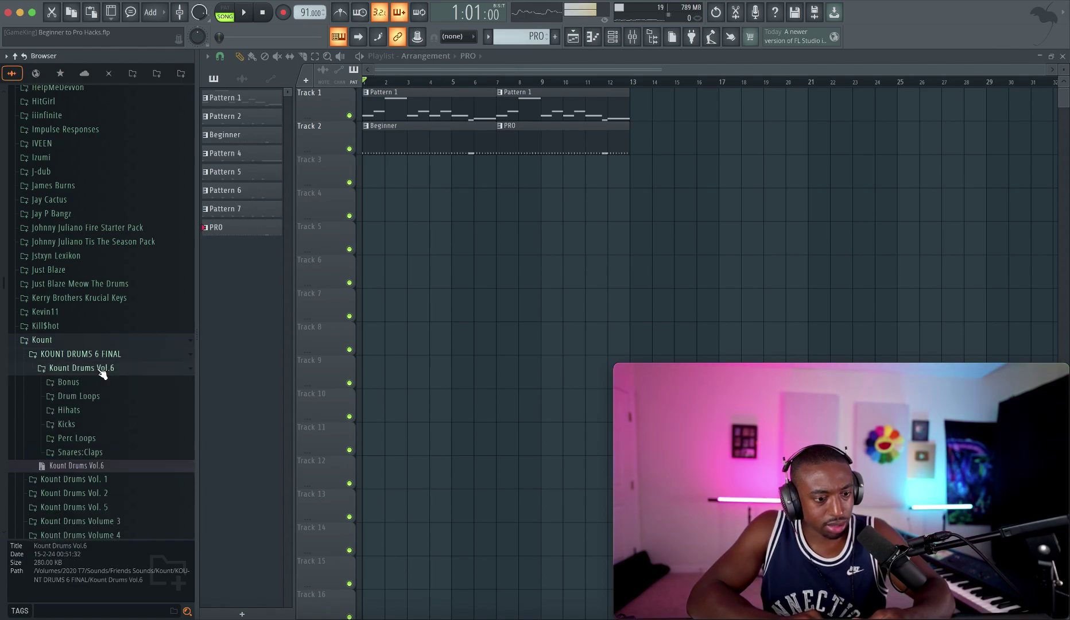
- Audition the Handoff Break and Kashew Drums loops in the Drum Loops folder and collapse the folder
{"action": "left_click", "coordinate": [97, 408]}
{"action": "left_click", "coordinate": [94, 323]}
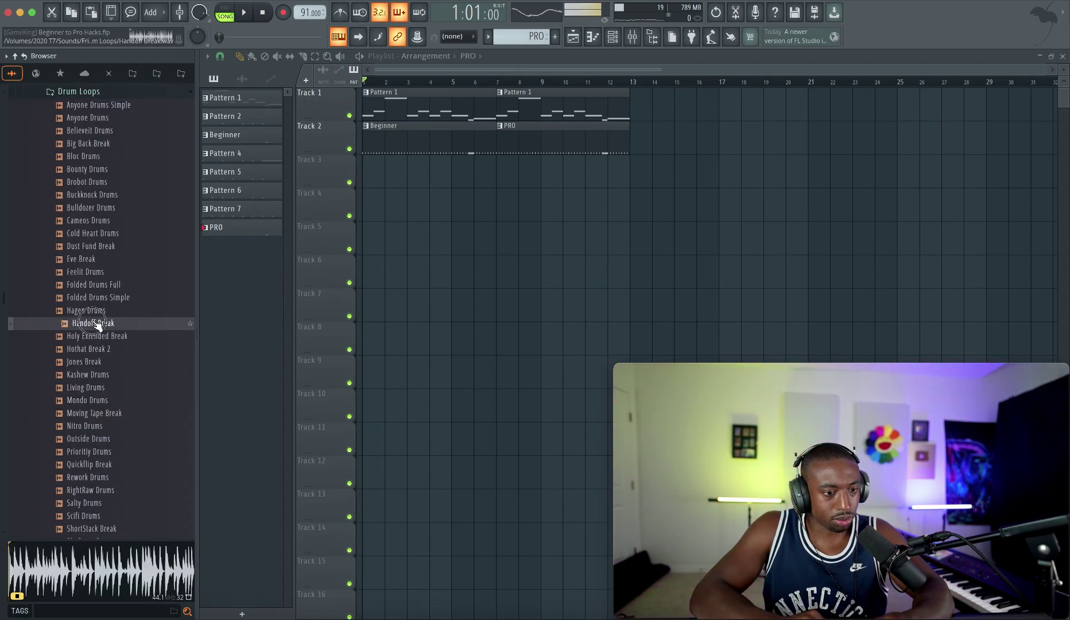
{"action": "left_click", "coordinate": [98, 374]}
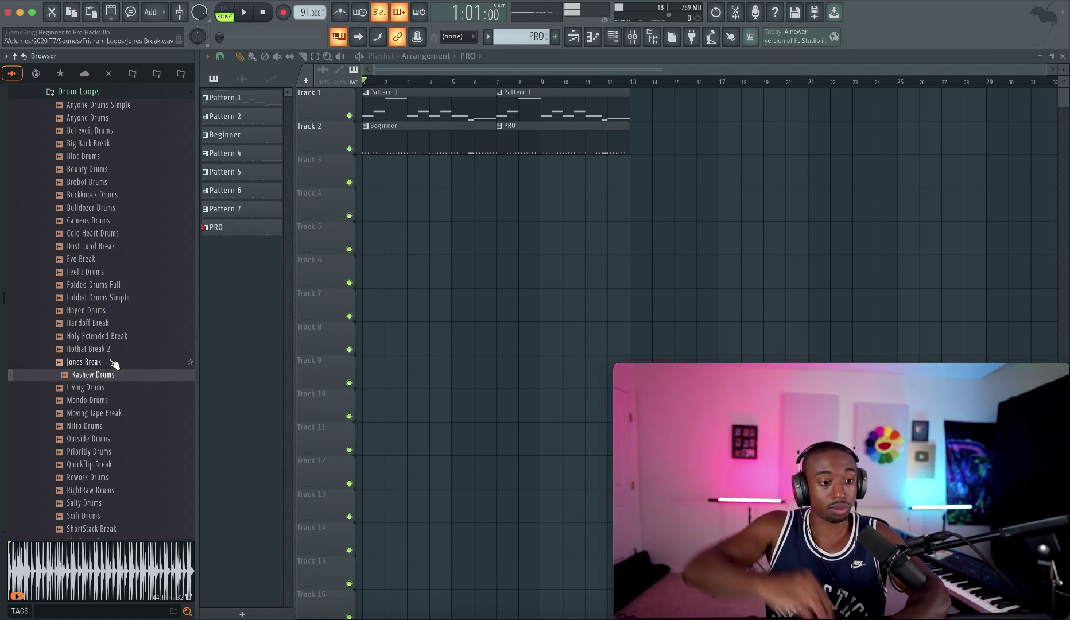
{"action": "left_click", "coordinate": [94, 94]}
- Audition Broom Kick, Get Live Kick and Kool Kick in the Kicks folder and collapse the folder
{"action": "scroll", "coordinate": [84, 128], "scroll_direction": "up", "scroll_amount": 1}
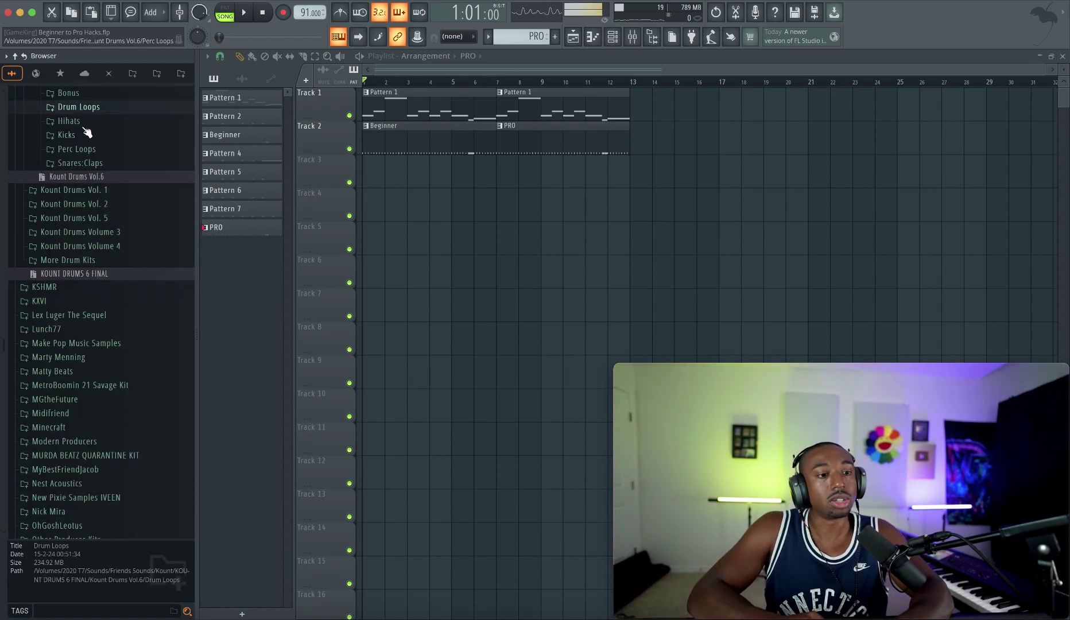
{"action": "scroll", "coordinate": [86, 132], "scroll_direction": "up", "scroll_amount": 2}
{"action": "left_click", "coordinate": [83, 172]}
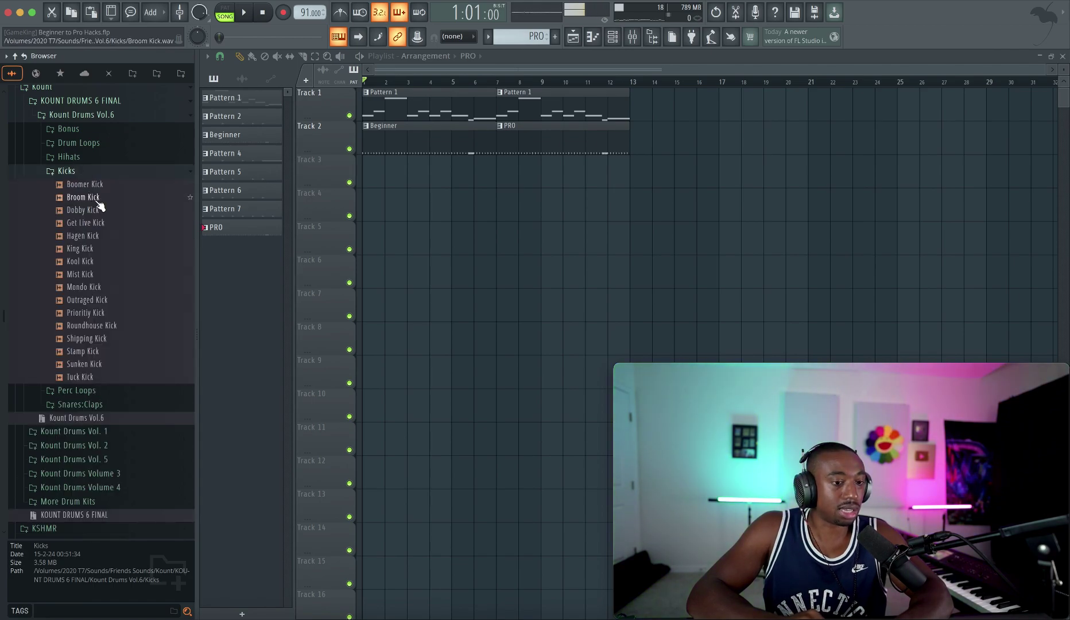
{"action": "left_click", "coordinate": [99, 201]}
{"action": "left_click", "coordinate": [95, 223]}
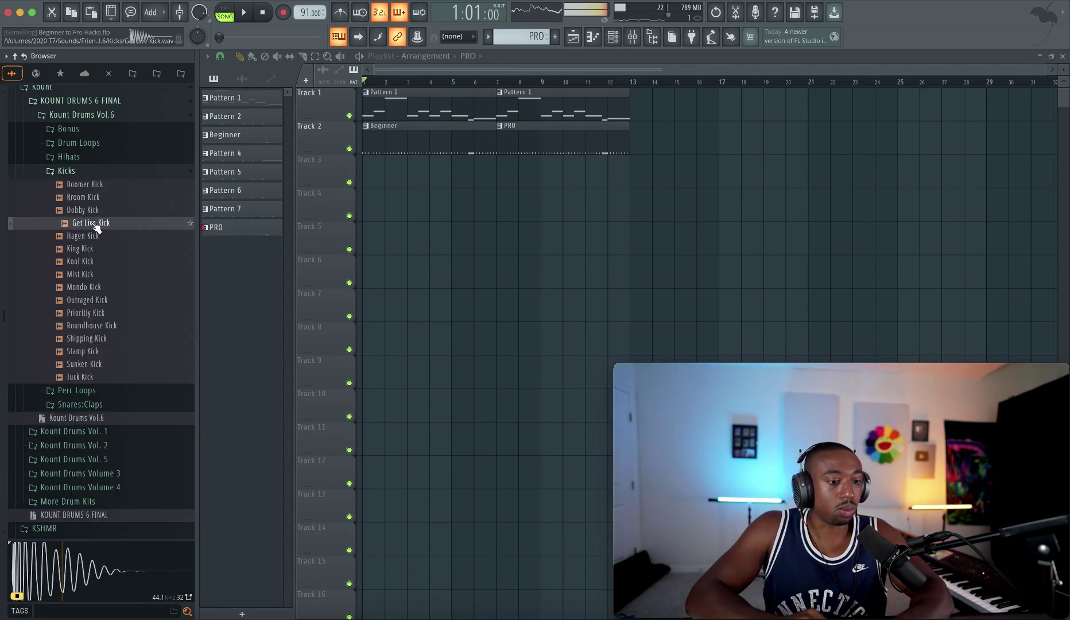
{"action": "left_click", "coordinate": [93, 261]}
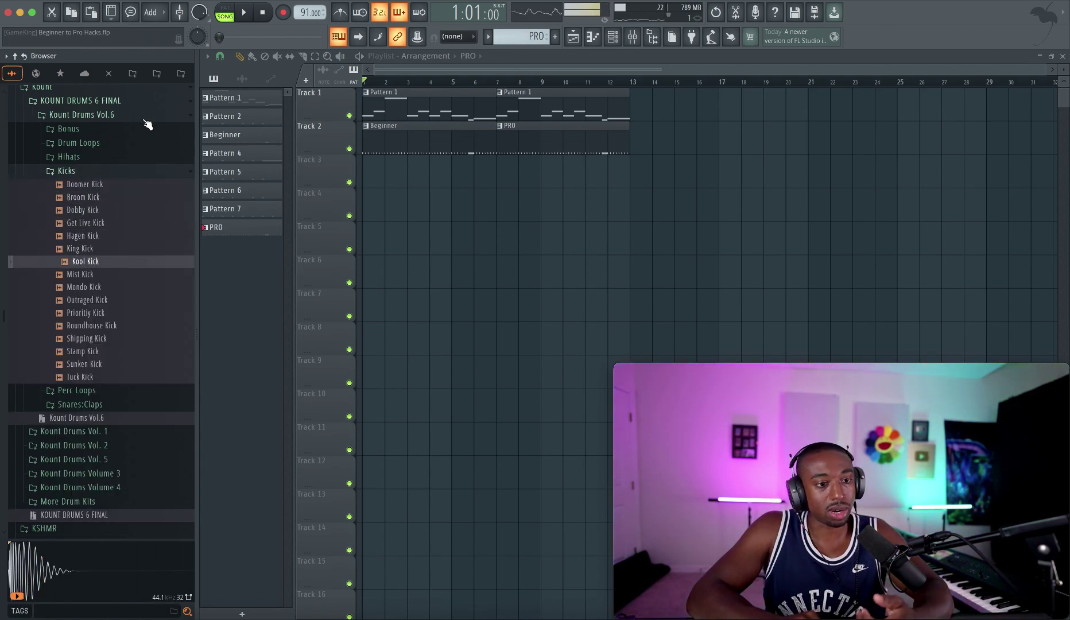
{"action": "left_click", "coordinate": [98, 171]}
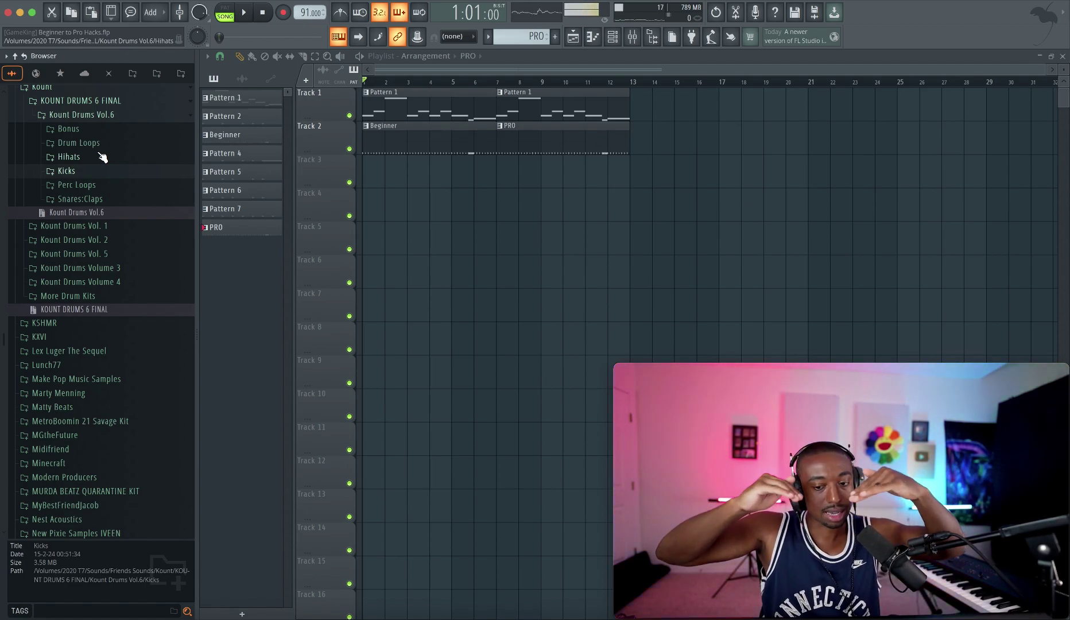
- Audition Big Back Break, Living Drums and Nitro Drums in the Drum Loops folder
{"action": "left_click", "coordinate": [101, 143]}
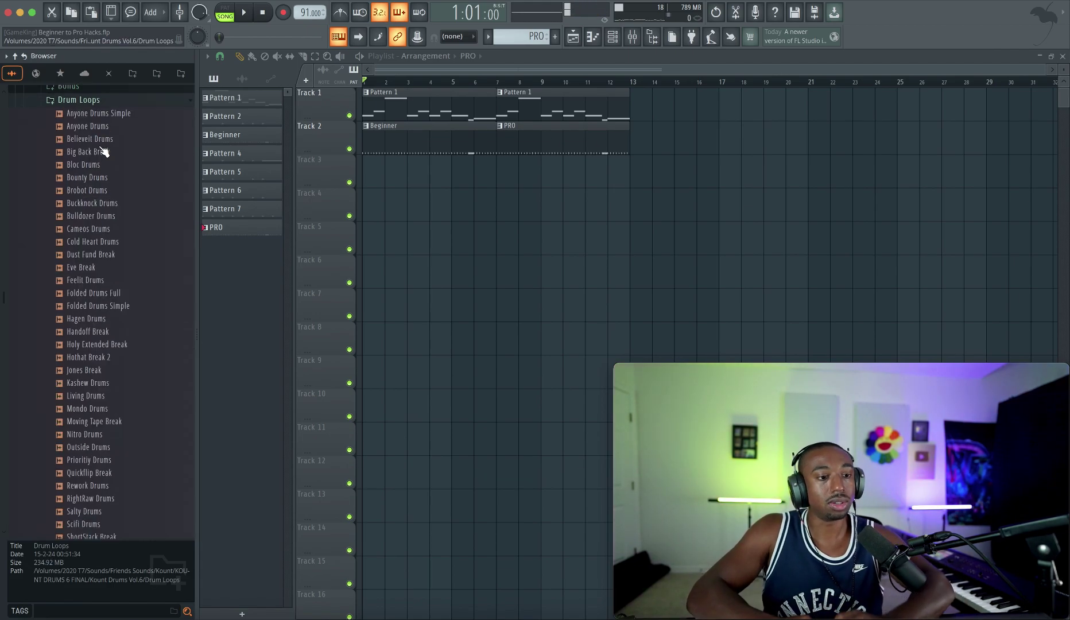
{"action": "left_click", "coordinate": [104, 152]}
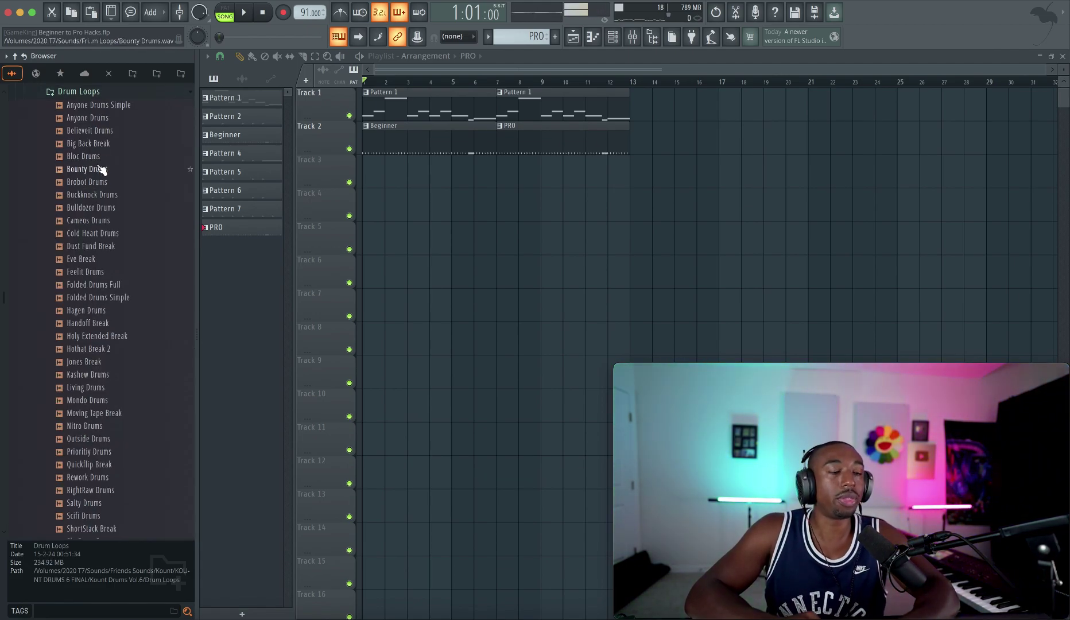
{"action": "left_click", "coordinate": [94, 143]}
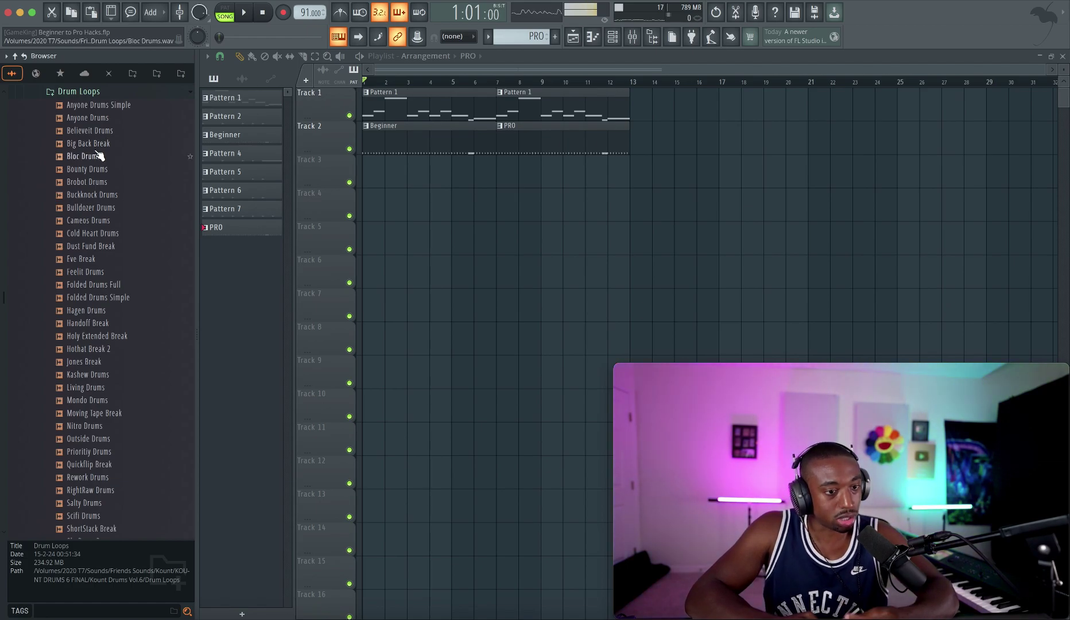
{"action": "key", "text": "Up"}
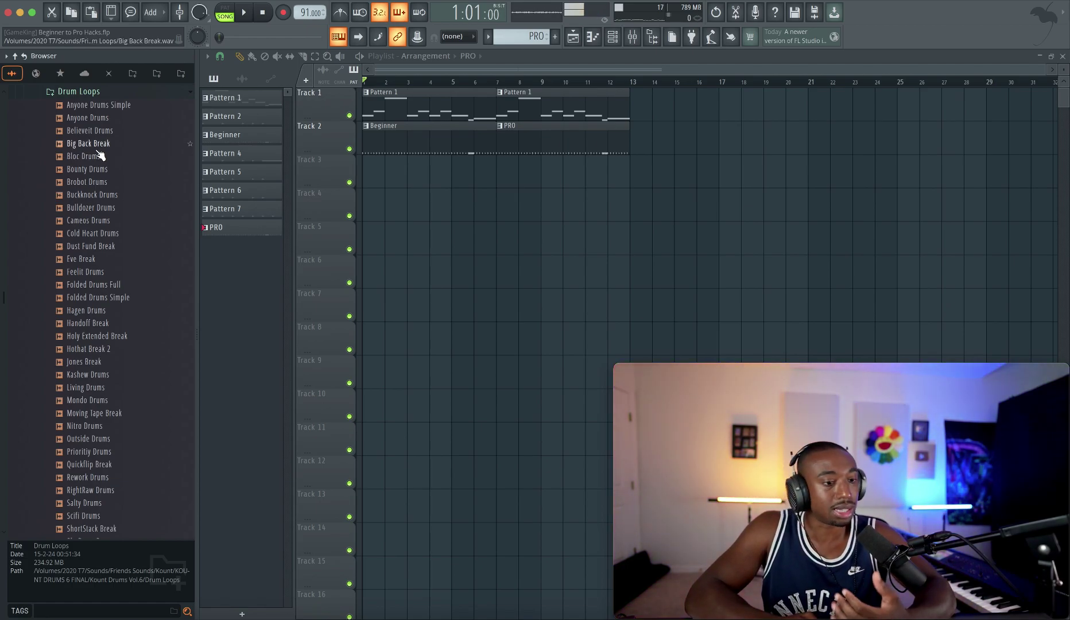
{"action": "left_click", "coordinate": [104, 148]}
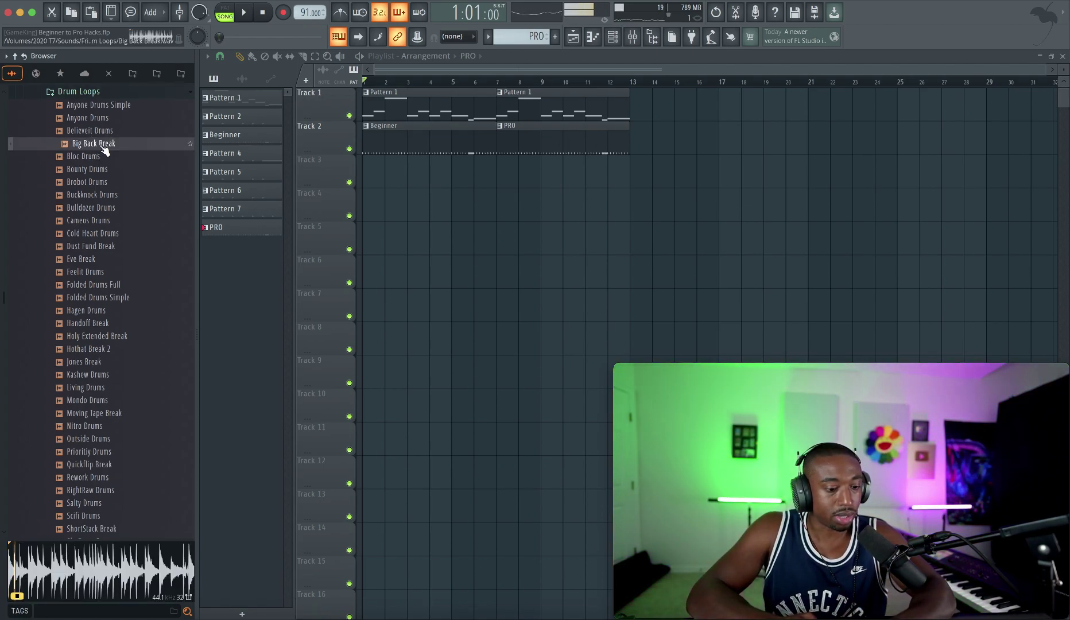
{"action": "left_click", "coordinate": [109, 387]}
{"action": "left_click", "coordinate": [103, 426]}
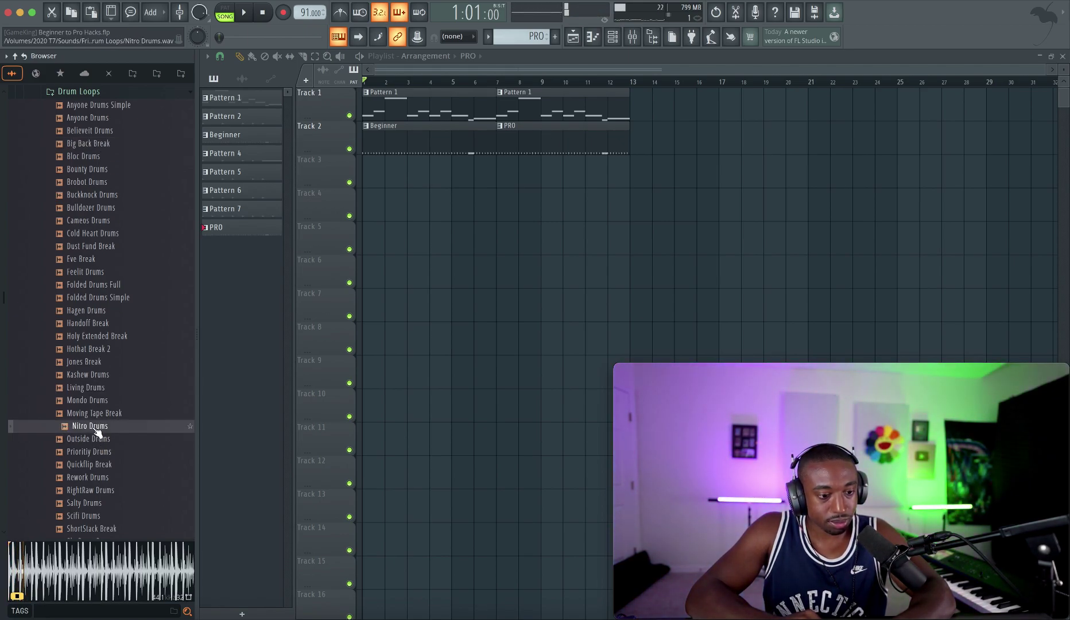
- Load the Nitro Drums loop into a new Slicex channel, slice it at its drum hits and close the plugin
{"action": "right_click", "coordinate": [96, 427]}
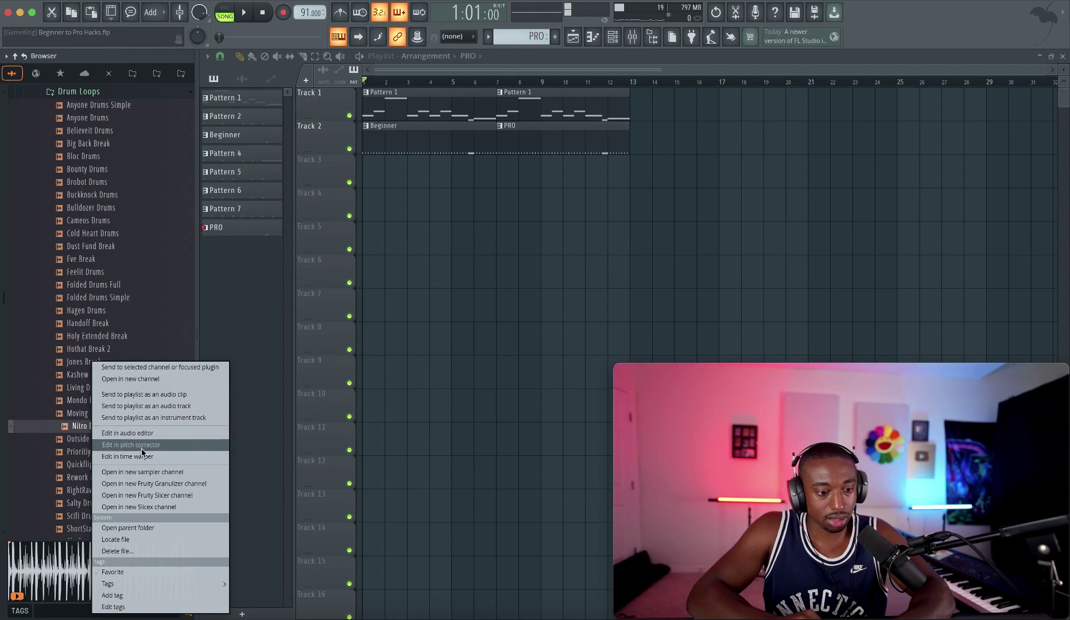
{"action": "left_click", "coordinate": [152, 506]}
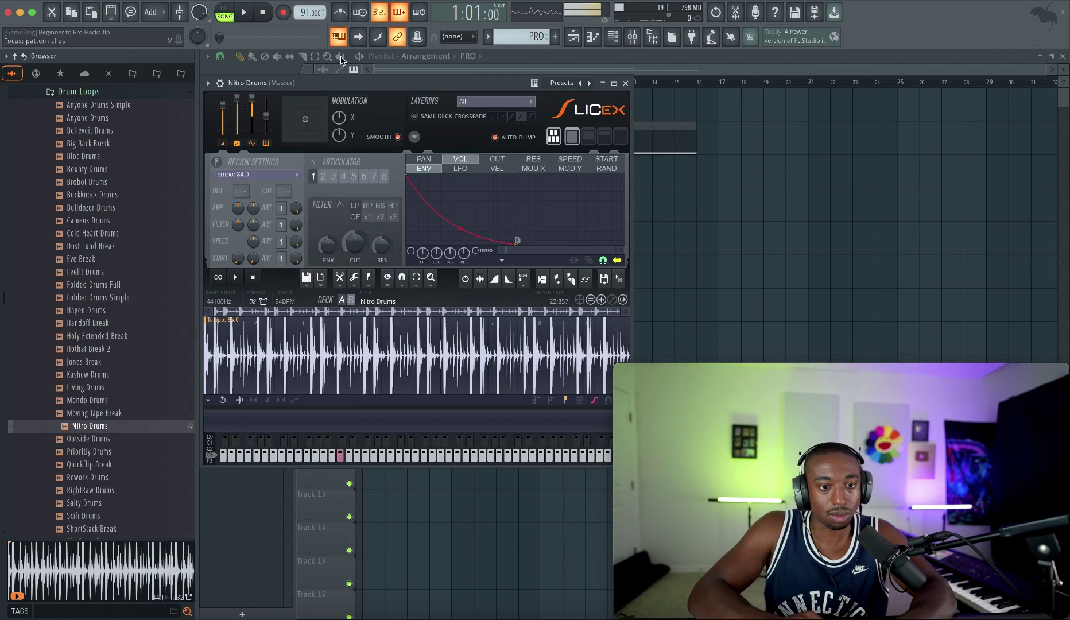
{"action": "right_click", "coordinate": [341, 37]}
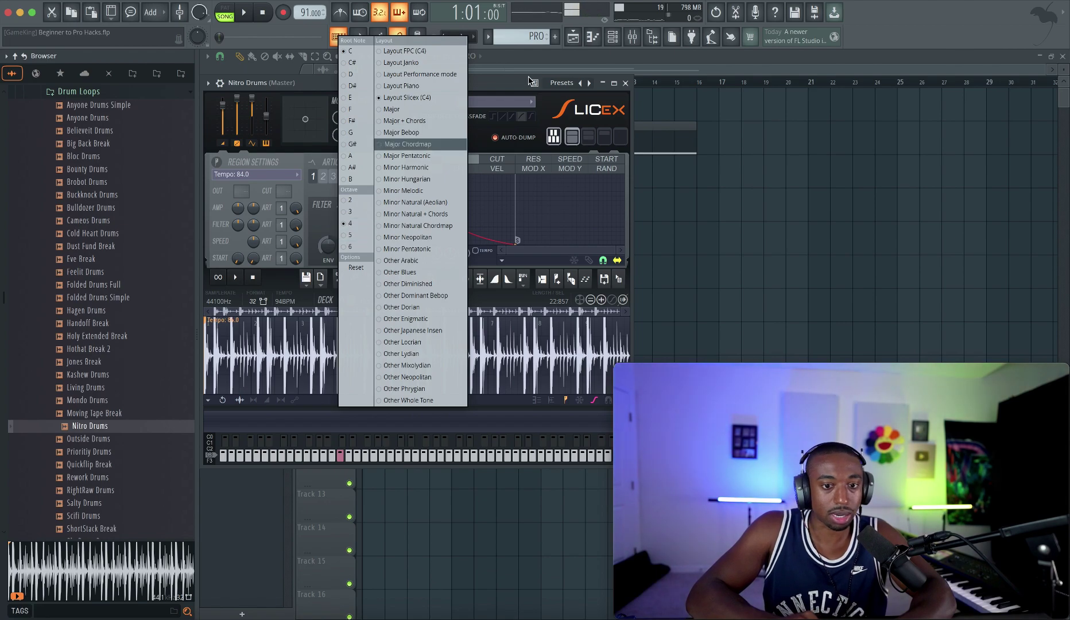
{"action": "left_click", "coordinate": [579, 279]}
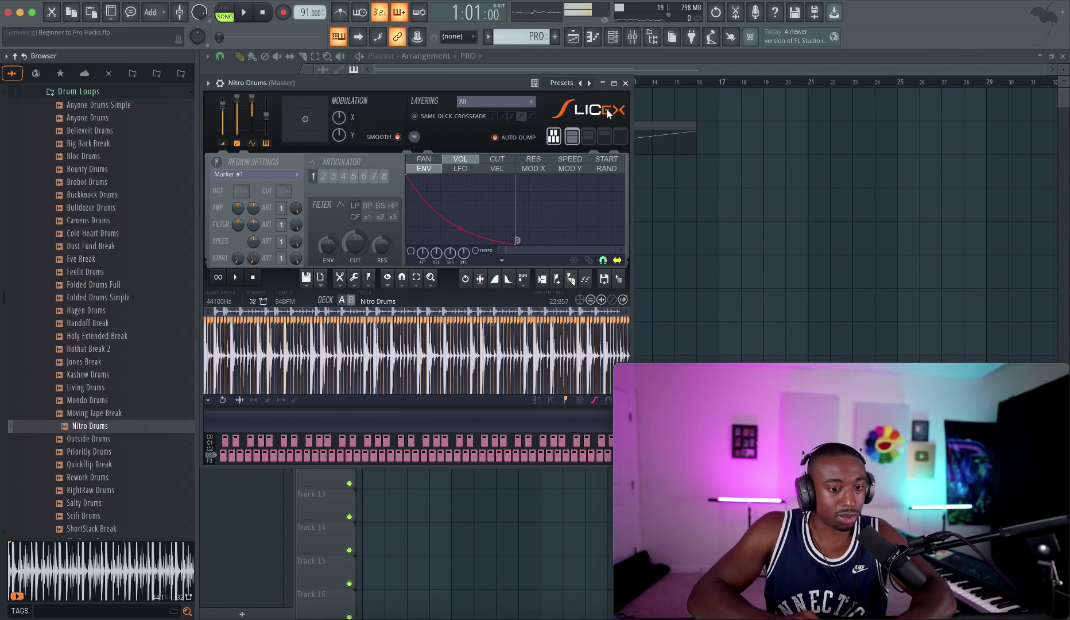
{"action": "left_click", "coordinate": [626, 84]}
- Add a new empty pattern for the Nitro Drums channel and close the channel rack
{"action": "left_click", "coordinate": [618, 44]}
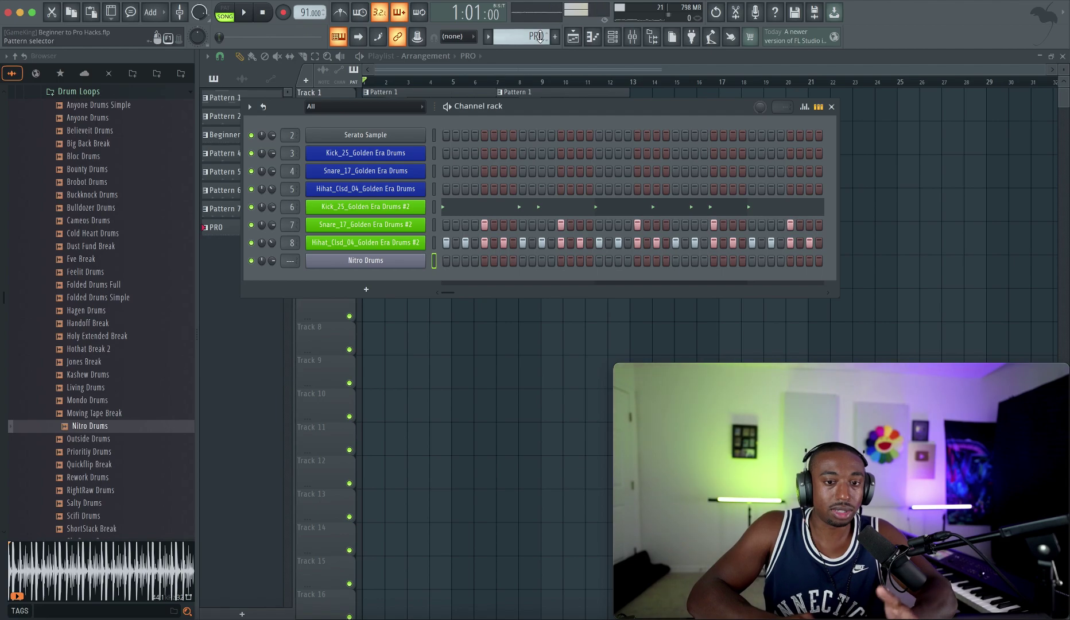
{"action": "key", "text": "F4"}
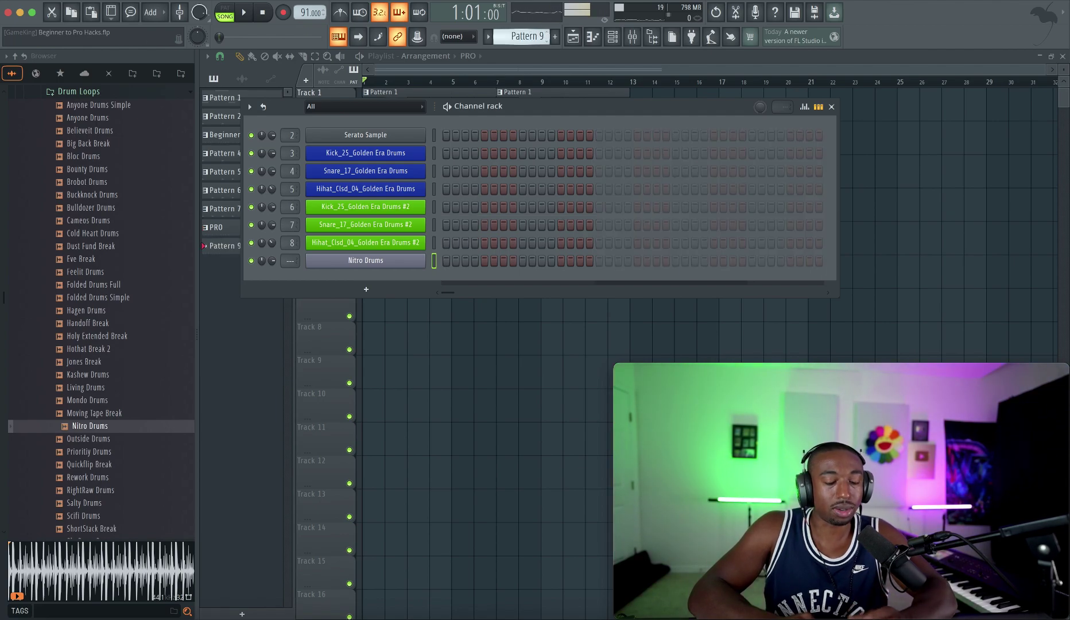
{"action": "key", "text": "F6"}
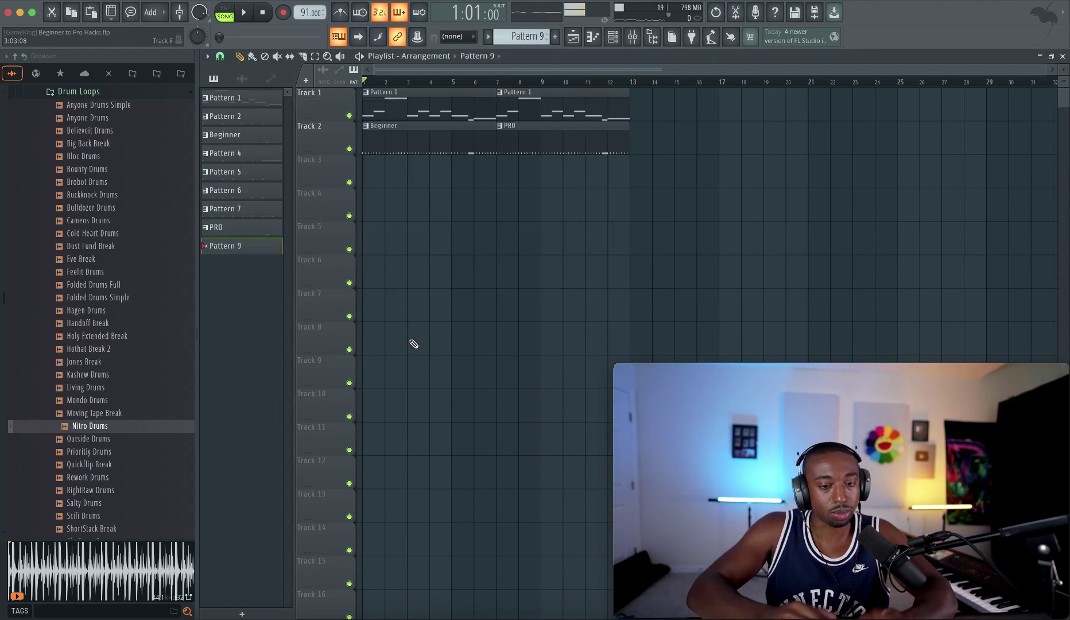
- Mute Track 2 and play the arrangement while trying out Nitro Drums slices over the melody
{"action": "left_click", "coordinate": [349, 149]}
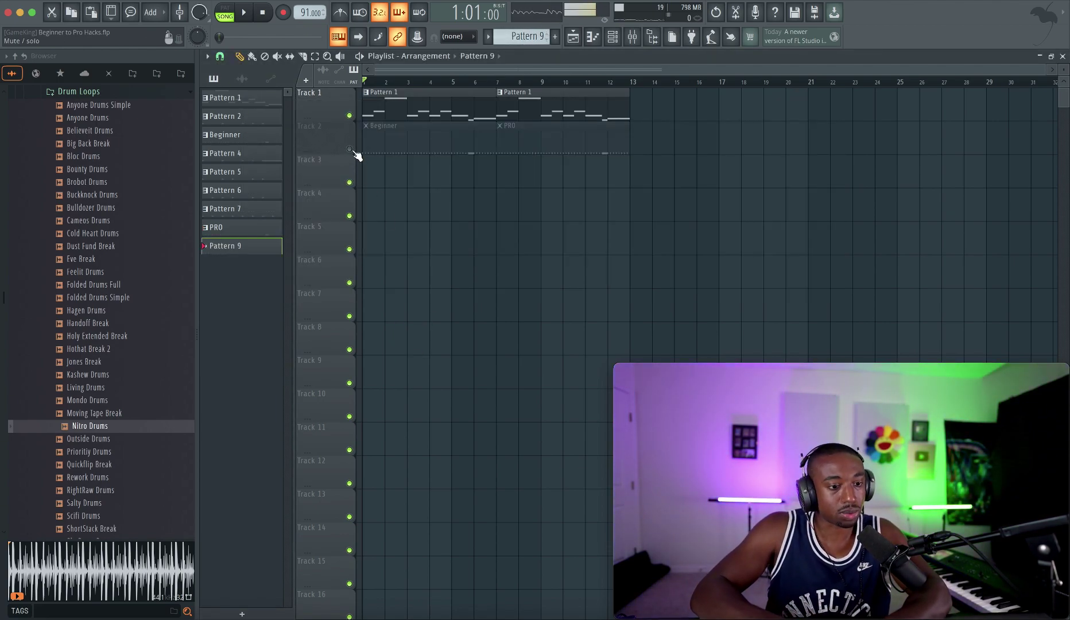
{"action": "key", "text": "space"}
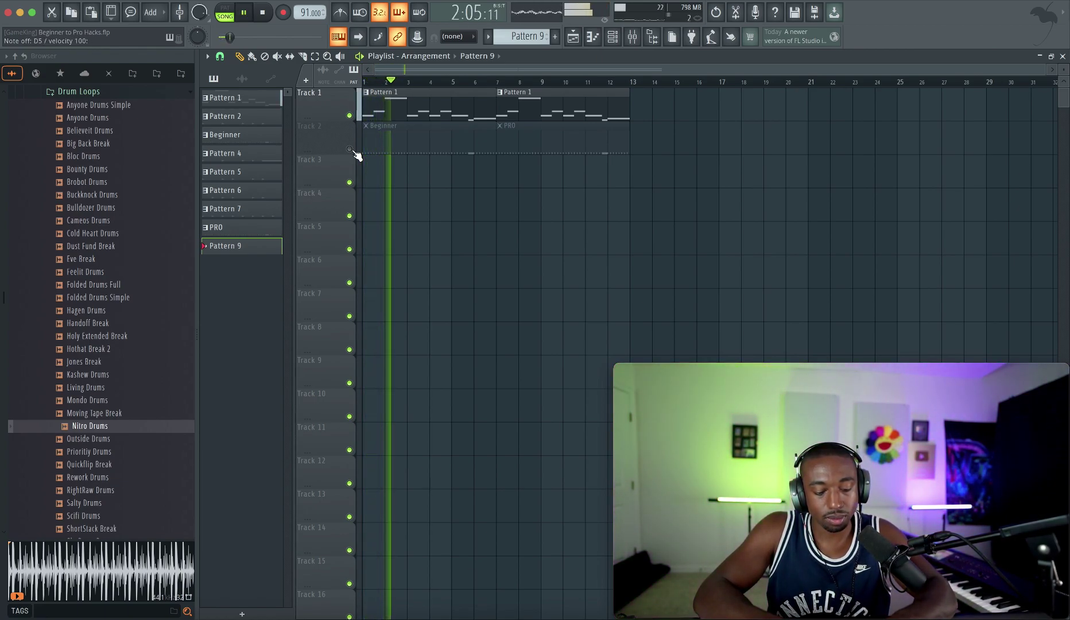
{"action": "left_click", "coordinate": [617, 41]}
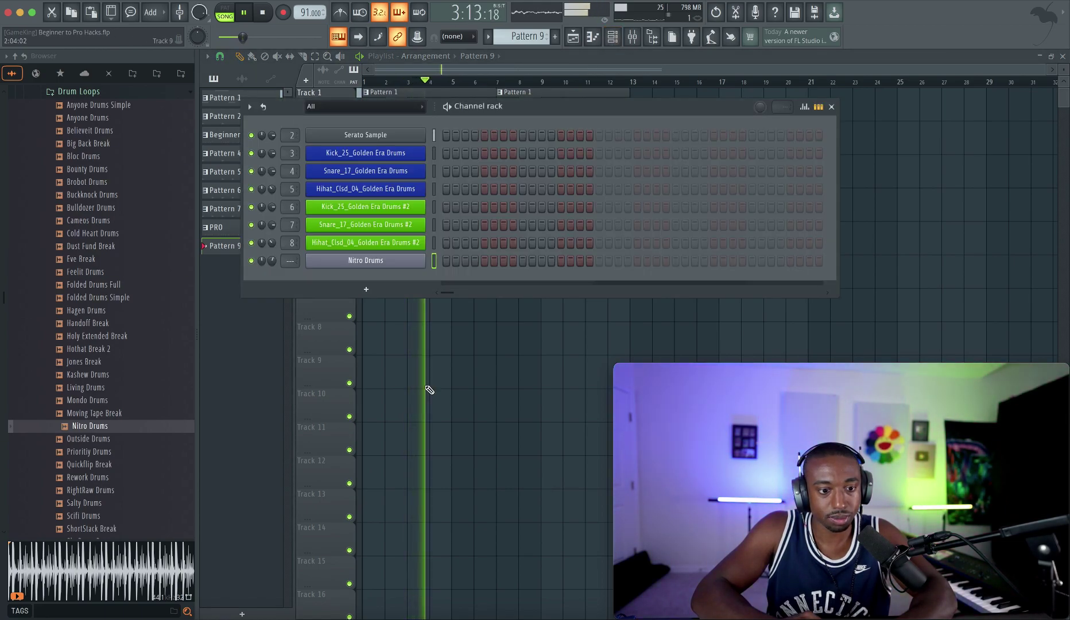
{"action": "right_click", "coordinate": [448, 398]}
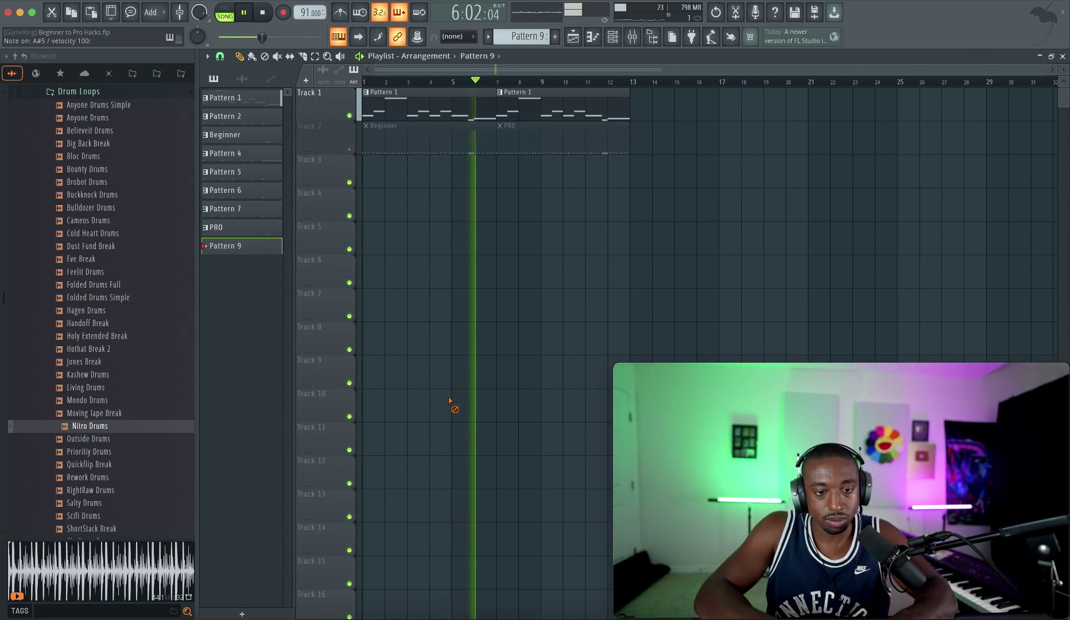
{"action": "key", "text": "space"}
- Unmute Track 2 and play the arrangement with the programmed drums while trying out Nitro Drums slices
{"action": "left_click", "coordinate": [613, 36]}
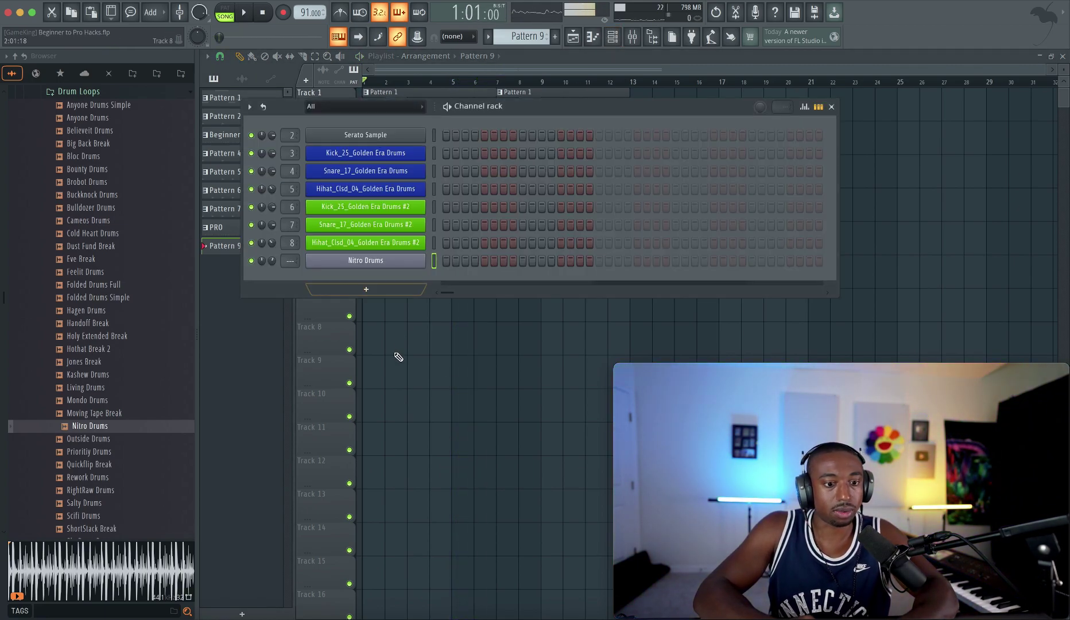
{"action": "key", "text": "space"}
{"action": "key", "text": "F6"}
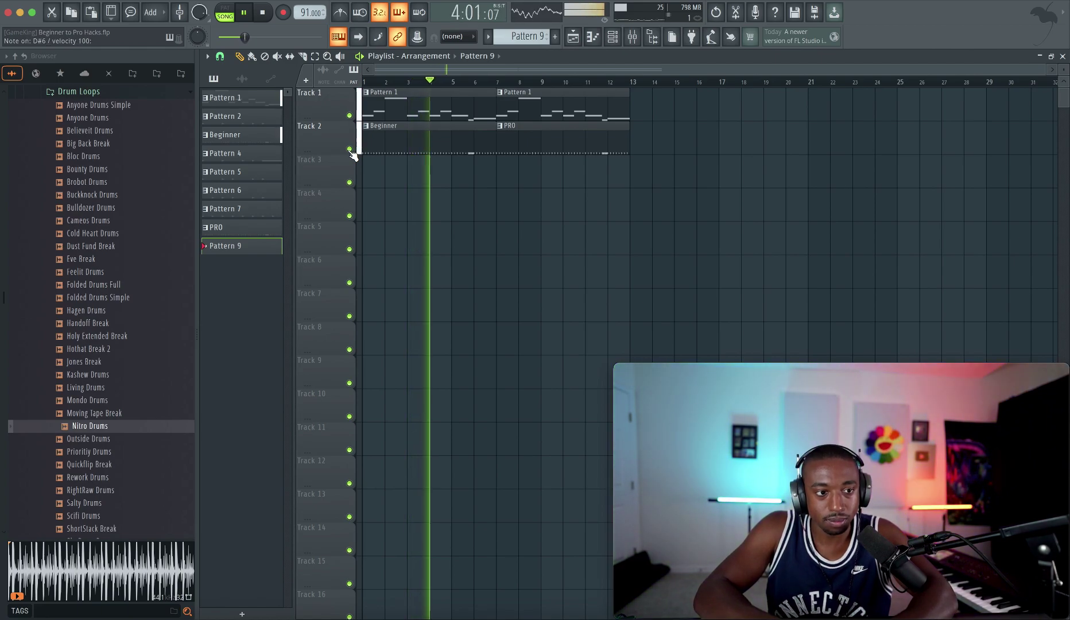
{"action": "key", "text": "space"}
- Check the Nitro Drums channel in the channel rack and the master effects in the mixer, and close both windows
{"action": "left_click", "coordinate": [614, 40]}
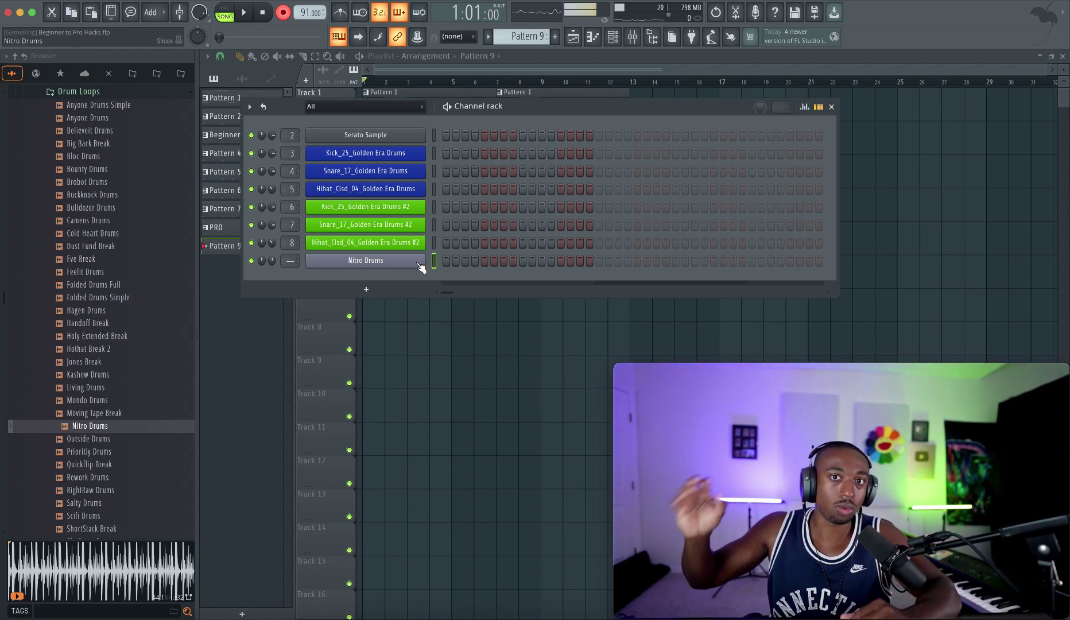
{"action": "left_click_drag", "start_coordinate": [421, 267], "coordinate": [429, 362]}
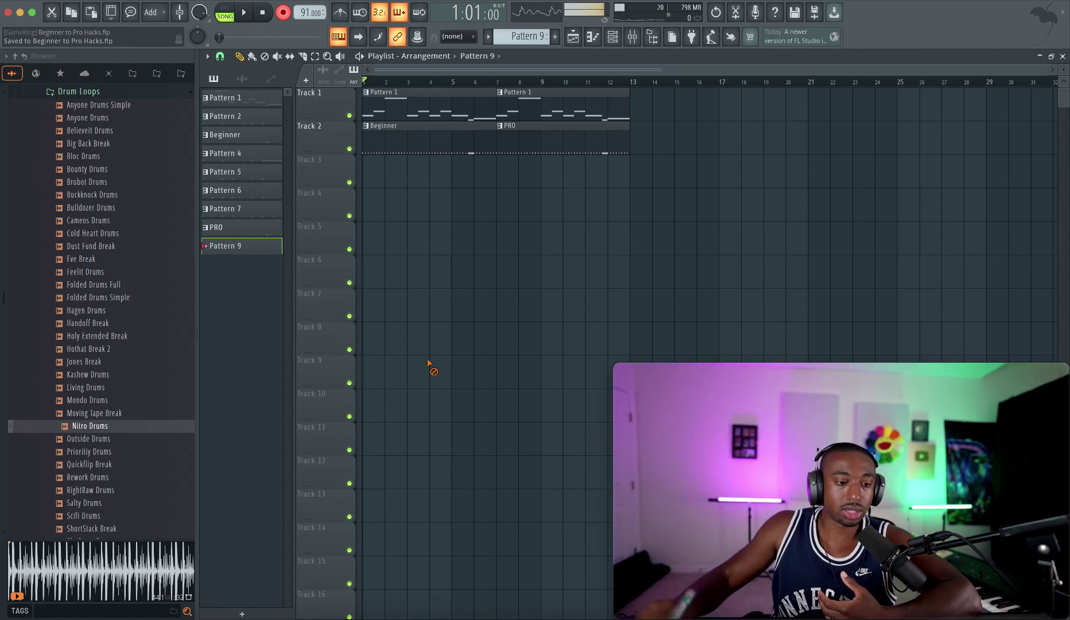
{"action": "left_click", "coordinate": [613, 36]}
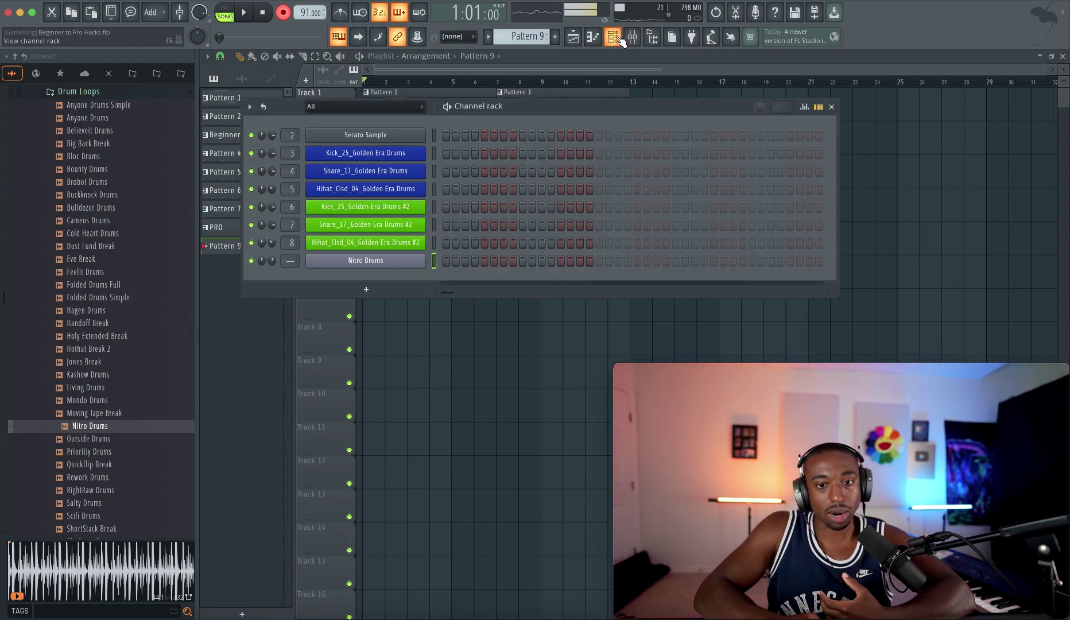
{"action": "left_click", "coordinate": [632, 36]}
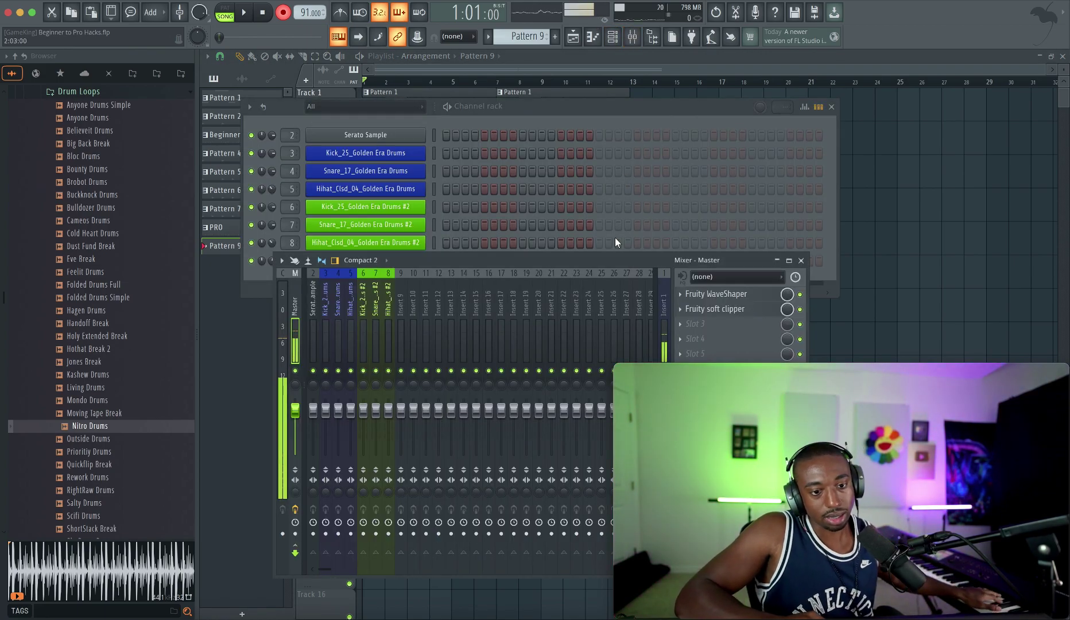
{"action": "left_click", "coordinate": [453, 118]}
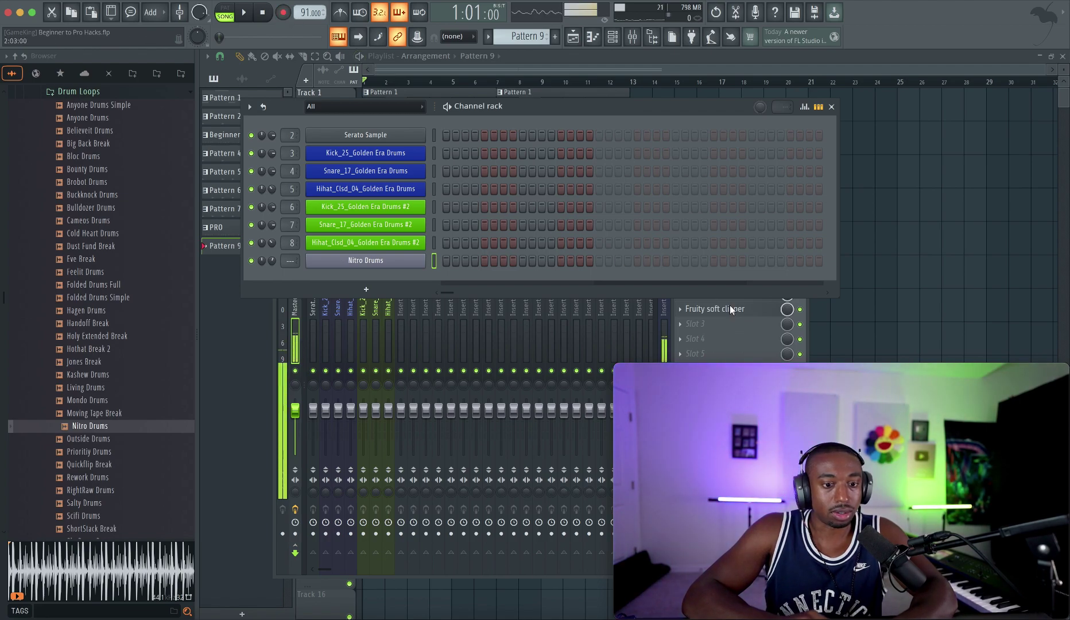
{"action": "left_click", "coordinate": [857, 253]}
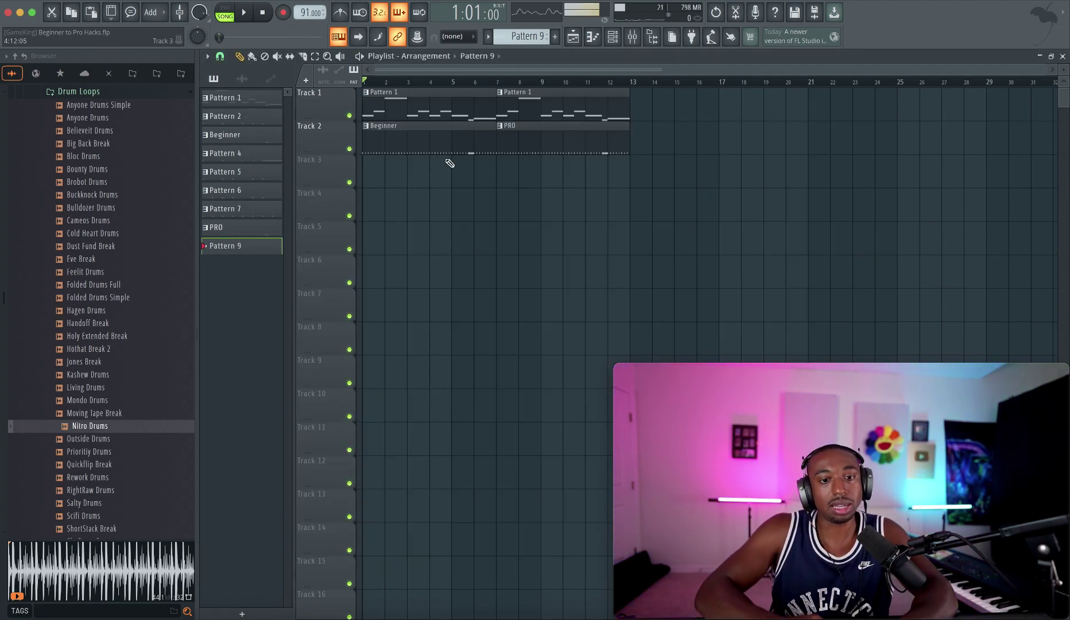
- Solo Track 1 and play its melody from the start of the arrangement
{"action": "right_click", "coordinate": [356, 117]}
{"action": "key", "text": "space"}
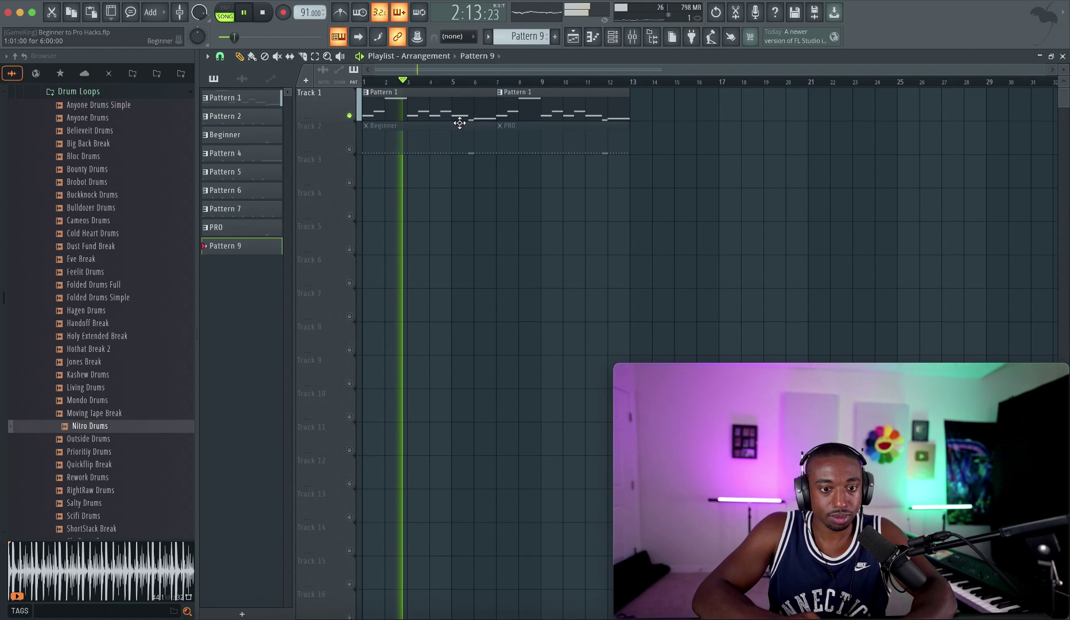
{"action": "key", "text": "space"}
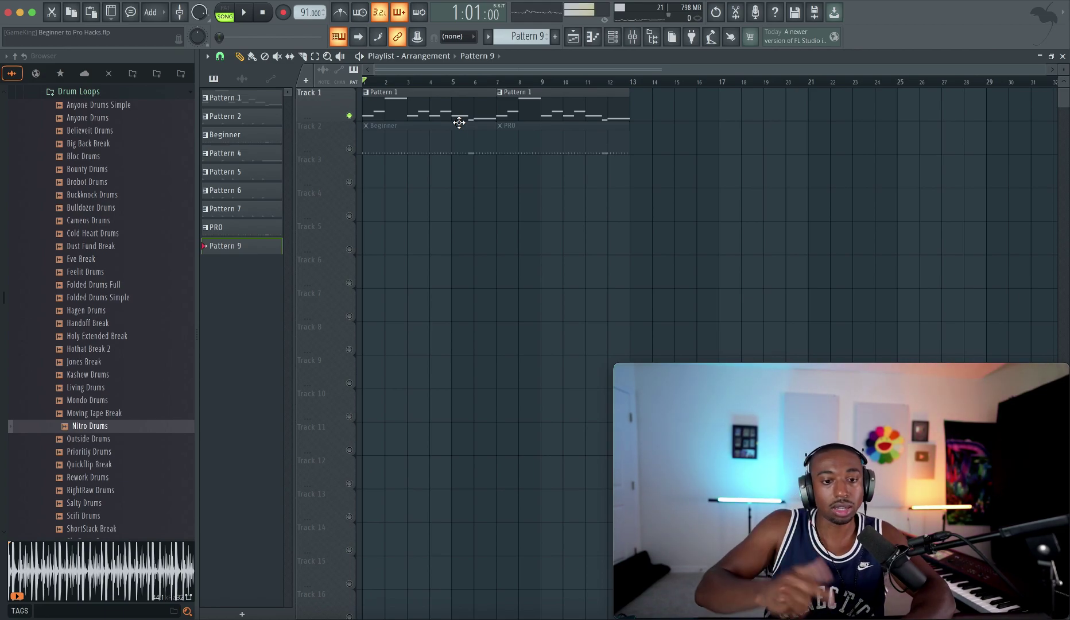
- Unmute the other playlist tracks and play the arrangement with the melody and drums together
{"action": "left_click", "coordinate": [351, 149]}
{"action": "key", "text": "space"}
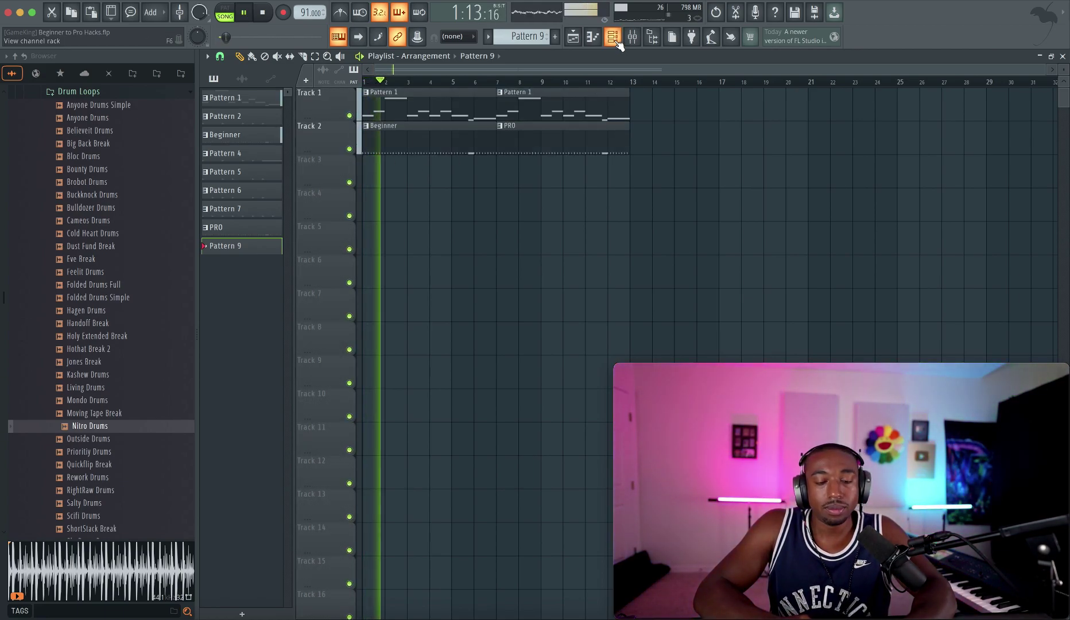
{"action": "key", "text": "space"}
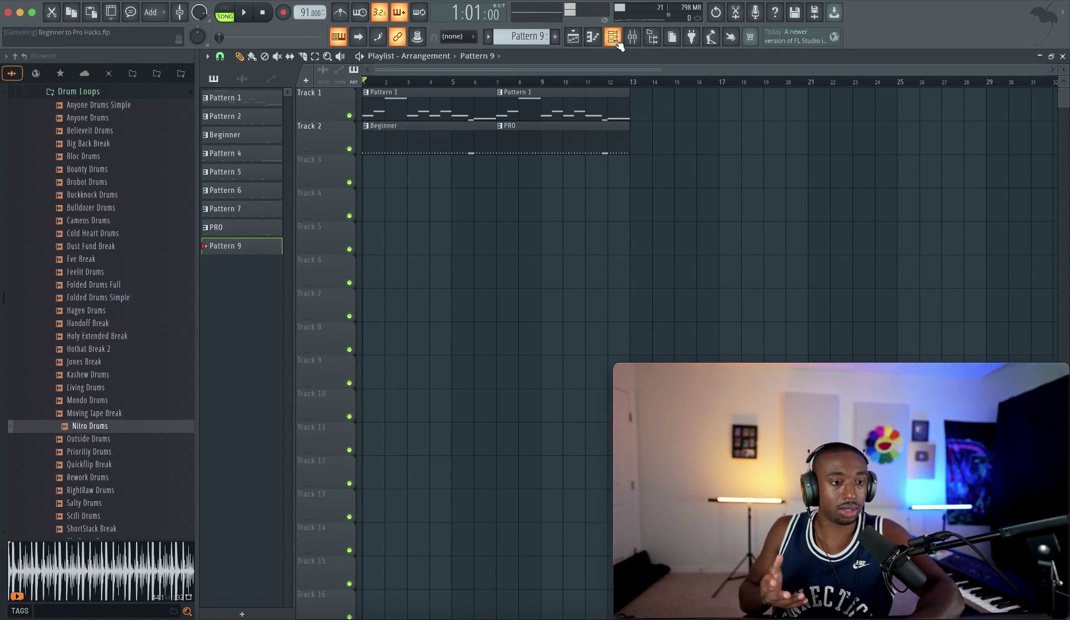
{"action": "key", "text": "space"}
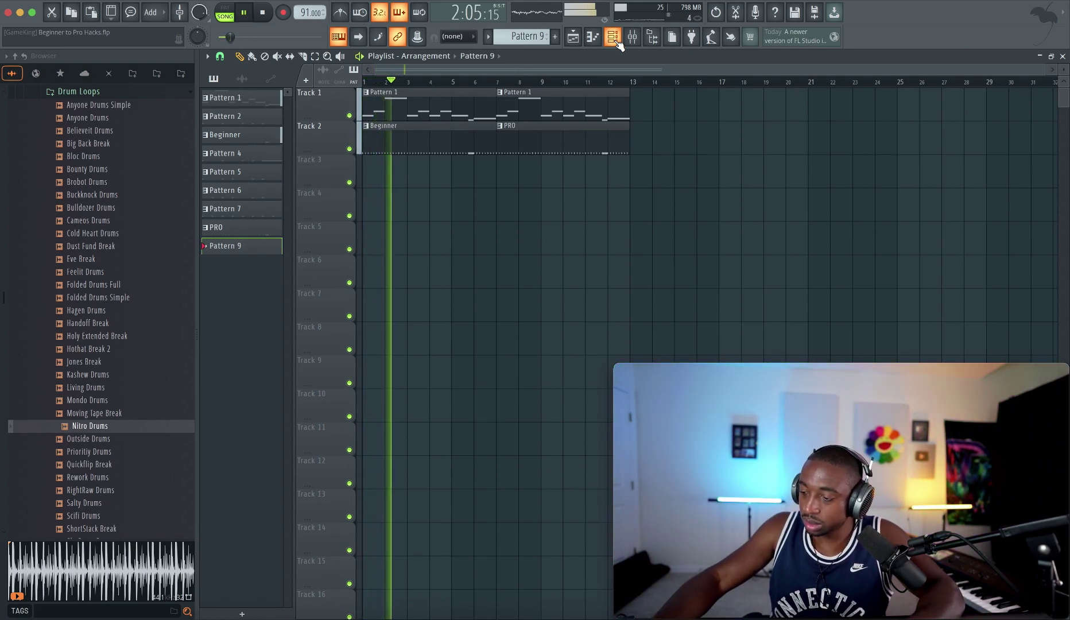
{"action": "key", "text": "space"}
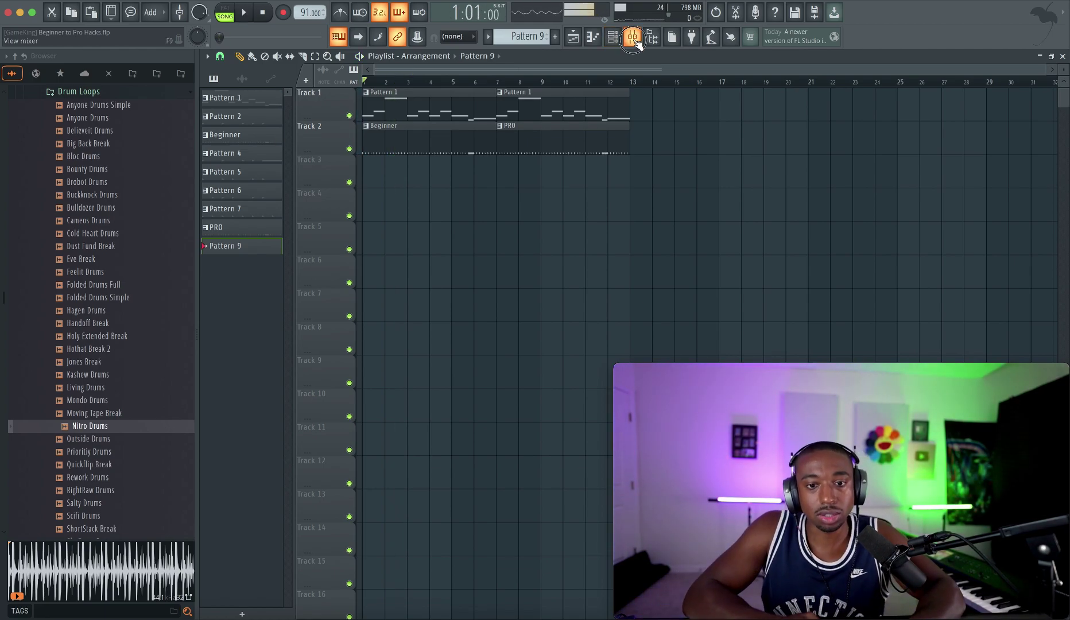
- Select the time range of the PRO clip, bars 7 to 13, in the playlist
{"action": "left_click", "coordinate": [632, 38]}
{"action": "key", "text": "Escape"}
{"action": "double_click", "coordinate": [558, 83]}
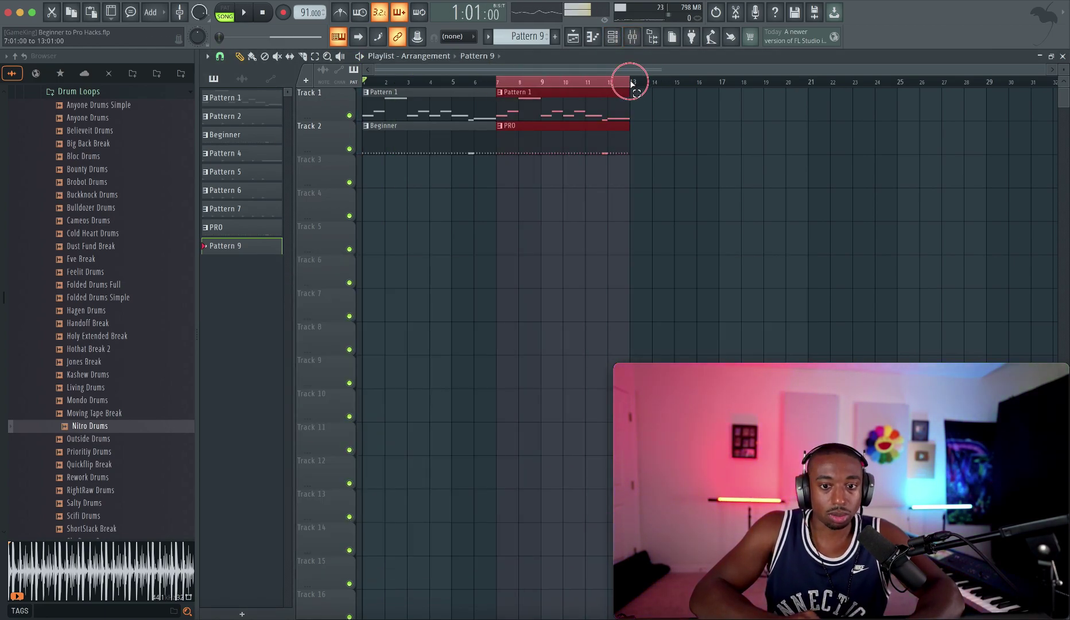
- Select the green kick, snare and hi-hat tracks 6 to 8 in the mixer and play the PRO section
{"action": "key", "text": "F9"}
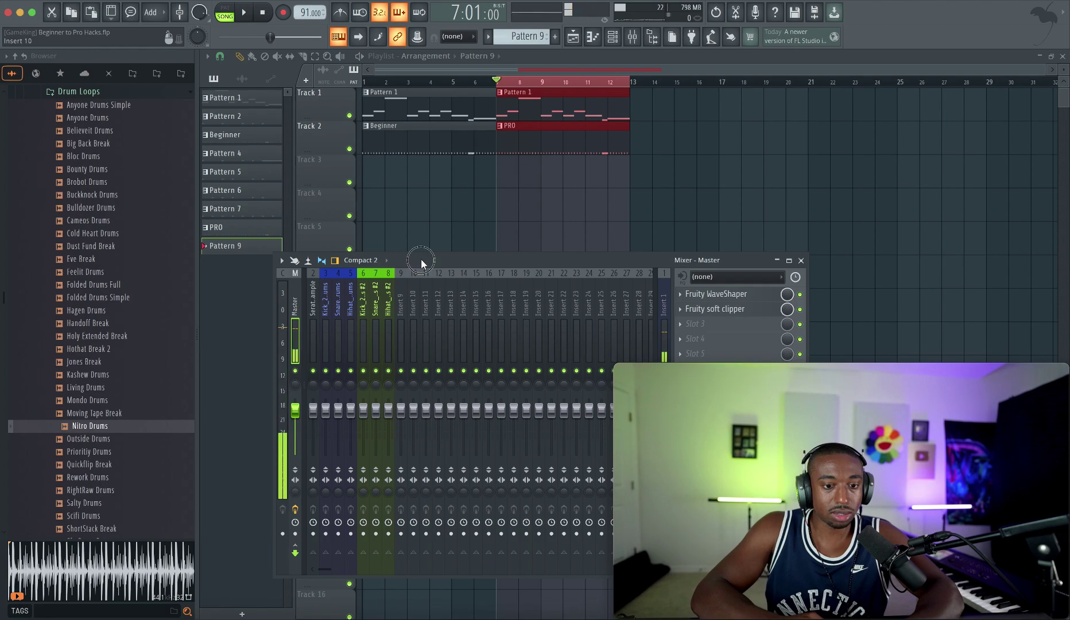
{"action": "left_click_drag", "start_coordinate": [421, 261], "coordinate": [418, 181]}
{"action": "left_click", "coordinate": [403, 220]}
{"action": "left_click_drag", "start_coordinate": [386, 223], "coordinate": [359, 219]}
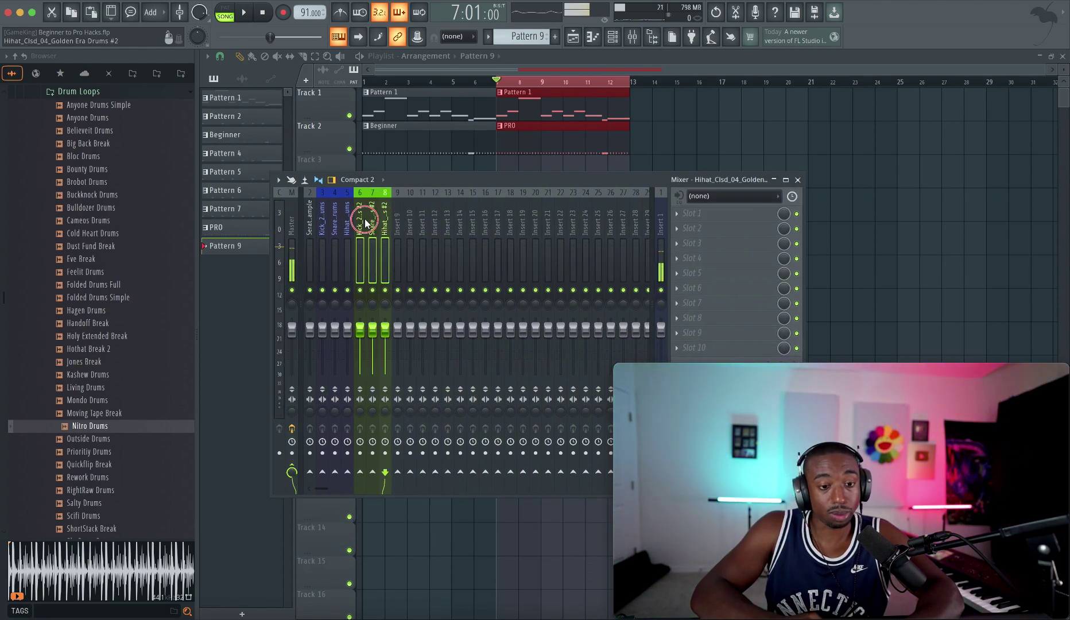
{"action": "key", "text": "space"}
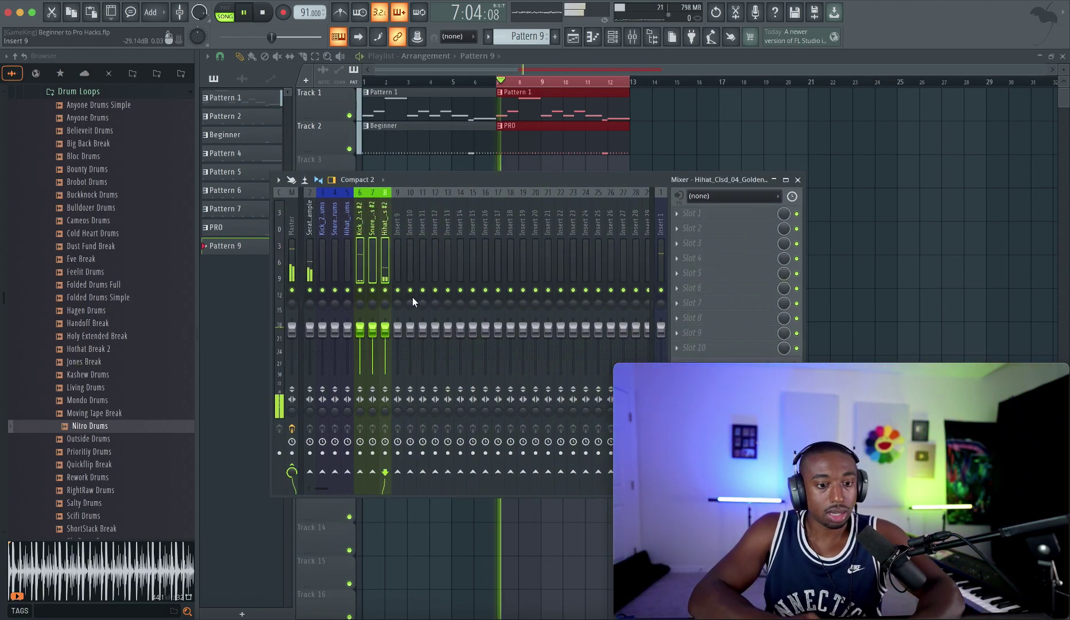
- Stop playback and route the green kick, snare and hi-hat tracks 6 to 8 only to mixer Insert 9
{"action": "key", "text": "space"}
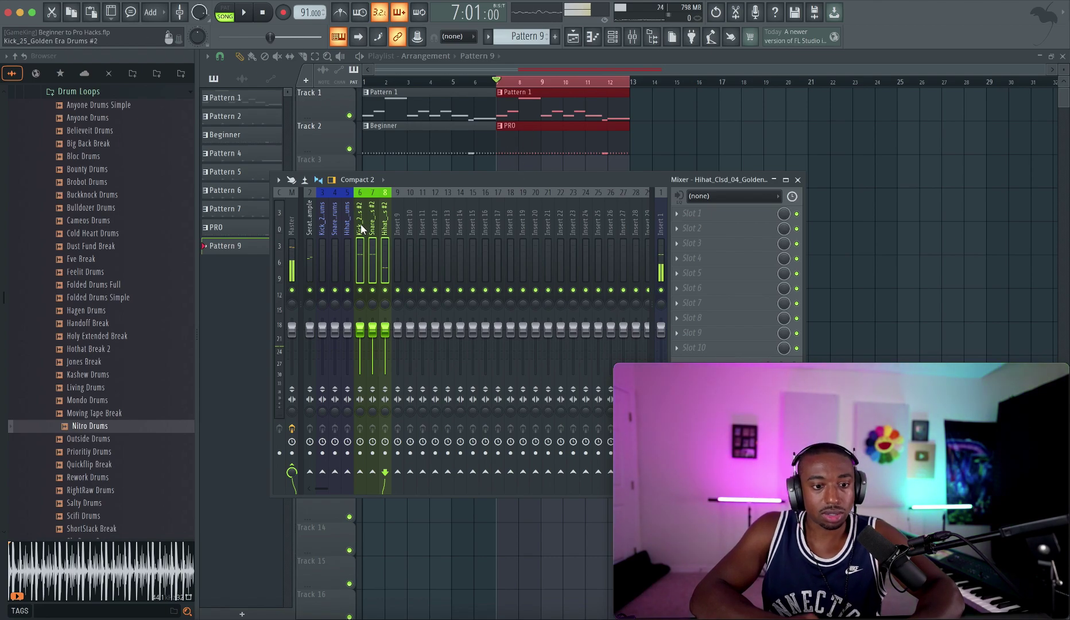
{"action": "right_click", "coordinate": [398, 472]}
{"action": "left_click", "coordinate": [413, 486]}
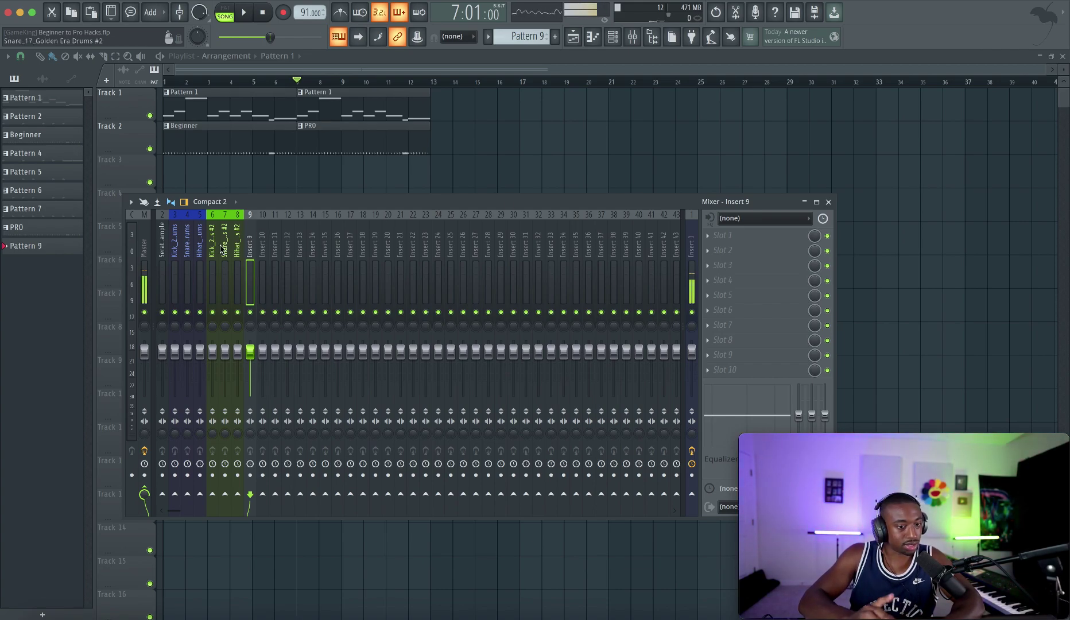
{"action": "left_click", "coordinate": [213, 248]}
{"action": "left_click", "coordinate": [239, 248]}
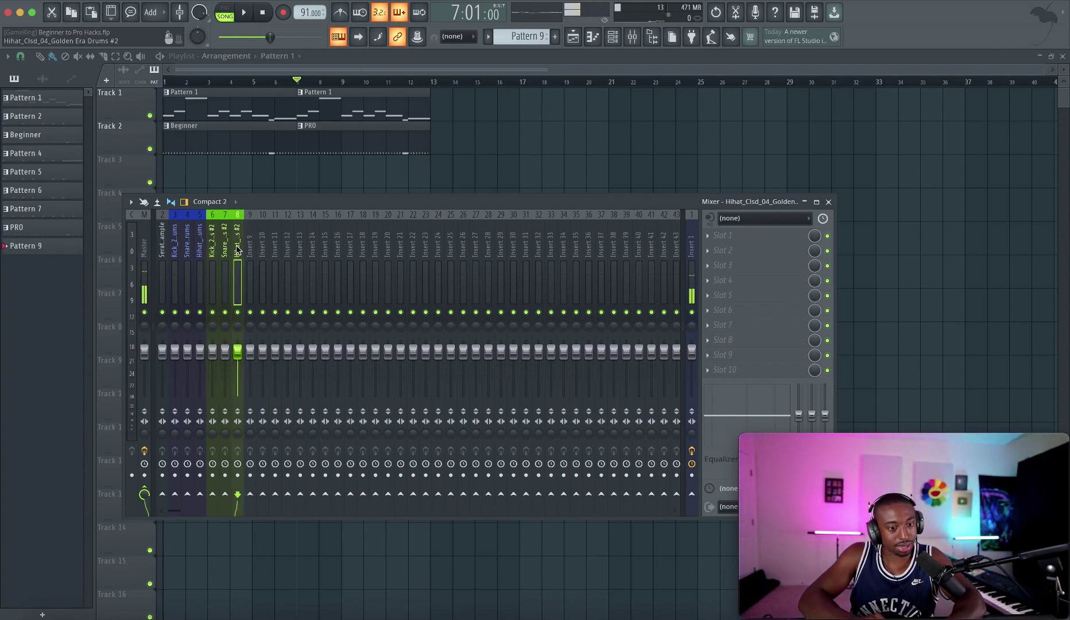
{"action": "left_click_drag", "start_coordinate": [212, 248], "coordinate": [237, 248]}
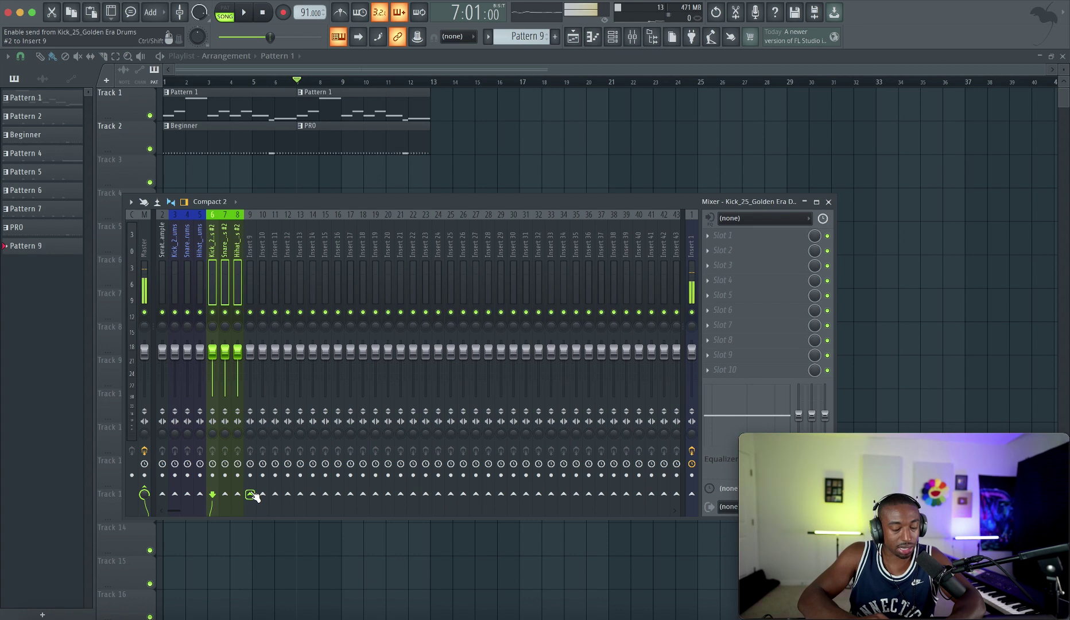
{"action": "right_click", "coordinate": [251, 494]}
{"action": "left_click", "coordinate": [268, 510]}
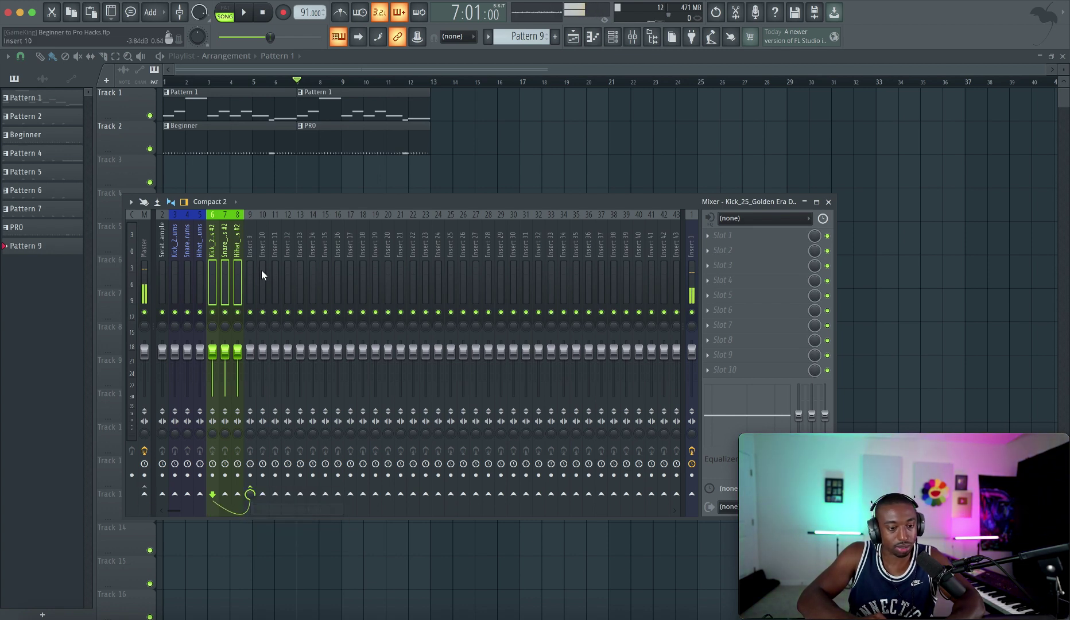
- Load StandardCLIP into the first effect slot of Insert 9 and move its window clear of the drum tracks
{"action": "left_click", "coordinate": [740, 235]}
{"action": "scroll", "coordinate": [516, 235], "scroll_direction": "right", "scroll_amount": 10}
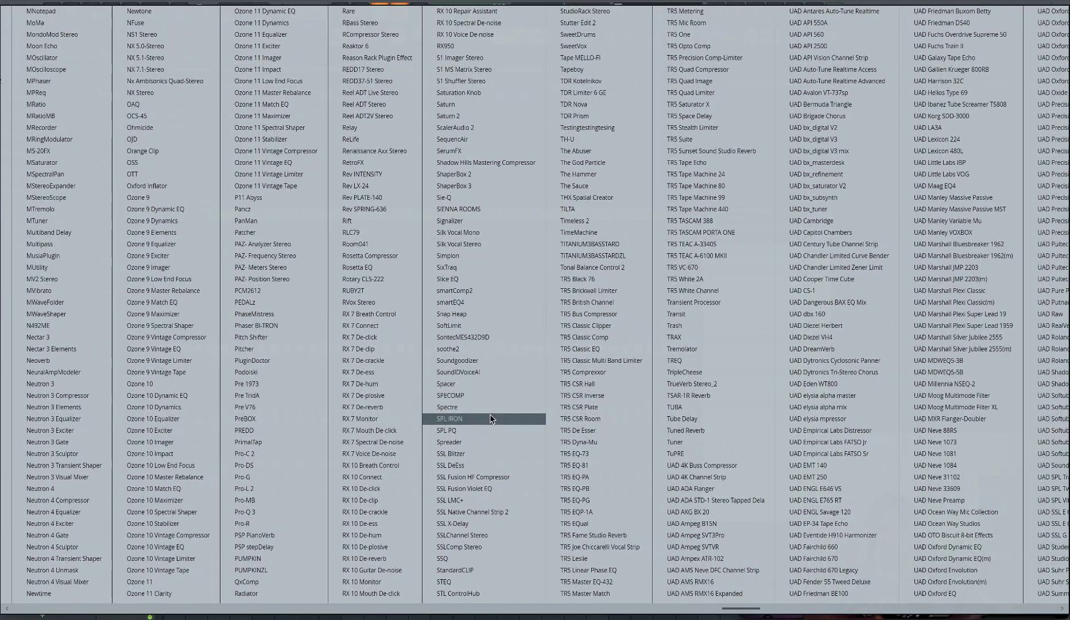
{"action": "left_click", "coordinate": [475, 571]}
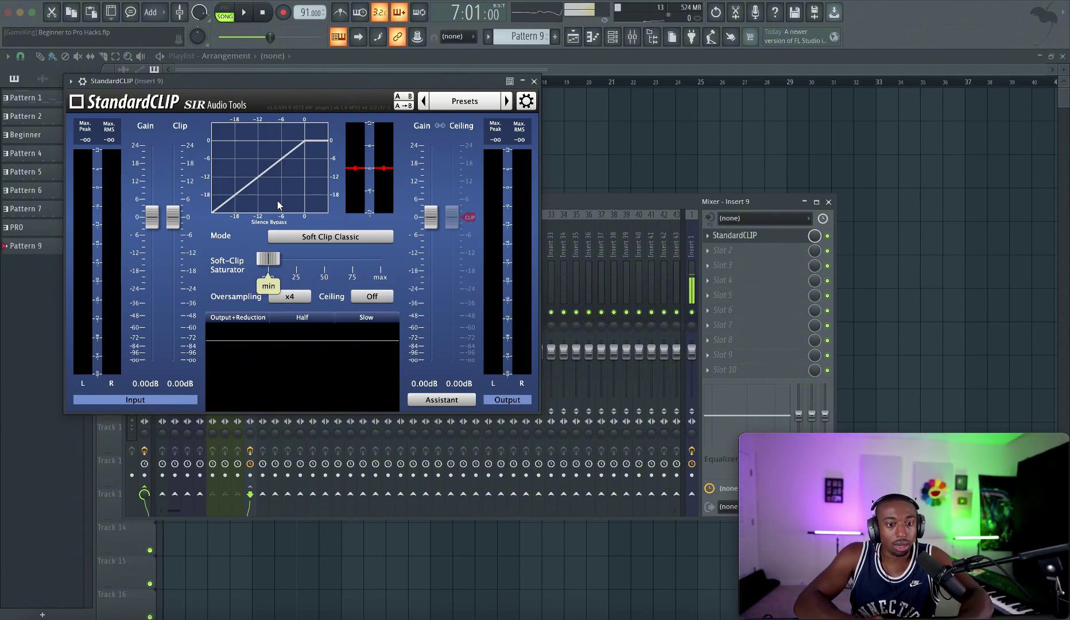
{"action": "left_click_drag", "start_coordinate": [293, 87], "coordinate": [648, 200]}
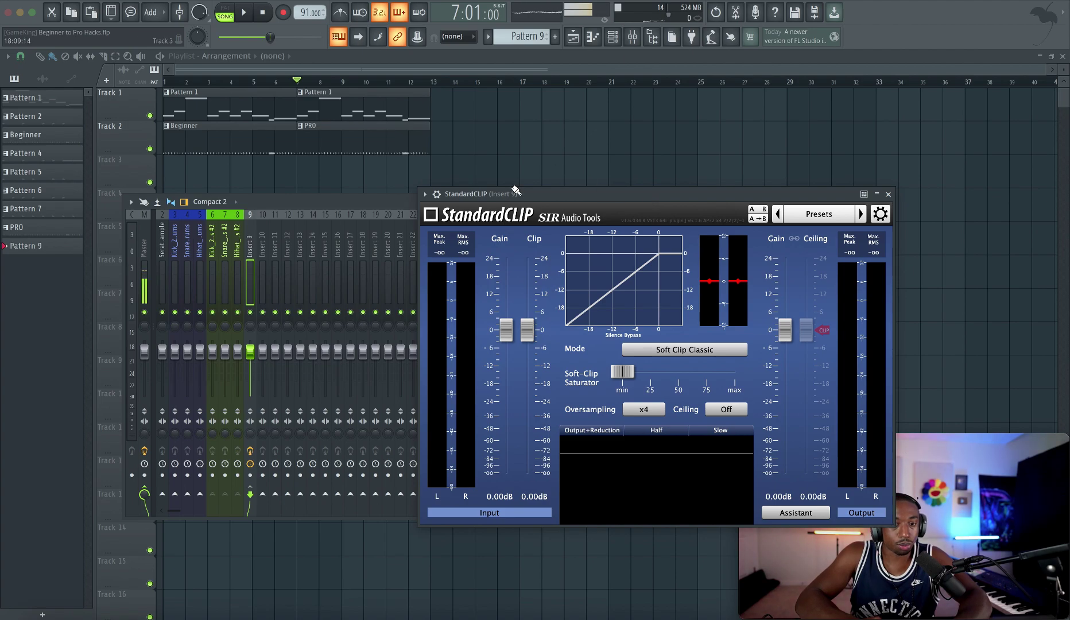
{"action": "left_click", "coordinate": [383, 204]}
- Set StandardCLIP's input clip level to -2.00 dB and its soft-clip saturator to about 76% while playing the PRO section
{"action": "key", "text": "space"}
{"action": "key", "text": "space"}
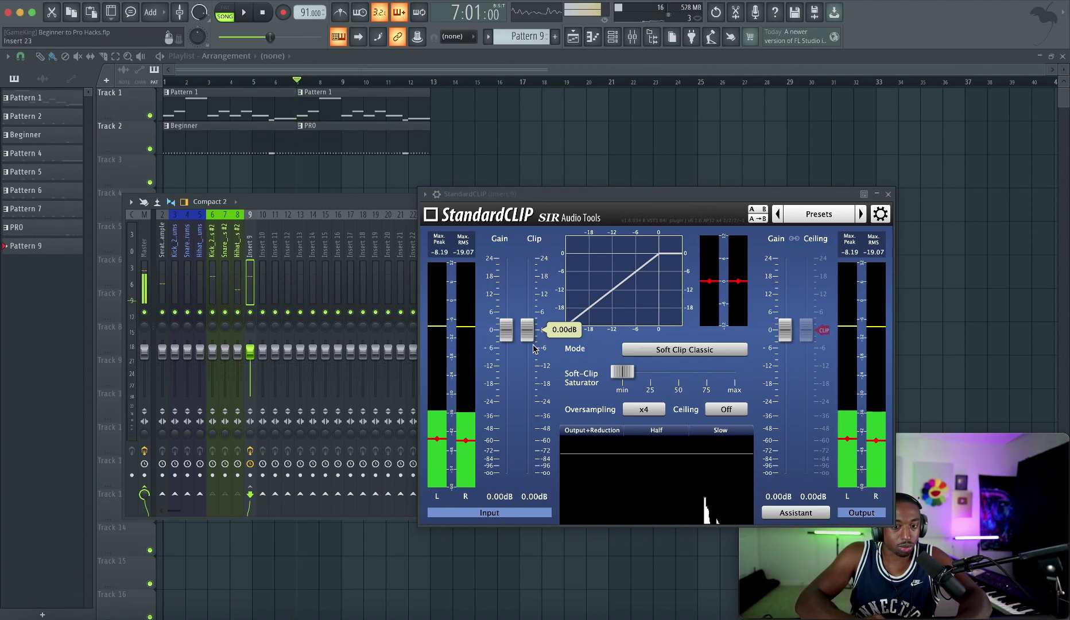
{"action": "left_click_drag", "start_coordinate": [533, 495], "coordinate": [528, 498]}
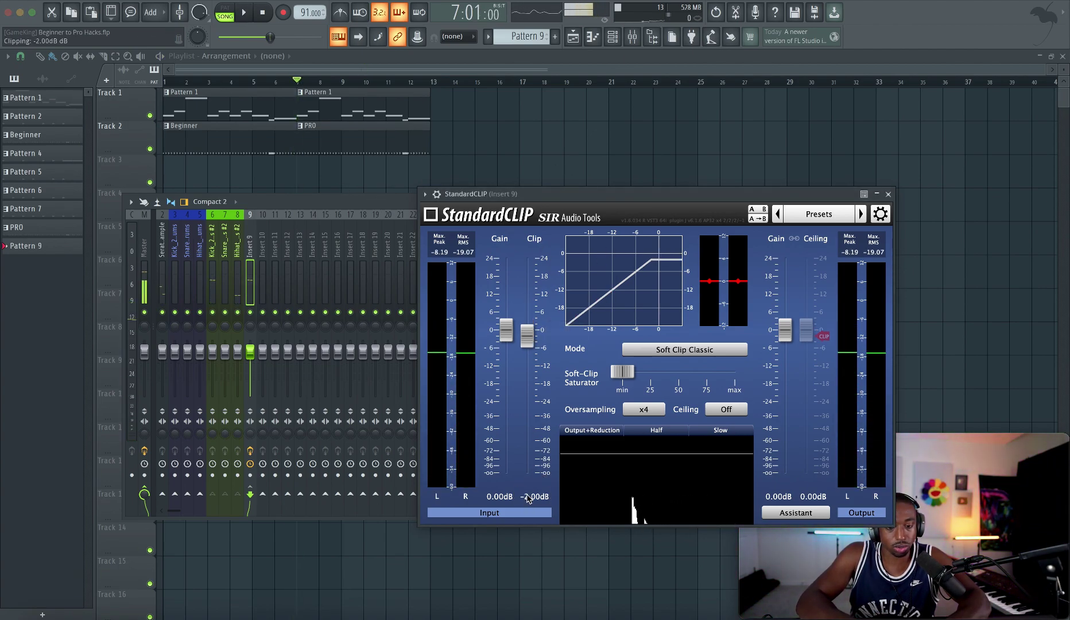
{"action": "left_click_drag", "start_coordinate": [524, 193], "coordinate": [471, 173]}
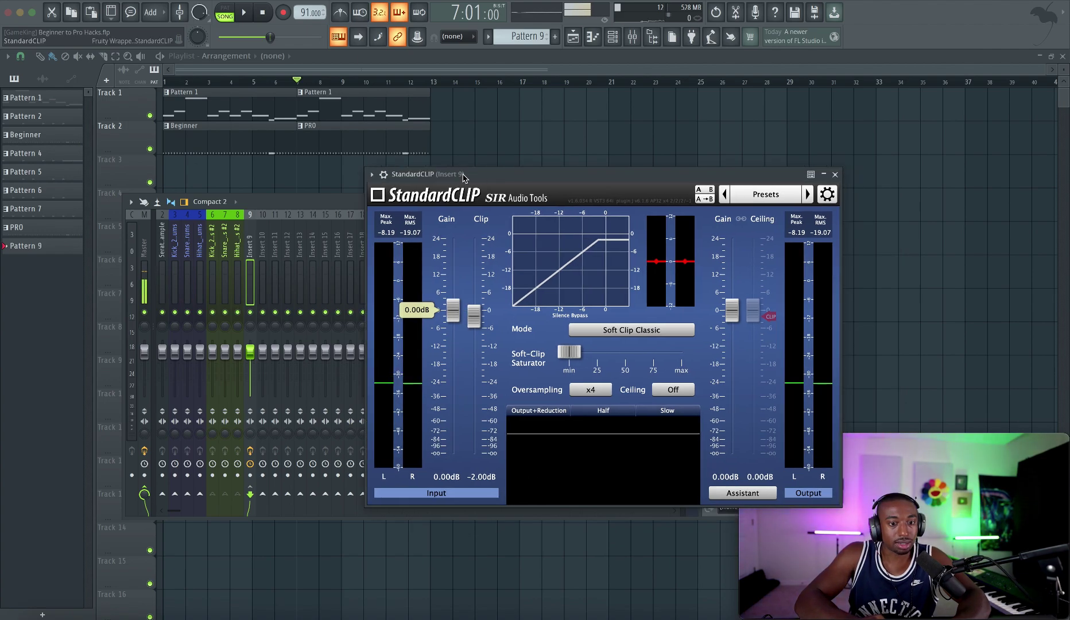
{"action": "key", "text": "space"}
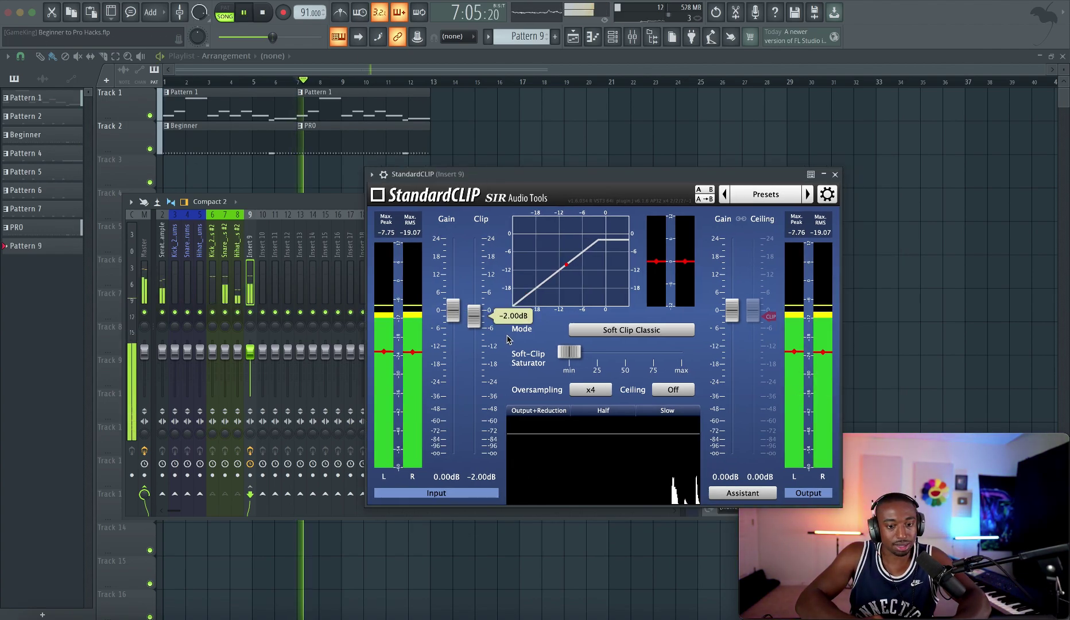
{"action": "left_click_drag", "start_coordinate": [569, 352], "coordinate": [655, 352]}
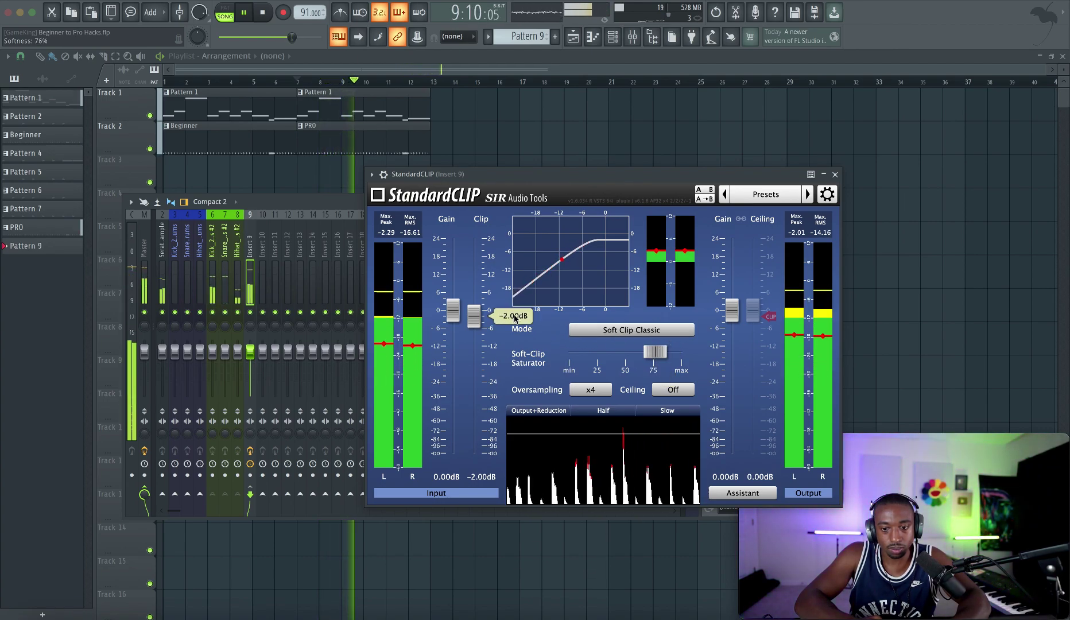
- Set StandardCLIP's input gain to 5.00 dB and output gain to -3.80 dB, close the plugin and stop playback
{"action": "left_click_drag", "start_coordinate": [453, 310], "coordinate": [458, 307]}
{"action": "left_click_drag", "start_coordinate": [732, 313], "coordinate": [739, 325]}
{"action": "mouse_move", "coordinate": [454, 303]}
{"action": "left_mouse_down"}
{"action": "mouse_move", "coordinate": [455, 284]}
{"action": "mouse_move", "coordinate": [453, 295]}
{"action": "left_mouse_up"}
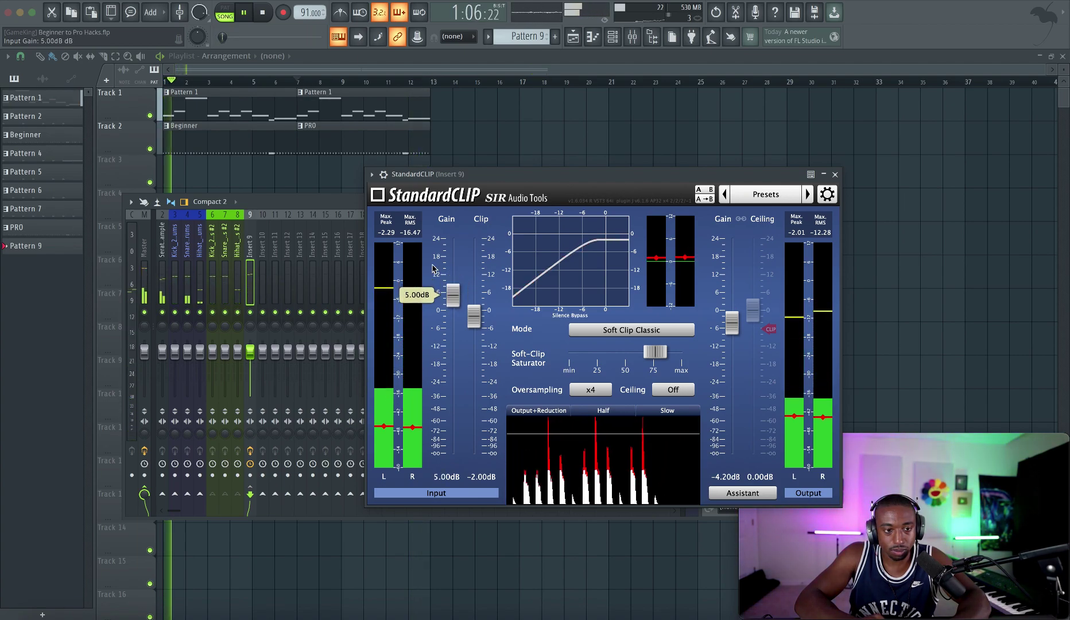
{"action": "left_click", "coordinate": [347, 114]}
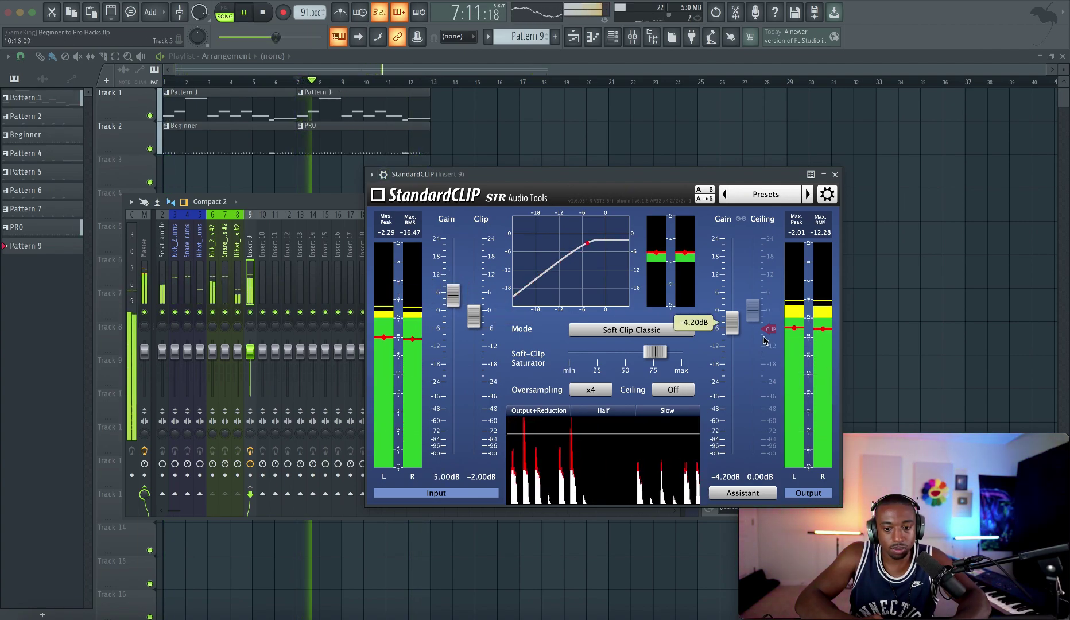
{"action": "scroll", "coordinate": [740, 330], "scroll_direction": "up", "scroll_amount": 2}
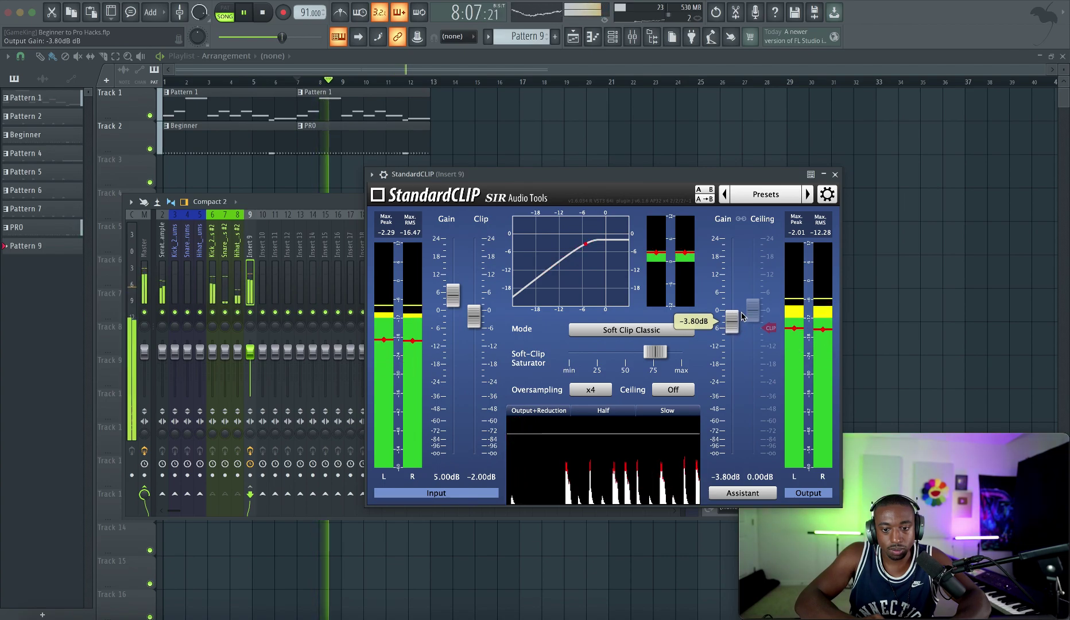
{"action": "left_click", "coordinate": [835, 174]}
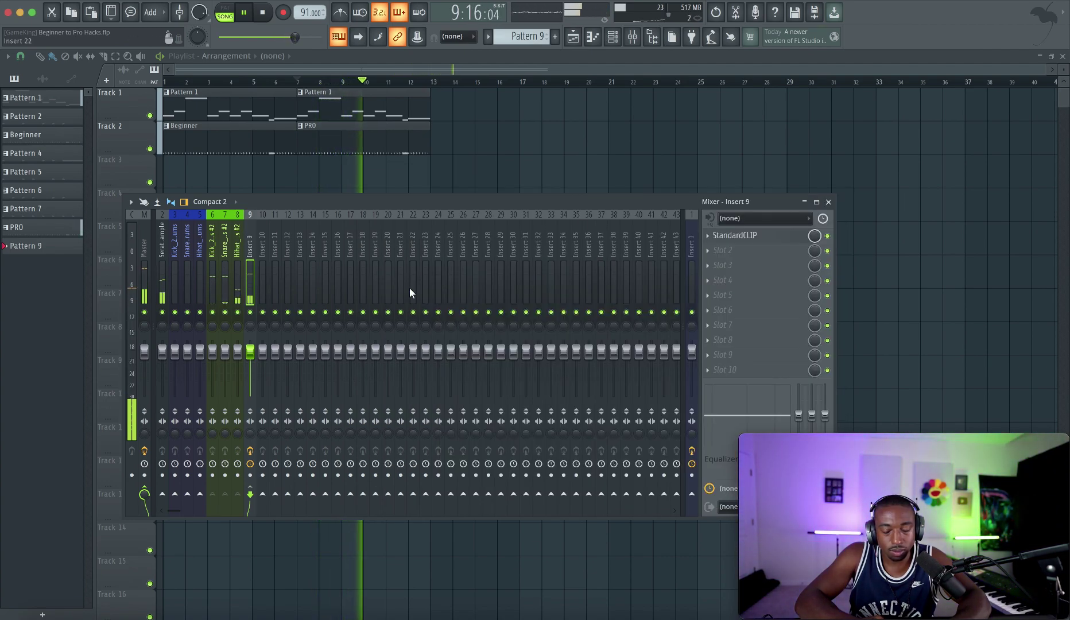
{"action": "key", "text": "space"}
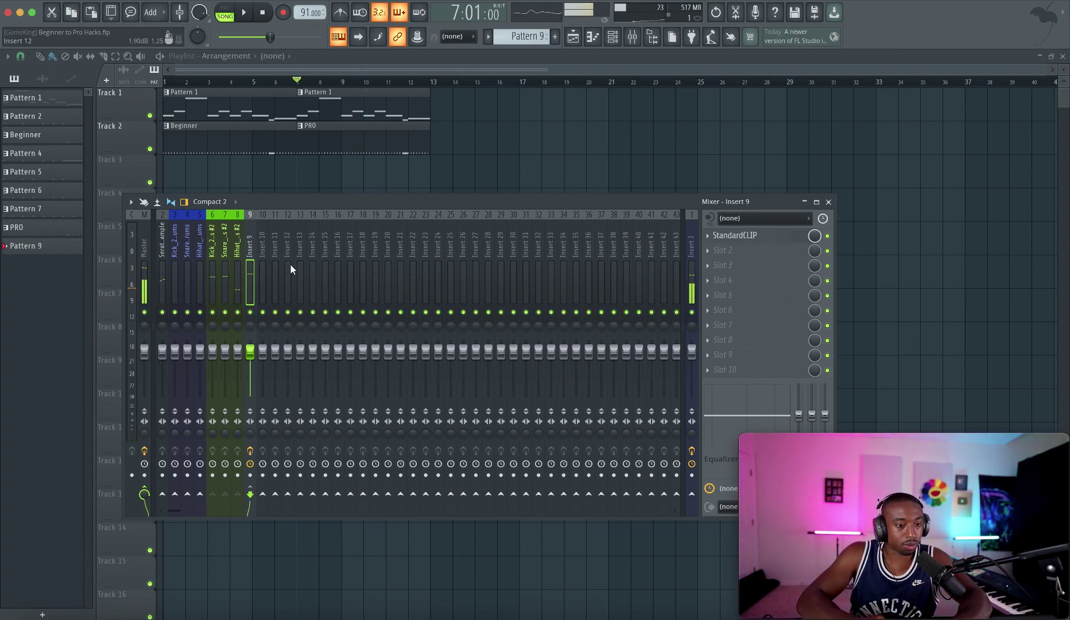
- Play the PRO section and load FabFilter Pro-Q 3 into the first effect slot of the Serato Sample mixer track
{"action": "left_click", "coordinate": [162, 257]}
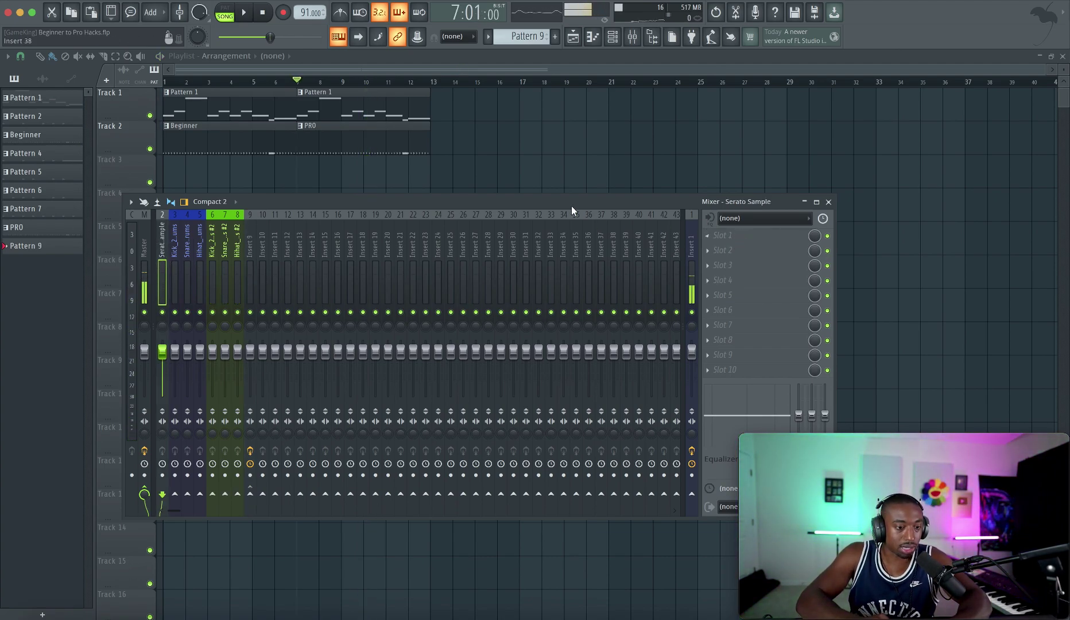
{"action": "key", "text": "space"}
{"action": "key", "text": "space"}
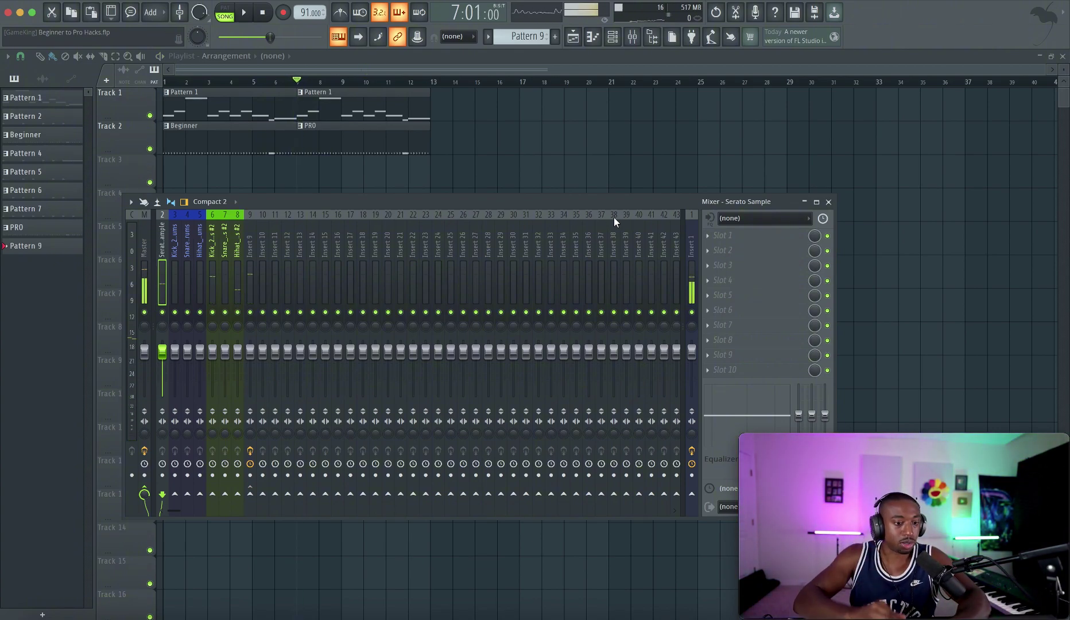
{"action": "key", "text": "space"}
{"action": "key", "text": "space"}
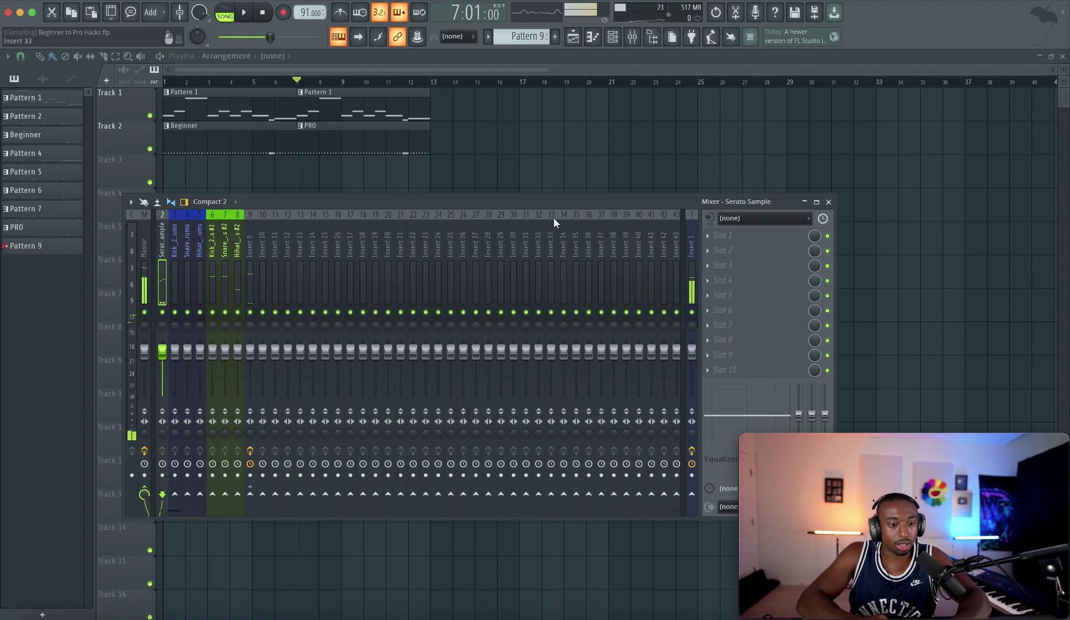
{"action": "key", "text": "space"}
{"action": "left_click", "coordinate": [719, 240]}
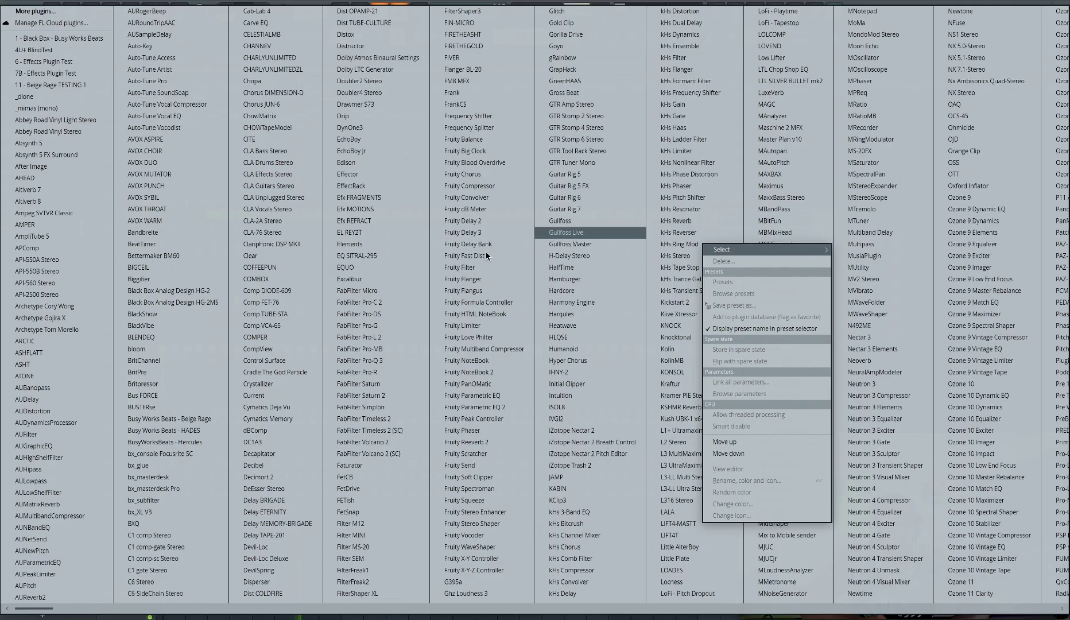
{"action": "left_click", "coordinate": [360, 360]}
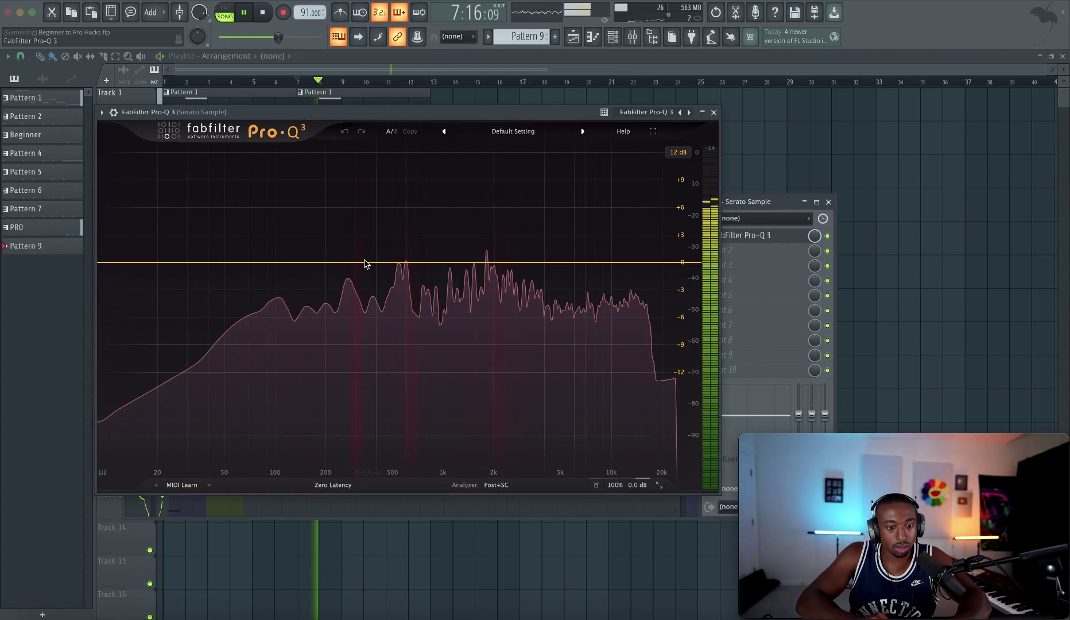
- Add a bell band at about 340 Hz in Pro-Q 3 and set its stereo placement to Side
{"action": "left_click", "coordinate": [365, 263]}
{"action": "left_click", "coordinate": [467, 430]}
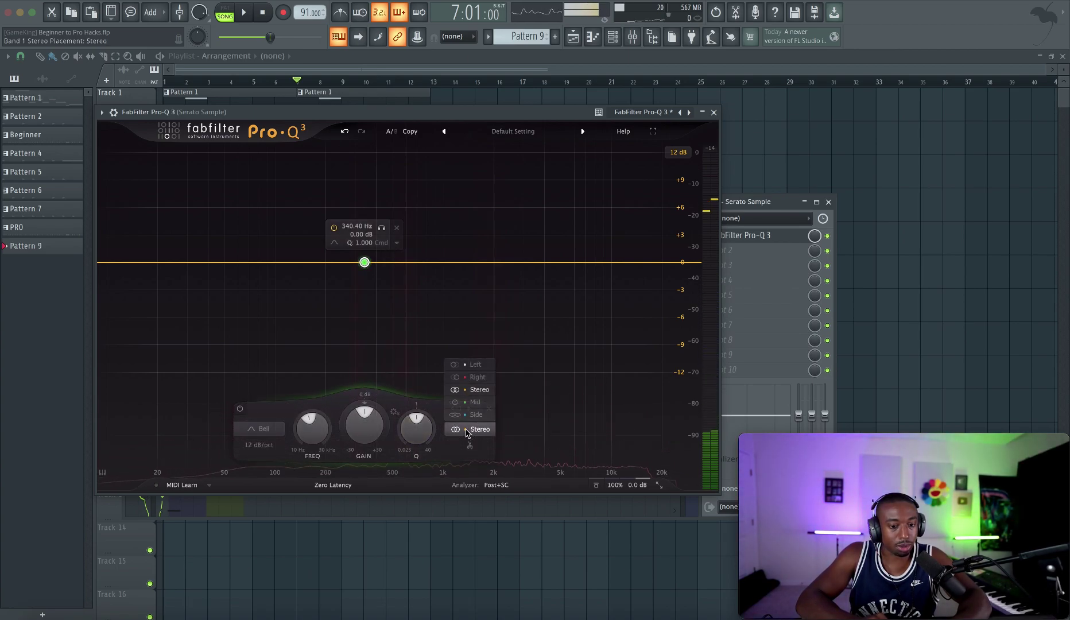
{"action": "left_click", "coordinate": [469, 415]}
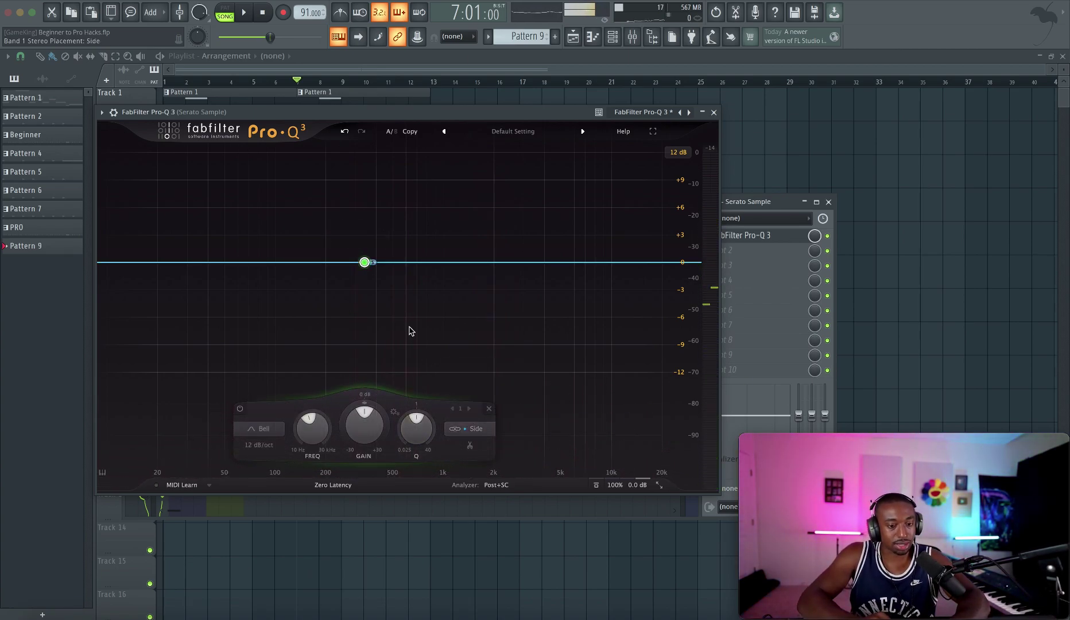
- During playback, move the side band to about 240 Hz and set its gain to about +3.7 dB
{"action": "key", "text": "space"}
{"action": "mouse_move", "coordinate": [364, 215]}
{"action": "left_mouse_down"}
{"action": "mouse_move", "coordinate": [229, 200]}
{"action": "mouse_move", "coordinate": [624, 193]}
{"action": "mouse_move", "coordinate": [344, 210]}
{"action": "mouse_move", "coordinate": [354, 211]}
{"action": "left_mouse_up"}
{"action": "left_click_drag", "start_coordinate": [342, 411], "coordinate": [347, 253]}
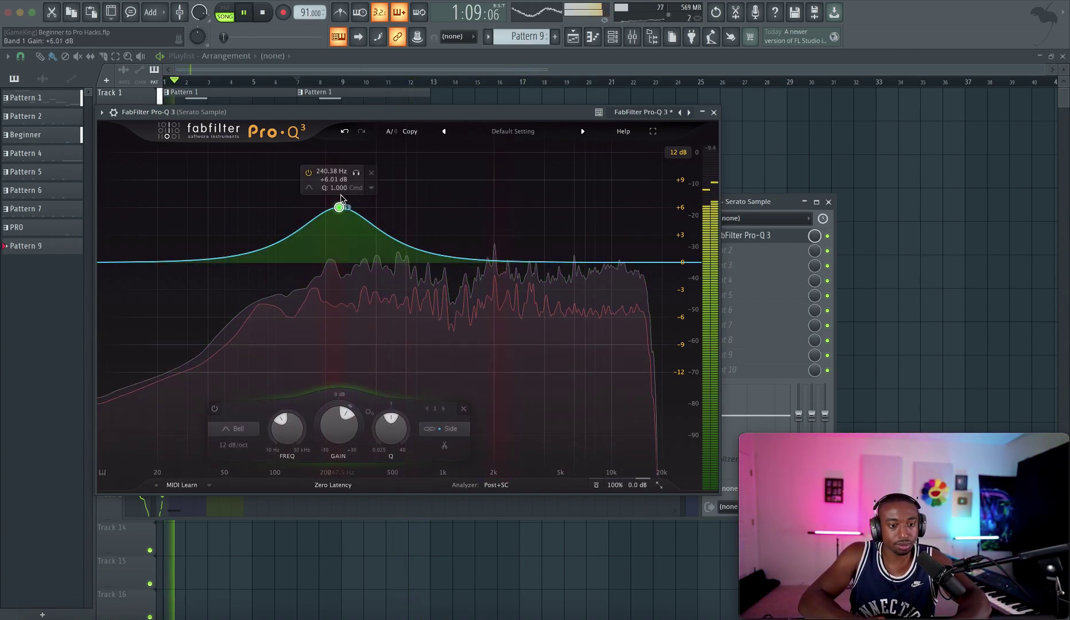
{"action": "mouse_move", "coordinate": [340, 429]}
{"action": "left_mouse_down"}
{"action": "mouse_move", "coordinate": [338, 410]}
{"action": "mouse_move", "coordinate": [339, 421]}
{"action": "left_mouse_up"}
{"action": "key", "text": "space"}
{"action": "key", "text": "space"}
{"action": "scroll", "coordinate": [338, 421], "scroll_direction": "up", "scroll_amount": 4}
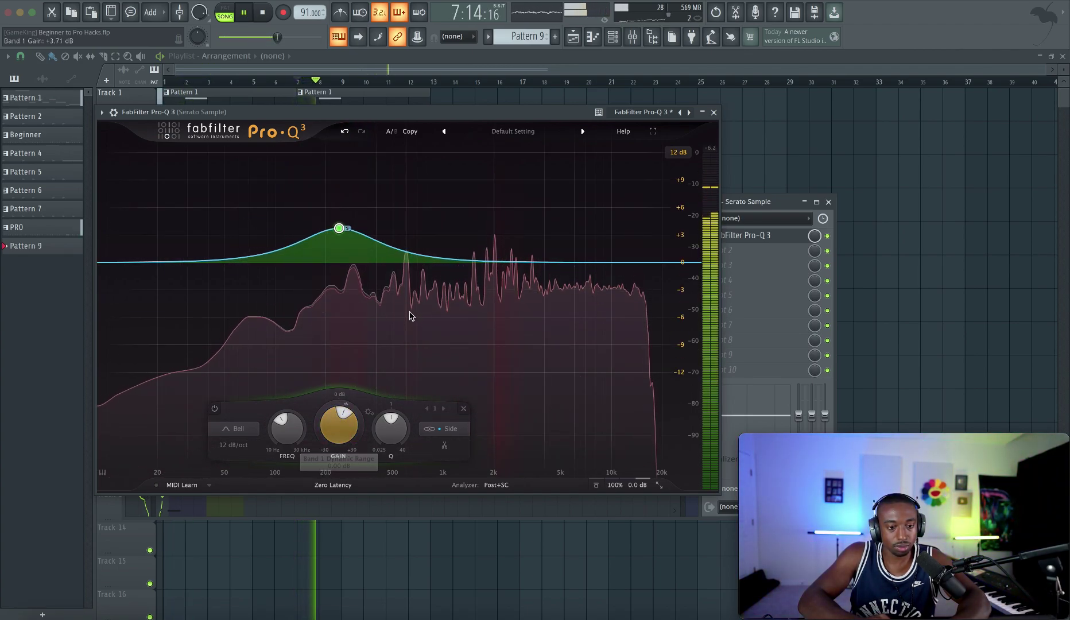
{"action": "key", "text": "space"}
- Compare the sample with Pro-Q 3 bypassed and enabled during playback, toggling Insert 1's mute and moving the plugin window aside
{"action": "left_click", "coordinate": [828, 236]}
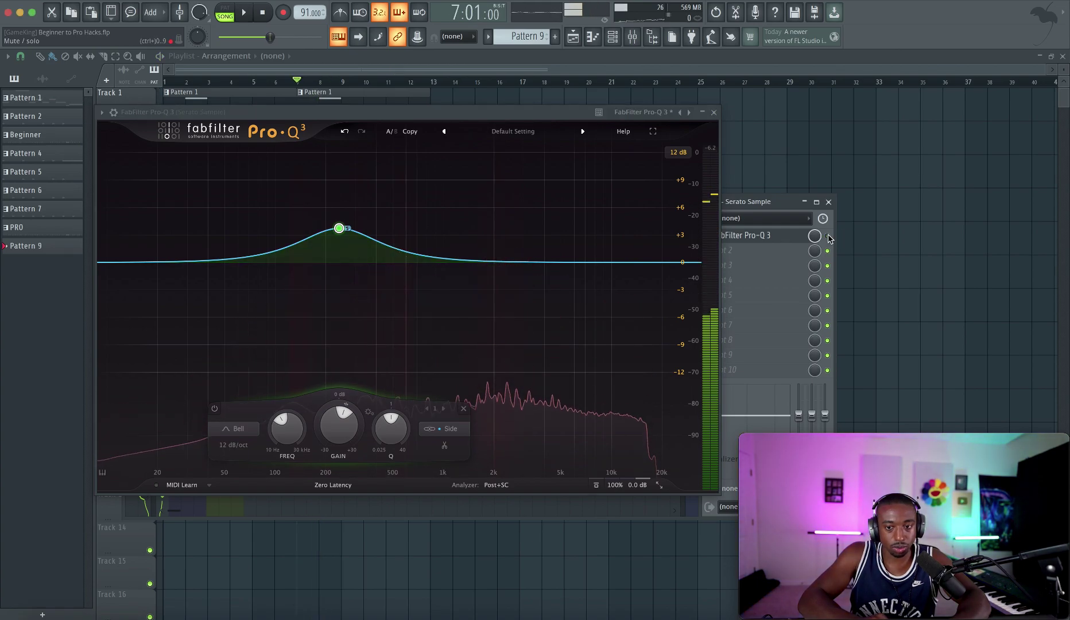
{"action": "key", "text": "space"}
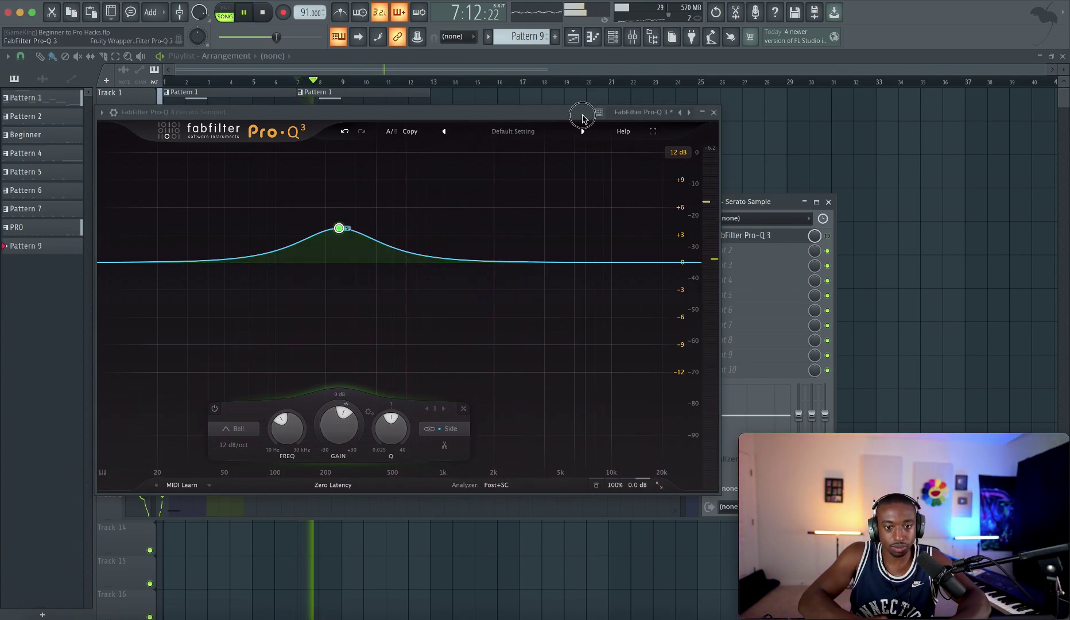
{"action": "left_click_drag", "start_coordinate": [582, 118], "coordinate": [441, 118]}
{"action": "left_click", "coordinate": [692, 311]}
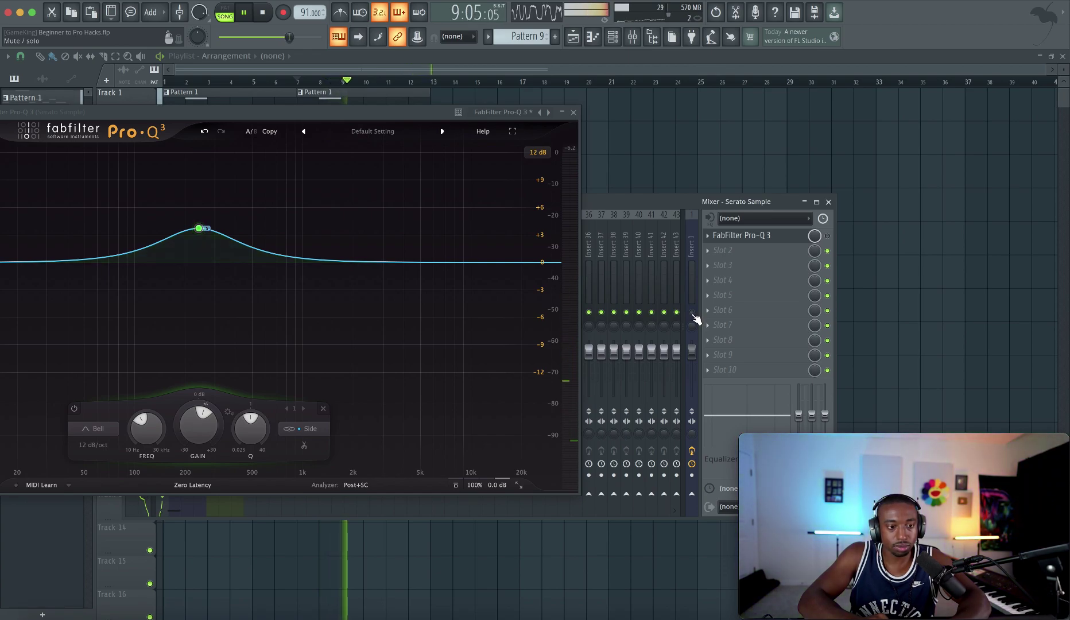
{"action": "left_click", "coordinate": [828, 236]}
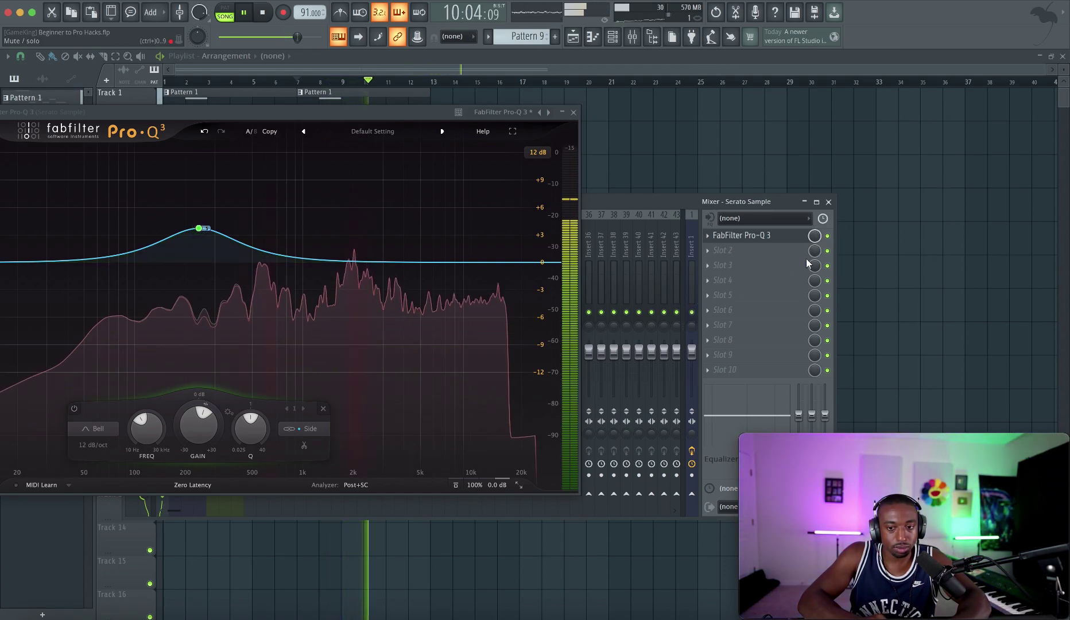
{"action": "left_click", "coordinate": [692, 312]}
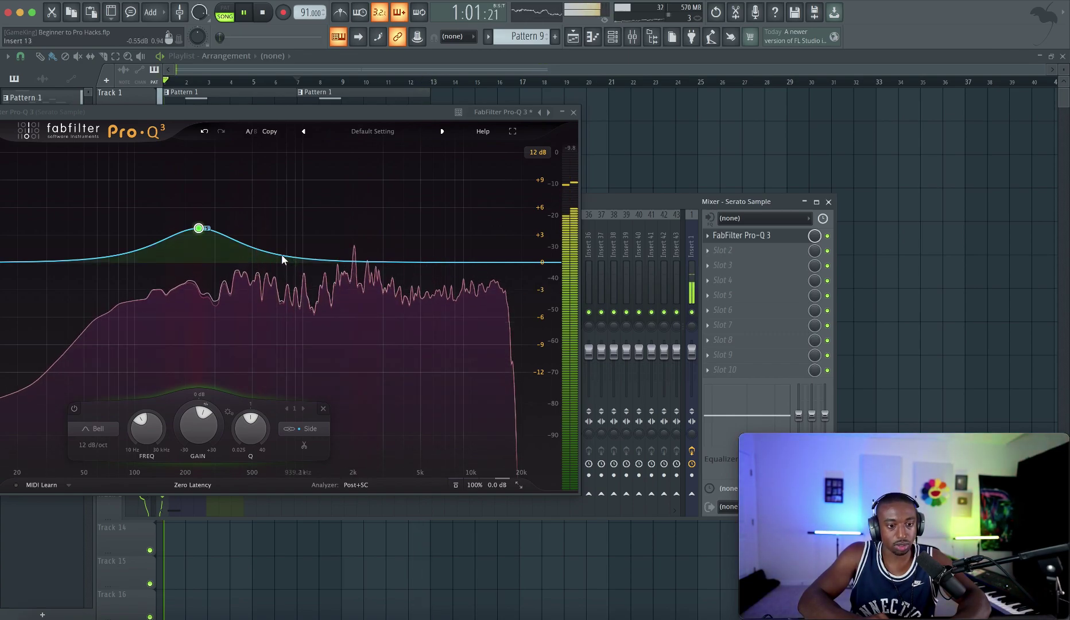
- Add a second side band in Pro-Q 3 at about 4.2 kHz with about +2.5 dB gain, and mute Insert 1
{"action": "left_click", "coordinate": [332, 263]}
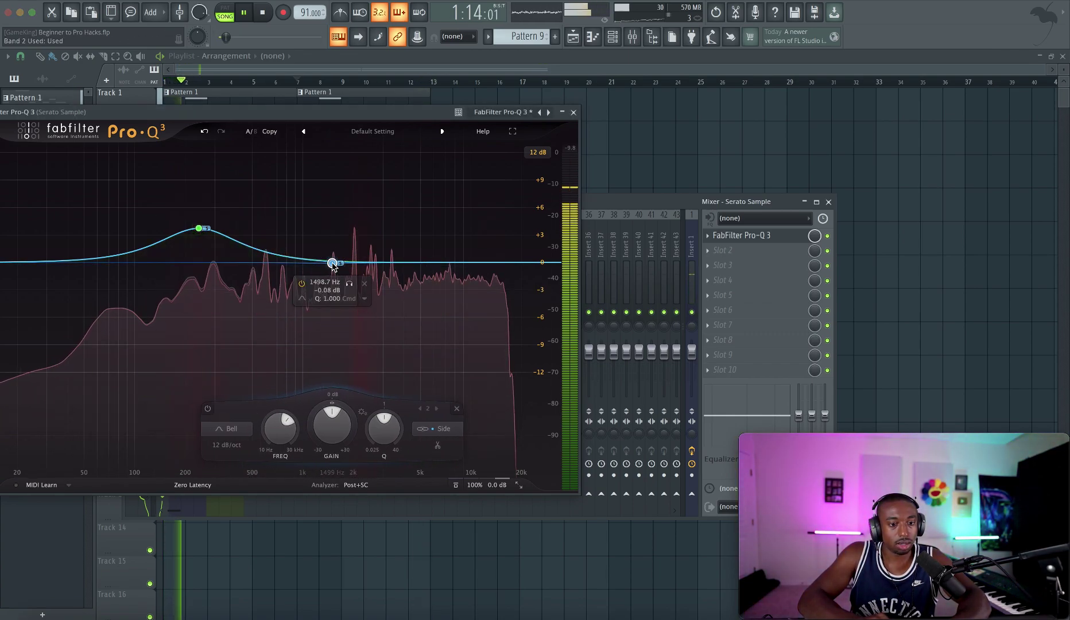
{"action": "left_click_drag", "start_coordinate": [332, 263], "coordinate": [407, 239]}
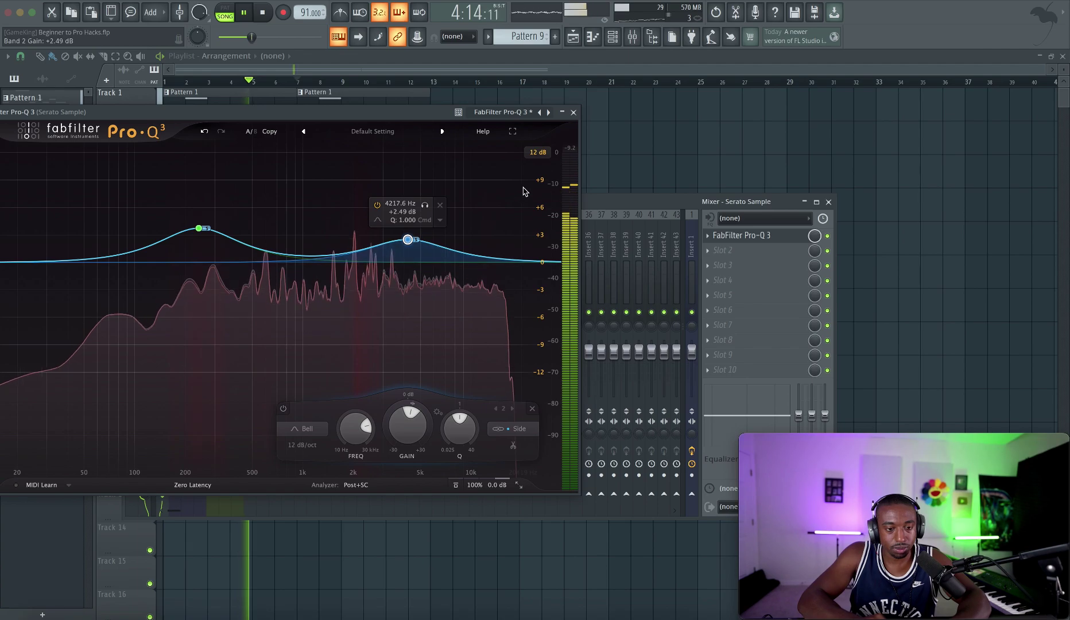
{"action": "left_click", "coordinate": [693, 313]}
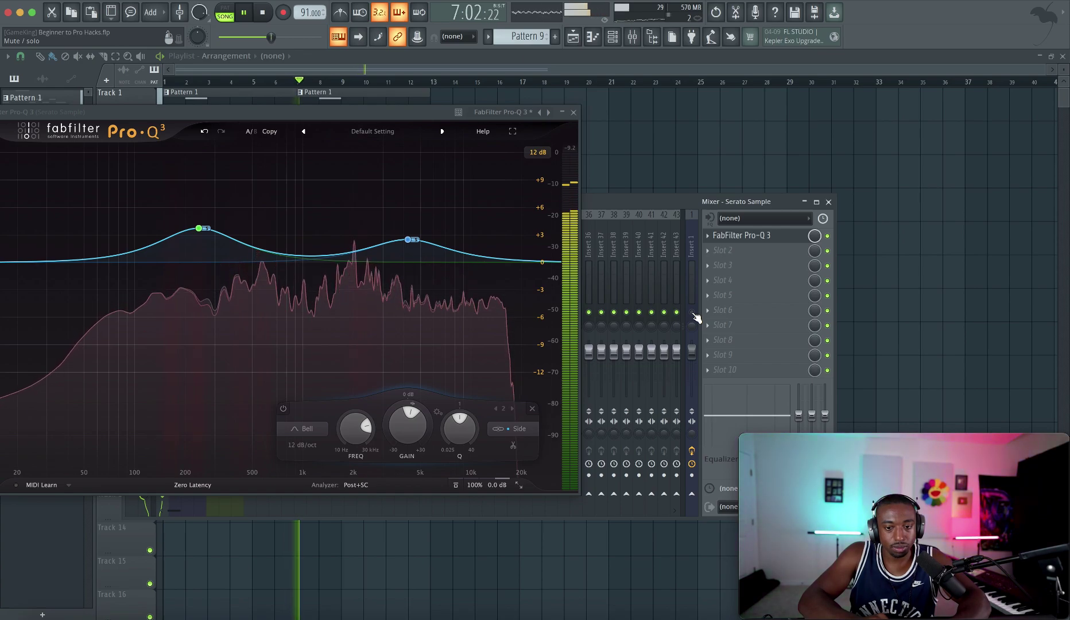
- Unmute Insert 1, stop playback, and add a Pro-Q 3 bell band at about 64 Hz with about +0.6 dB gain and Mid stereo placement
{"action": "left_click", "coordinate": [693, 313]}
{"action": "key", "text": "space"}
{"action": "left_click", "coordinate": [101, 256]}
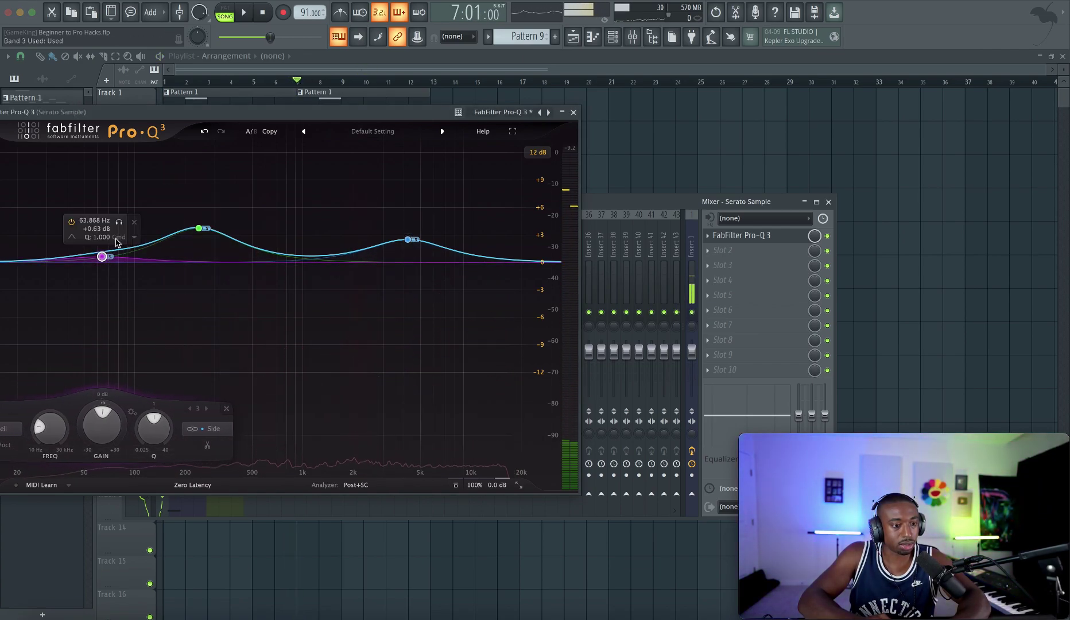
{"action": "left_click", "coordinate": [210, 403]}
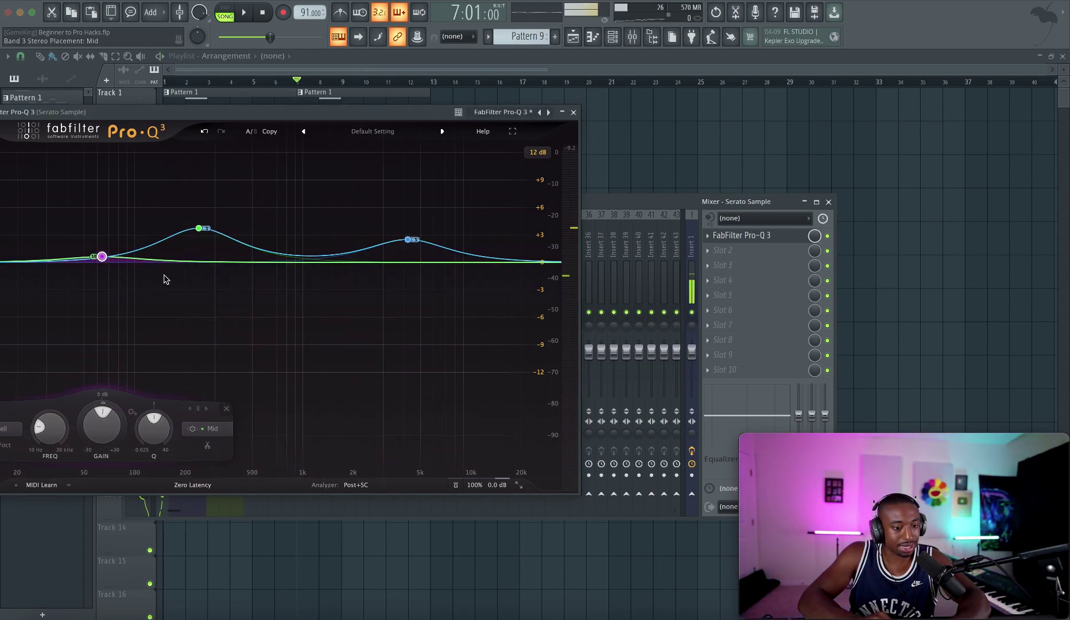
- During playback, move the Mid band to about 630 Hz and close Pro-Q 3
{"action": "key", "text": "space"}
{"action": "left_click_drag", "start_coordinate": [120, 223], "coordinate": [262, 236]}
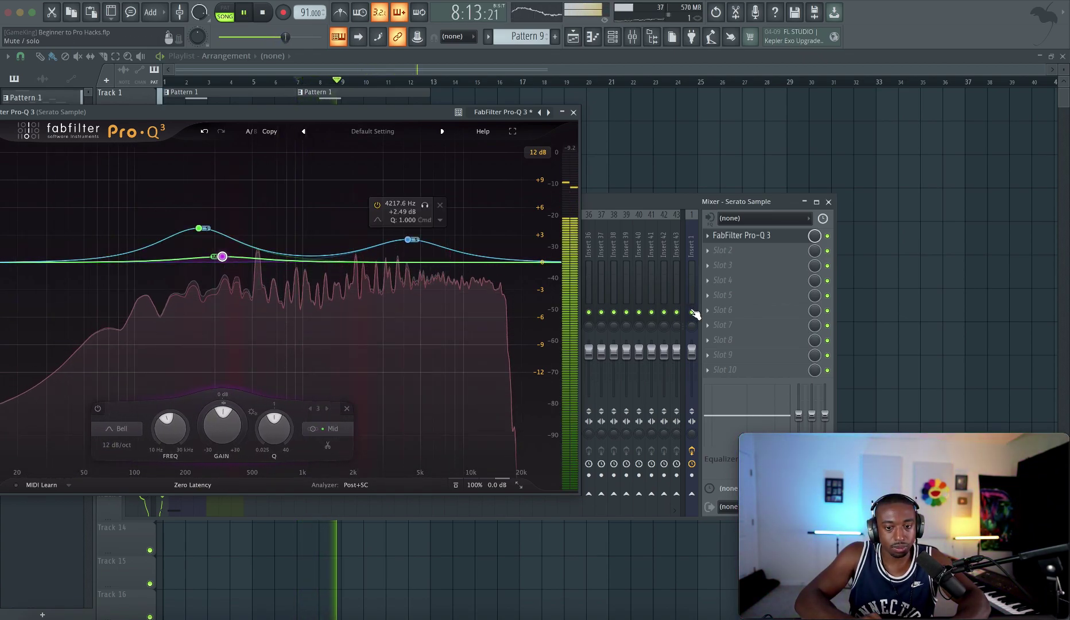
{"action": "left_click_drag", "start_coordinate": [243, 228], "coordinate": [285, 280]}
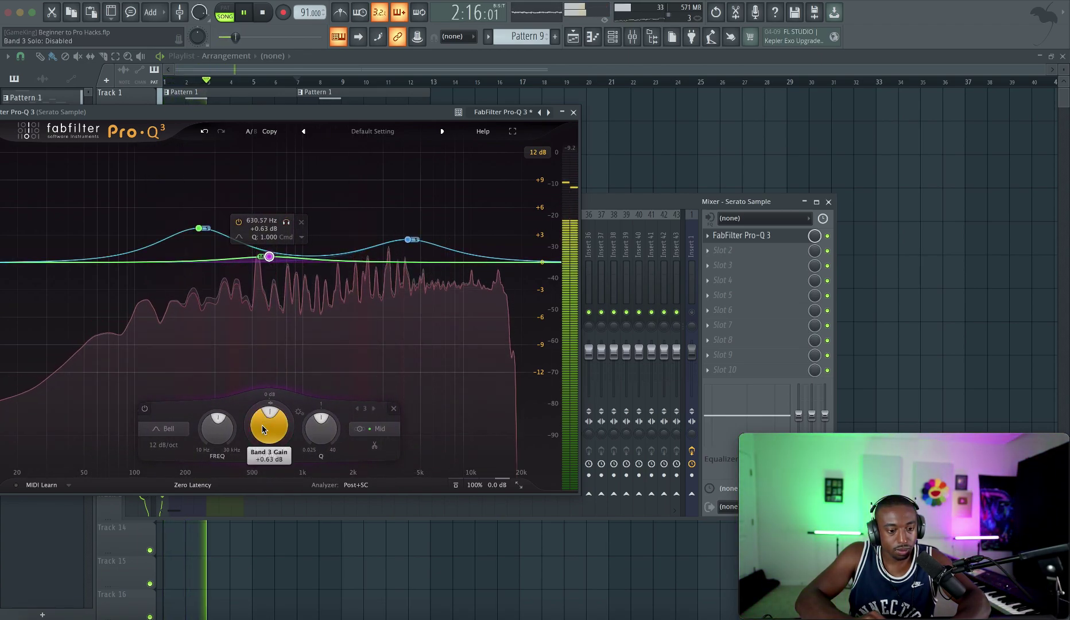
{"action": "left_click", "coordinate": [572, 113]}
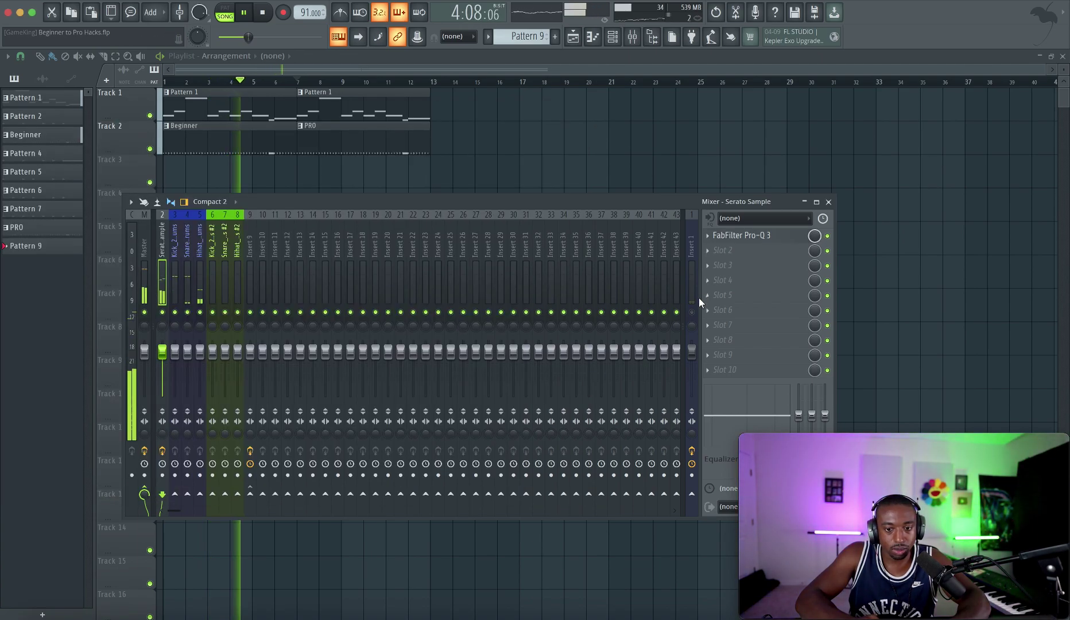
- Play the arrangement, move the mixer clear of the playlist clips, check Insert 9's StandardCLIP slot, and close the mixer
{"action": "key", "text": "space"}
{"action": "key", "text": "space"}
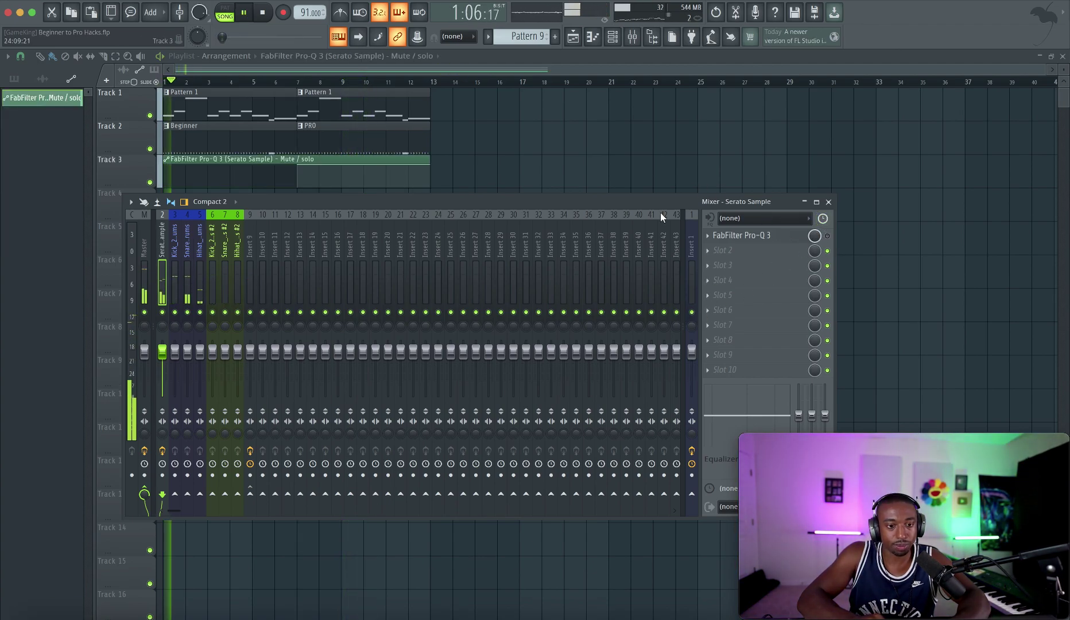
{"action": "left_click_drag", "start_coordinate": [643, 205], "coordinate": [638, 265]}
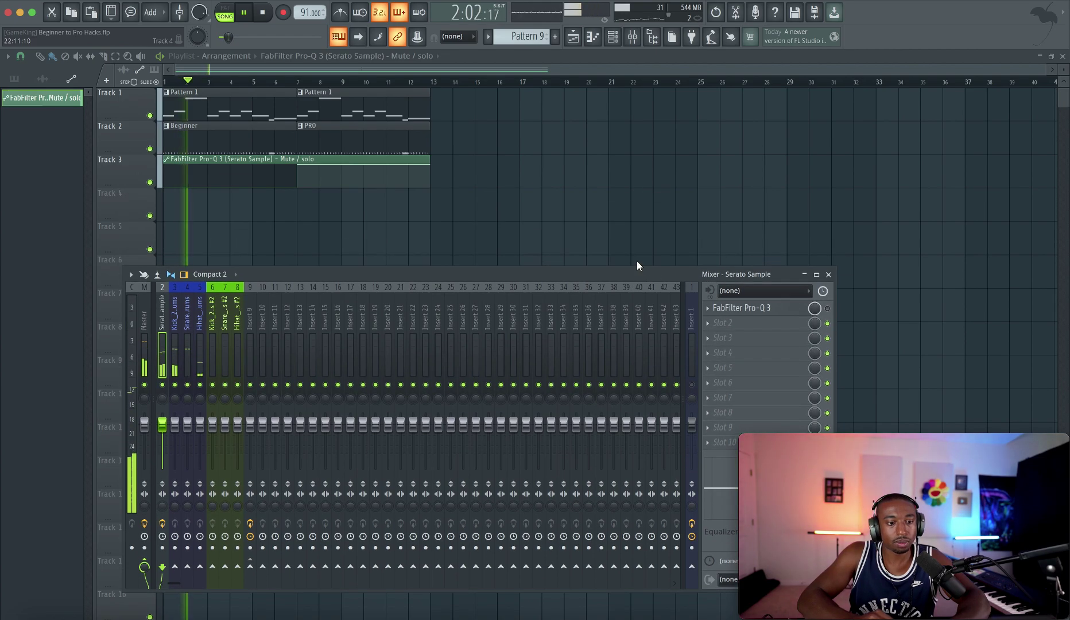
{"action": "left_click", "coordinate": [249, 337]}
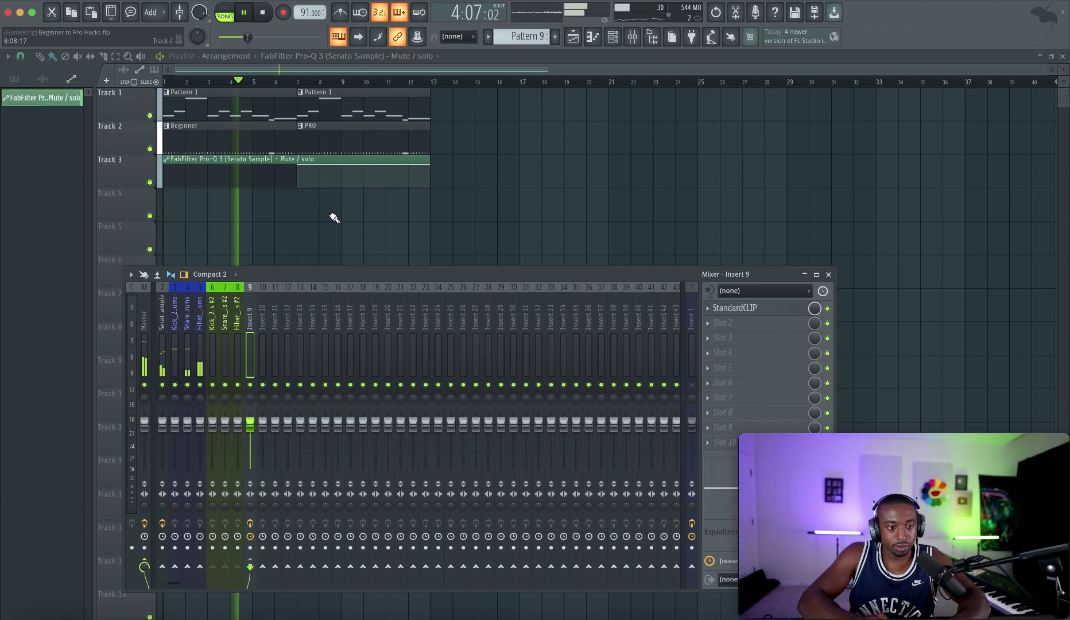
{"action": "left_click", "coordinate": [827, 273]}
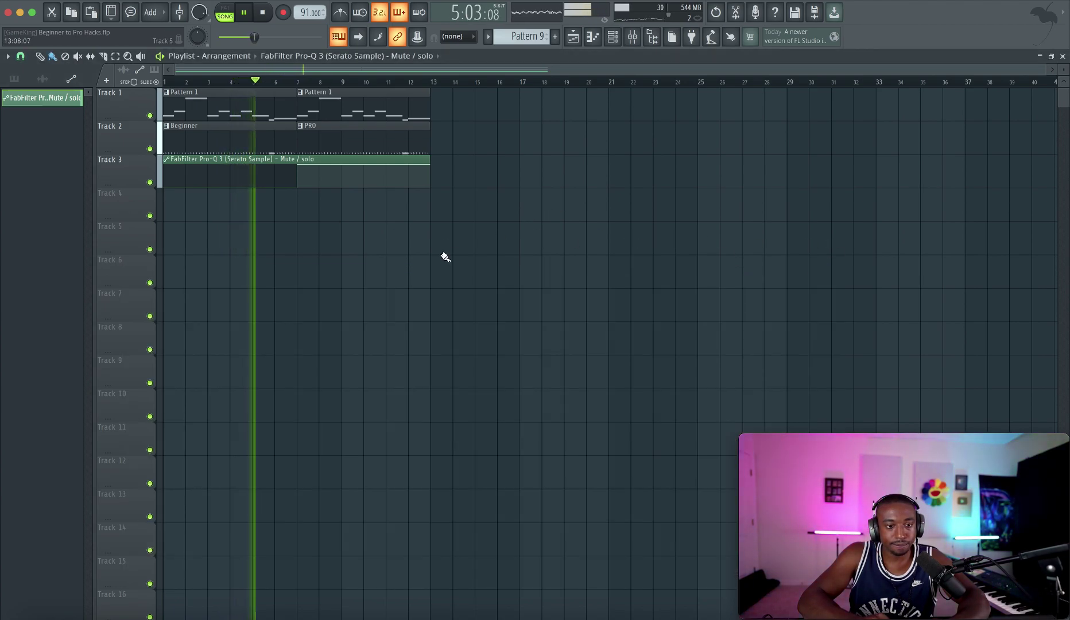
- Zoom the playlist in on the first twelve bars and enlarge the track heights to view the Beginner and PRO sections
{"action": "scroll", "coordinate": [443, 256], "scroll_direction": "up", "scroll_amount": 3}
{"action": "scroll", "coordinate": [446, 257], "scroll_direction": "left", "scroll_amount": 5}
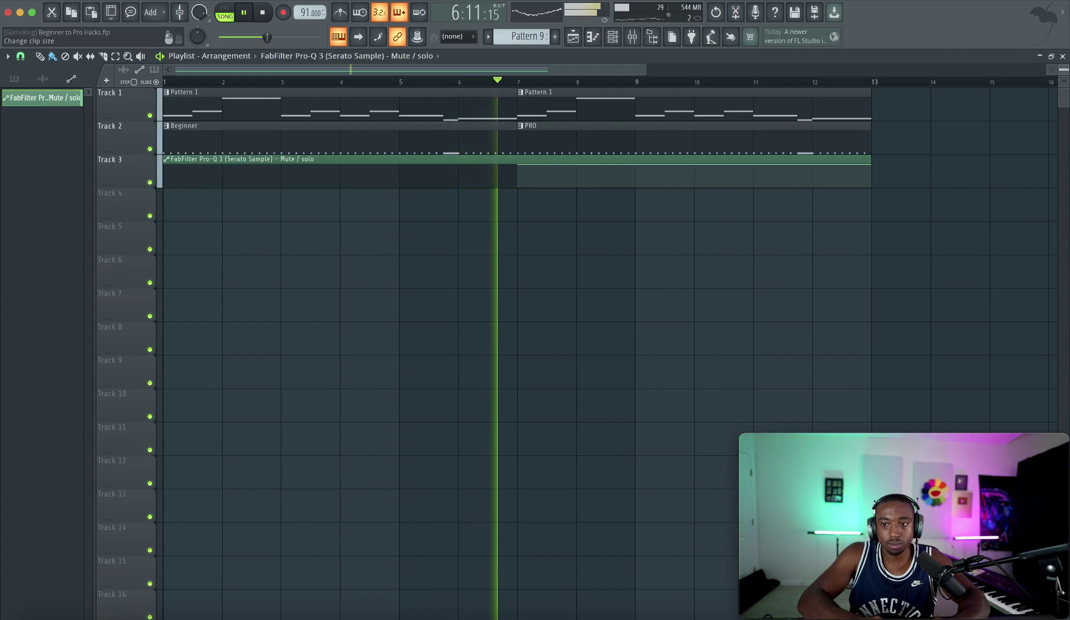
{"action": "left_click_drag", "start_coordinate": [140, 186], "coordinate": [140, 267]}
{"action": "left_click_drag", "start_coordinate": [1063, 69], "coordinate": [1064, 62]}
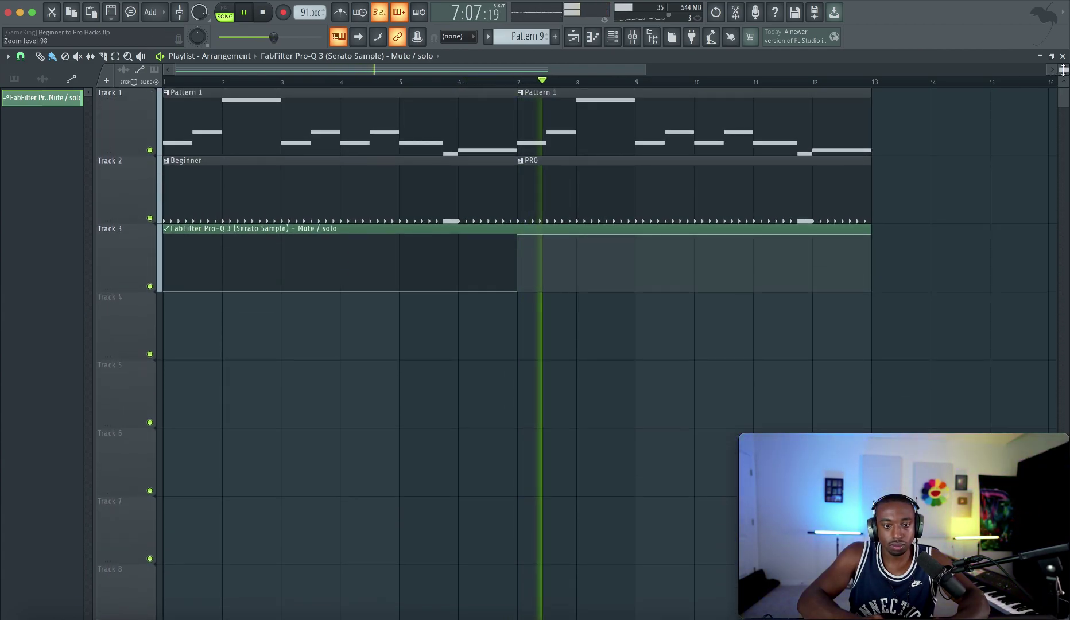
{"action": "left_click", "coordinate": [619, 45]}
{"action": "left_click", "coordinate": [619, 45]}
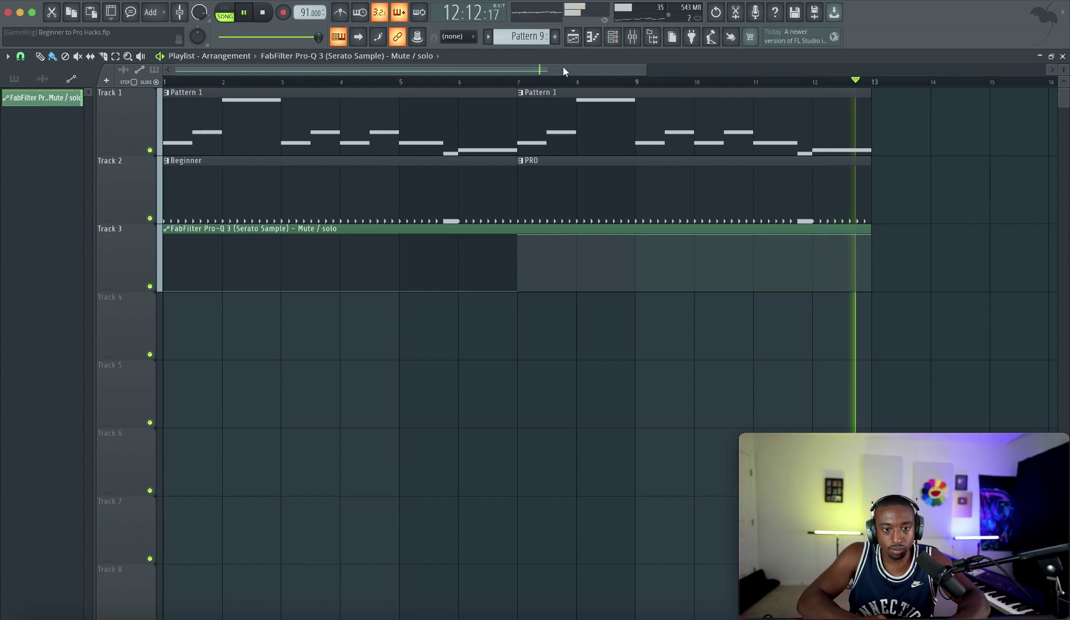
- Show all channels in the channel rack, inspect the second hi-hat's timing and swing settings, and close both windows
{"action": "left_click", "coordinate": [613, 37]}
{"action": "left_click", "coordinate": [156, 106]}
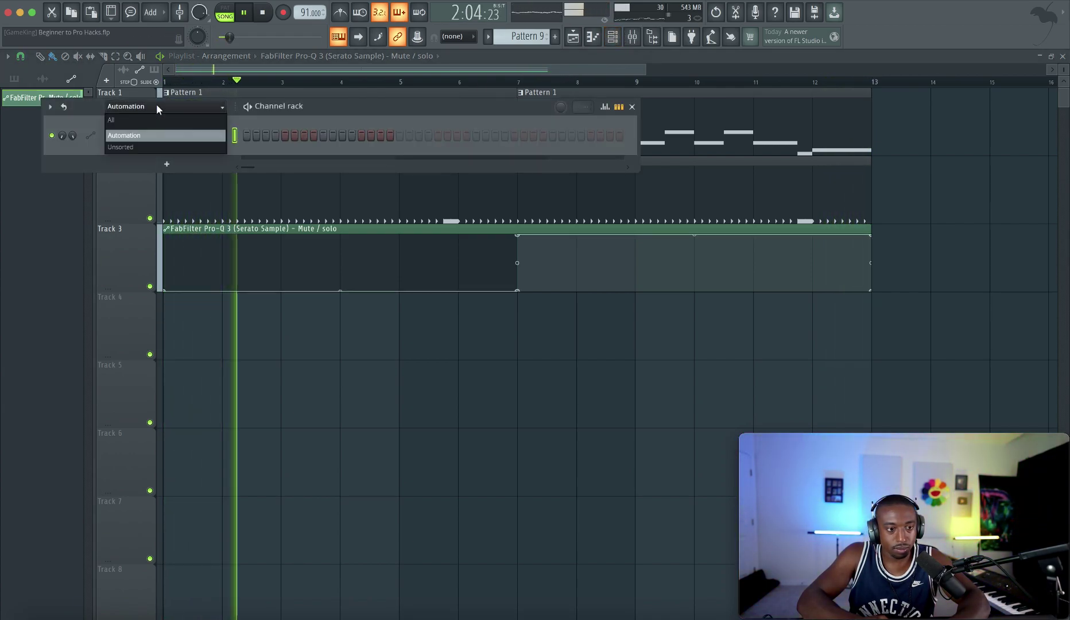
{"action": "left_click", "coordinate": [132, 117]}
{"action": "left_click", "coordinate": [191, 242]}
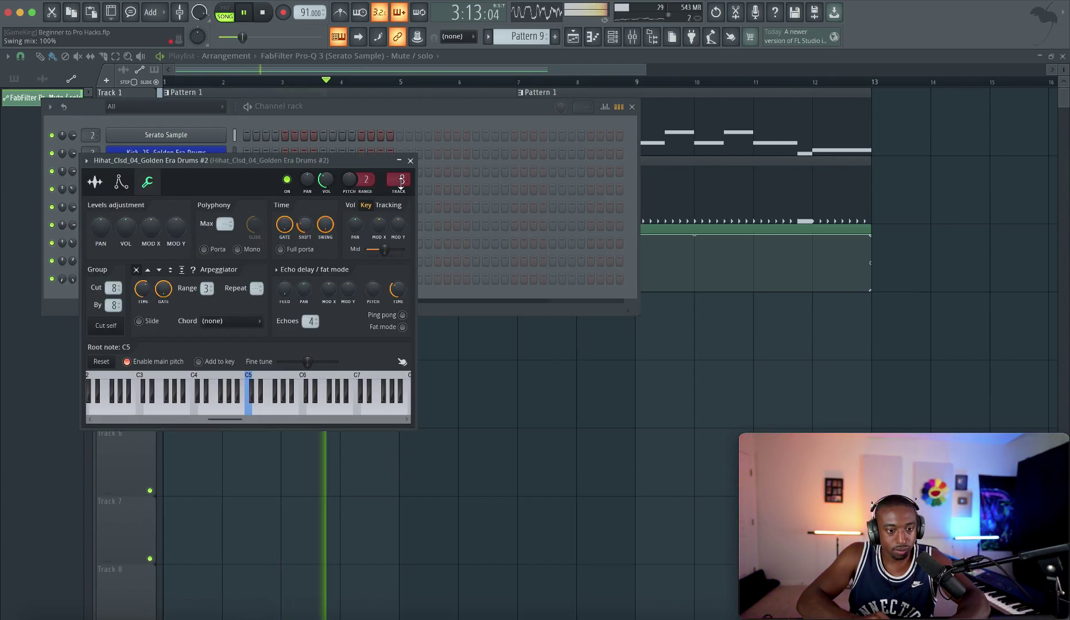
{"action": "left_click", "coordinate": [410, 161]}
{"action": "key", "text": "F6"}
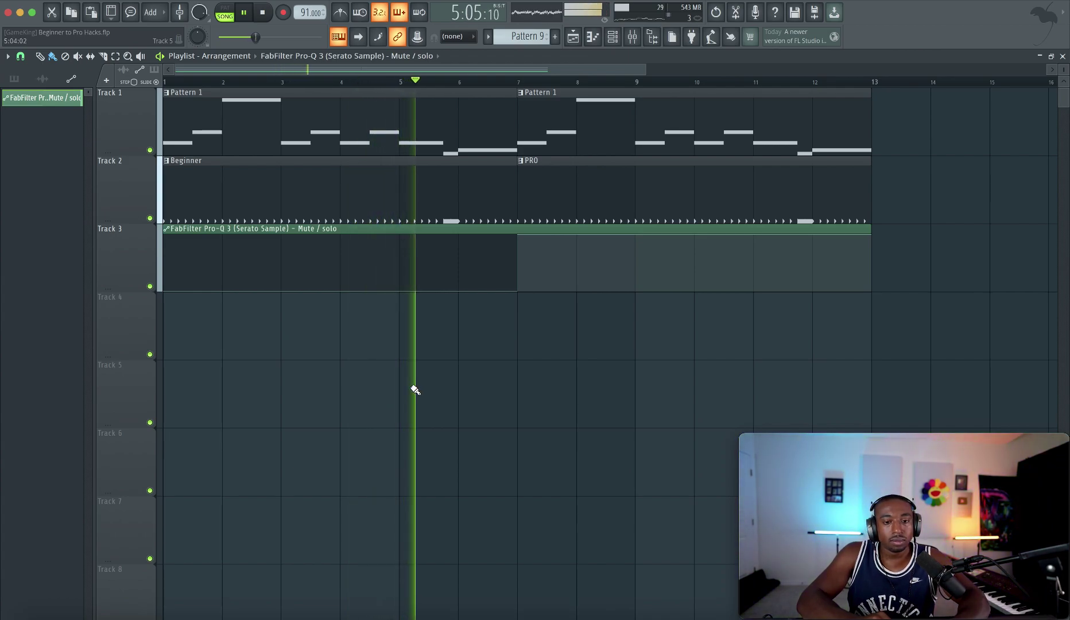
- Open Pro-Q 3 on the Serato Sample mixer track and set the 240 Hz side band's gain to +1 dB
{"action": "left_click", "coordinate": [632, 39]}
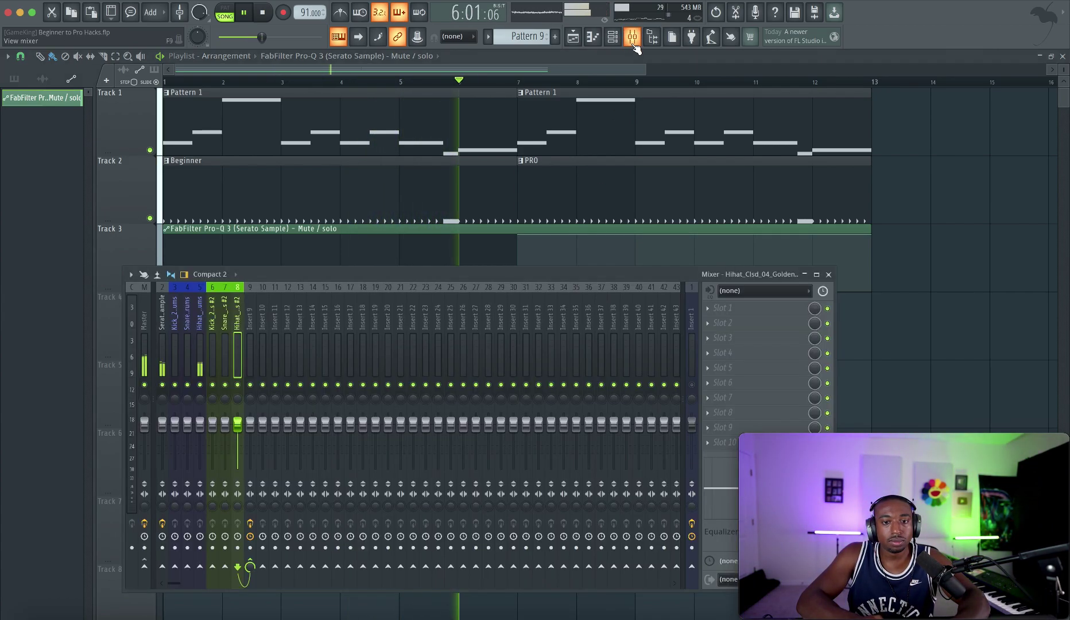
{"action": "left_click", "coordinate": [162, 345]}
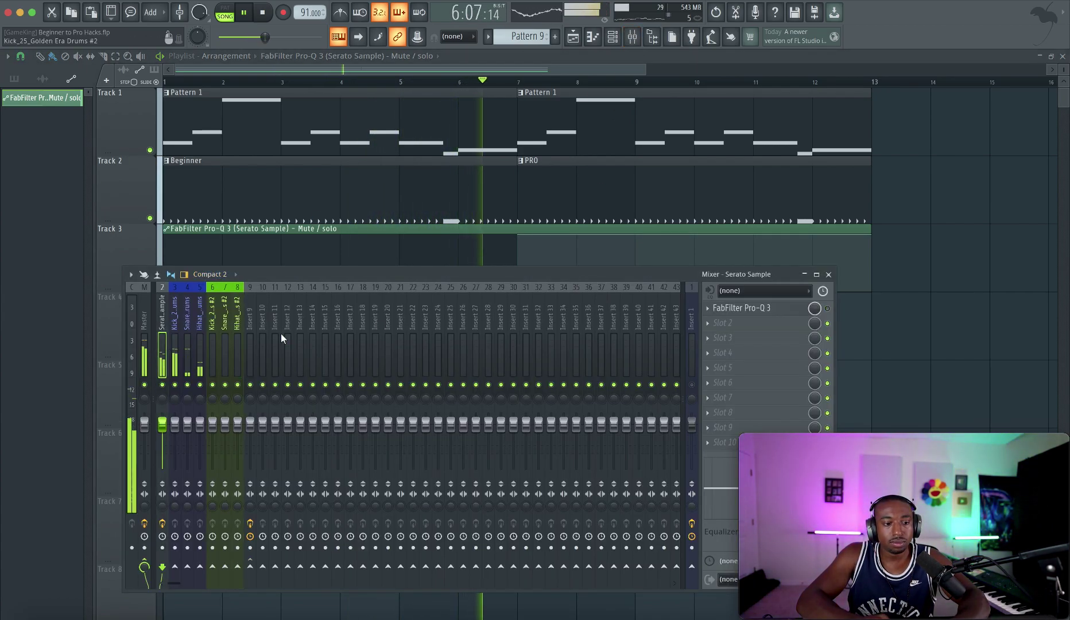
{"action": "left_click", "coordinate": [781, 310]}
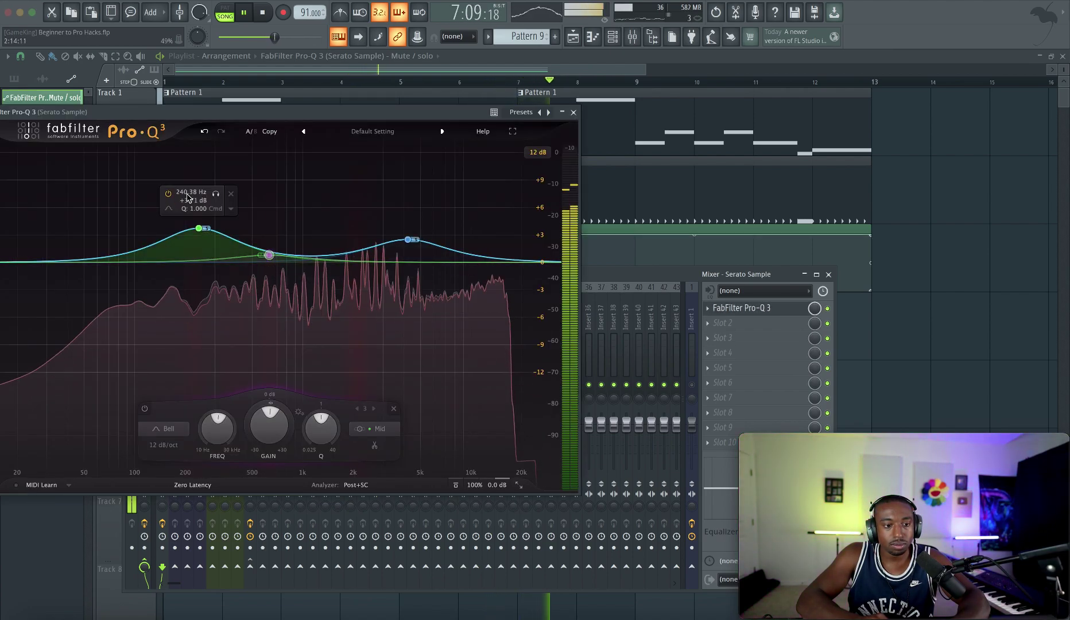
{"action": "double_click", "coordinate": [184, 200]}
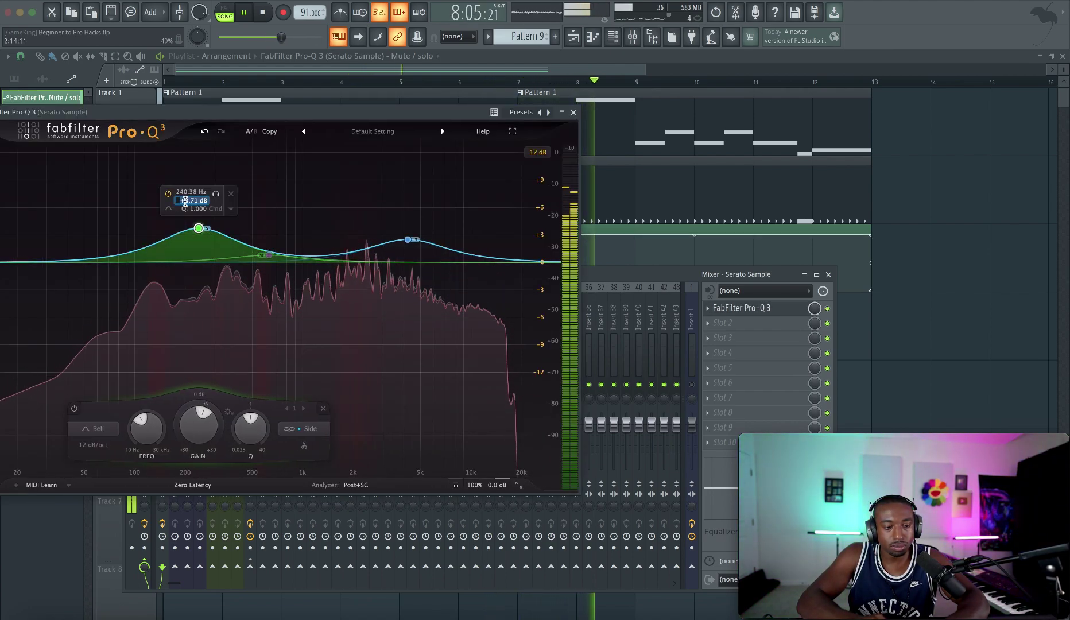
{"action": "type", "text": "1"}
{"action": "key", "text": "Return"}
- Set the 4.2 kHz side band's gain to +1 dB, then close Pro-Q 3 and the mixer
{"action": "double_click", "coordinate": [401, 212]}
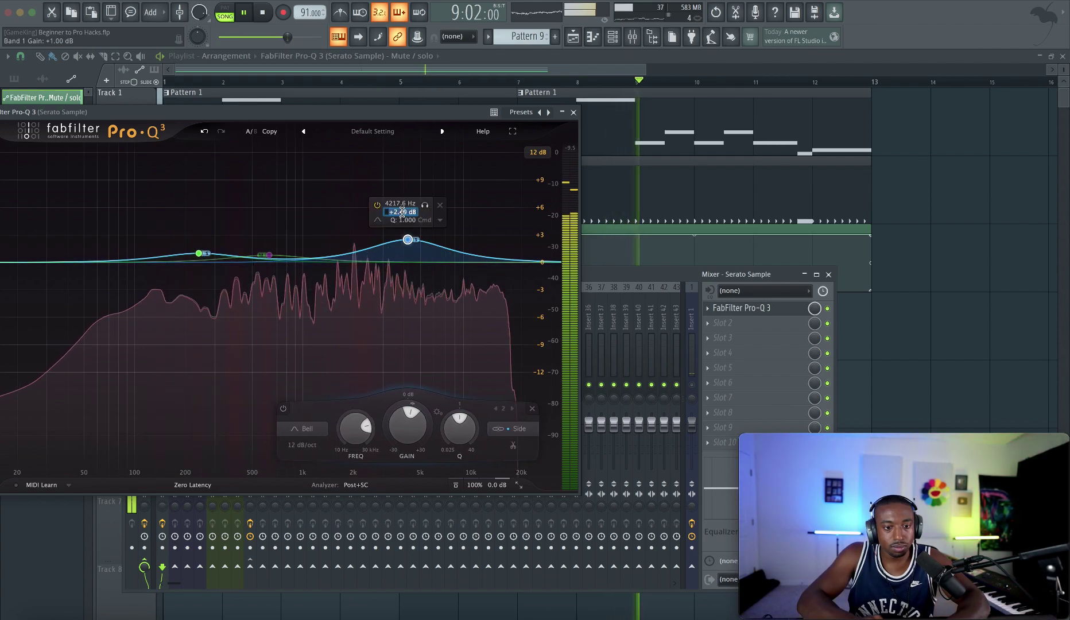
{"action": "type", "text": "1"}
{"action": "key", "text": "Return"}
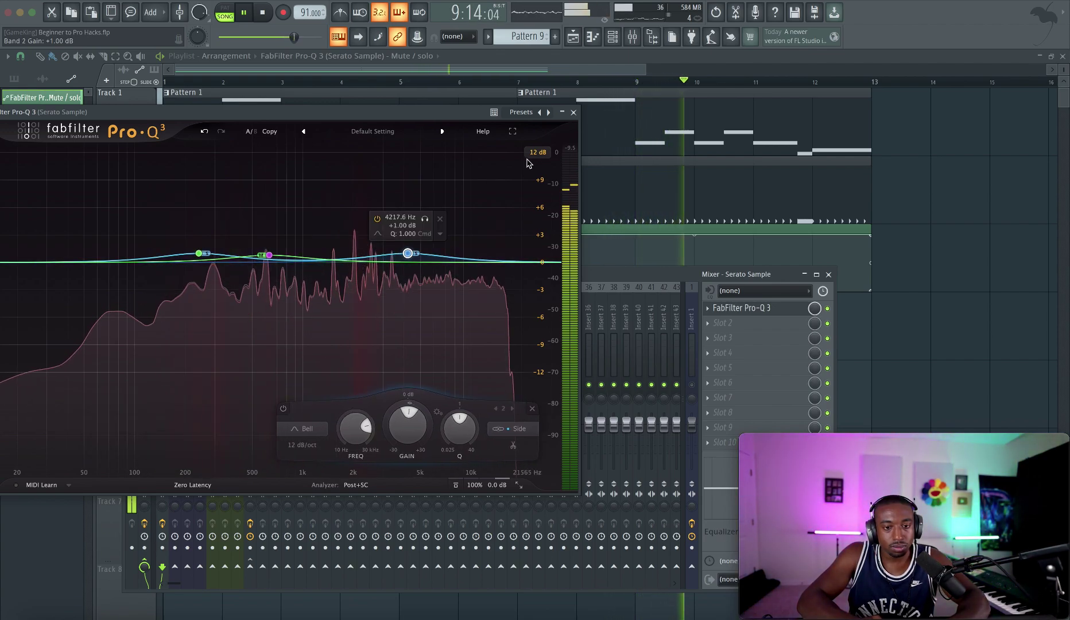
{"action": "left_click", "coordinate": [572, 112]}
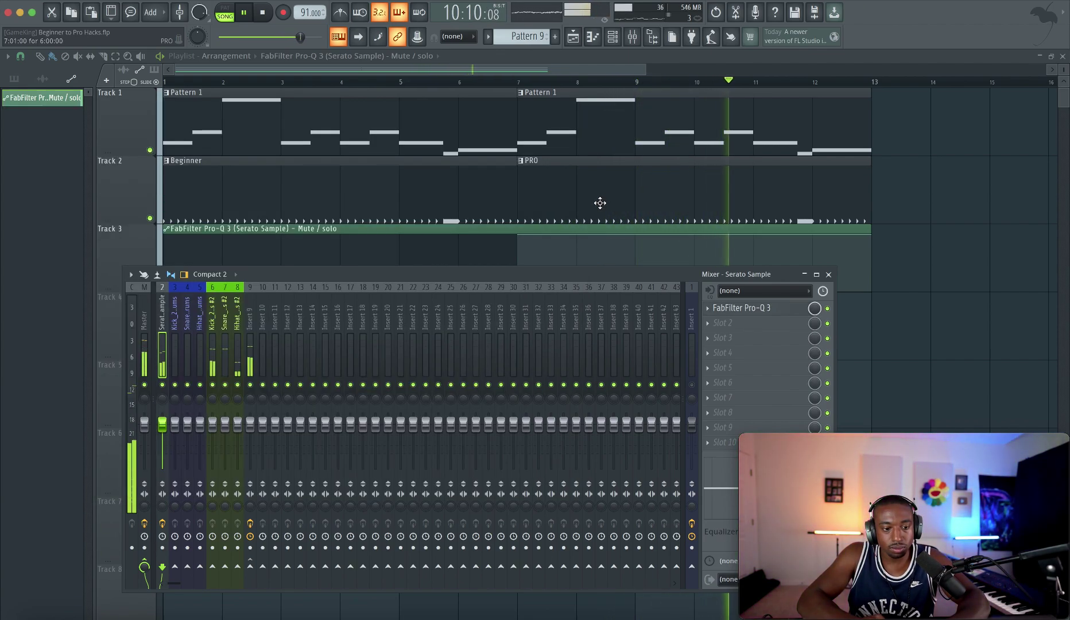
{"action": "left_click", "coordinate": [830, 276]}
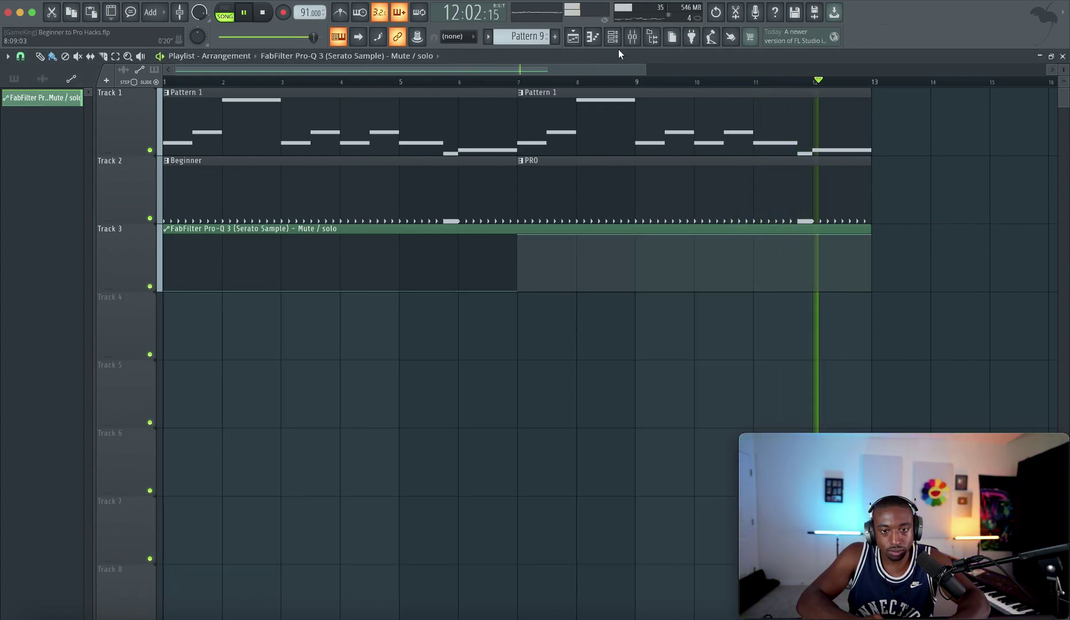
- Play the PRO section from bar 7 with the mixer open and lower the second kick's volume to about -1.6 dB
{"action": "left_click", "coordinate": [632, 37]}
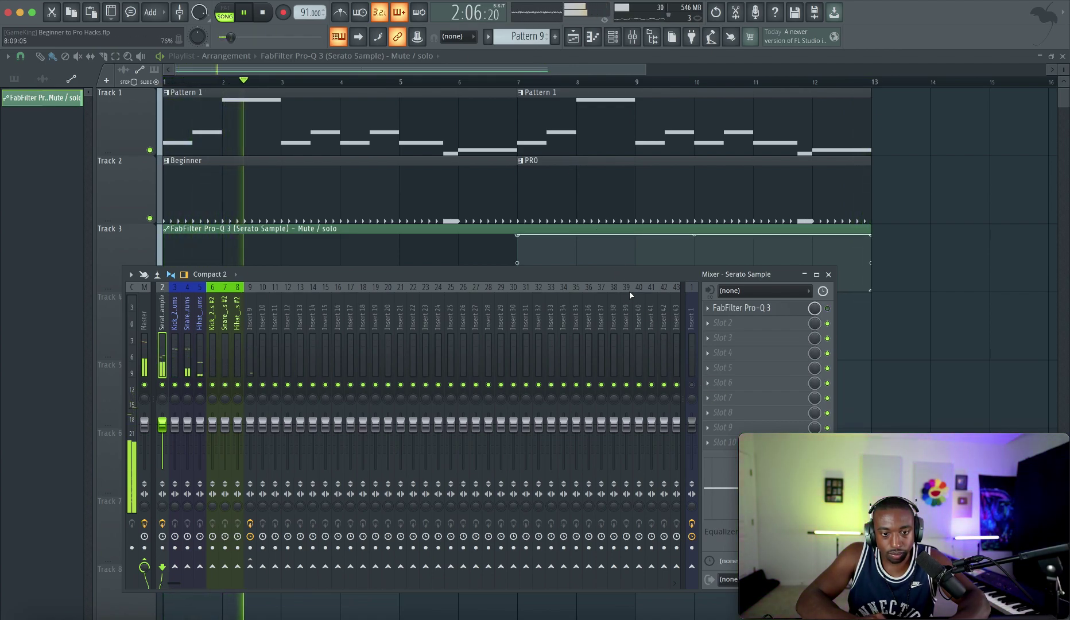
{"action": "key", "text": "space"}
{"action": "left_click", "coordinate": [525, 96]}
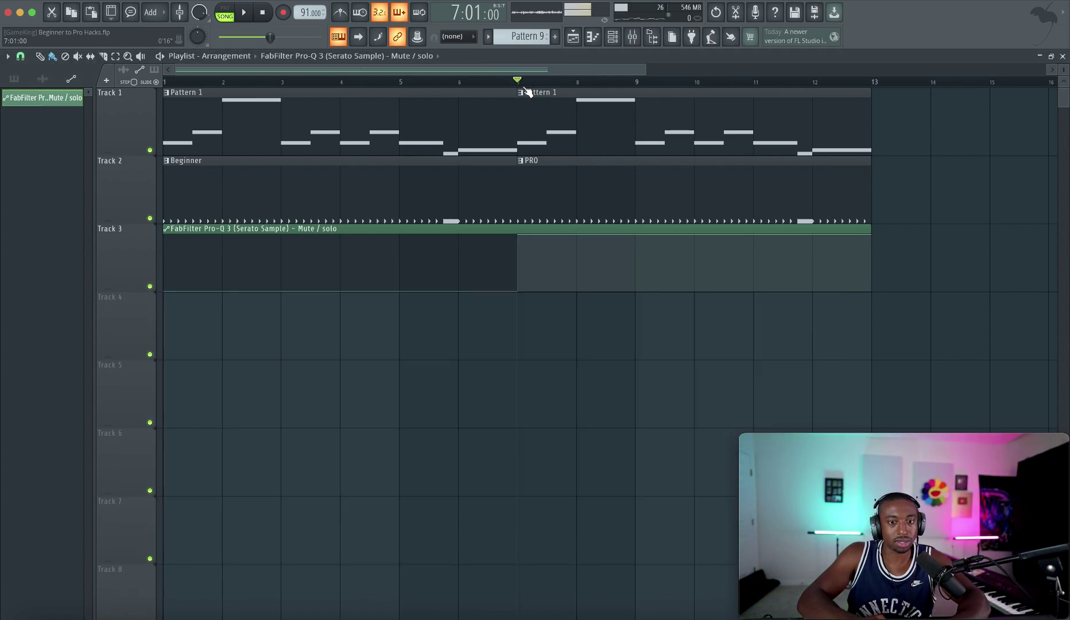
{"action": "key", "text": "F9"}
{"action": "key", "text": "space"}
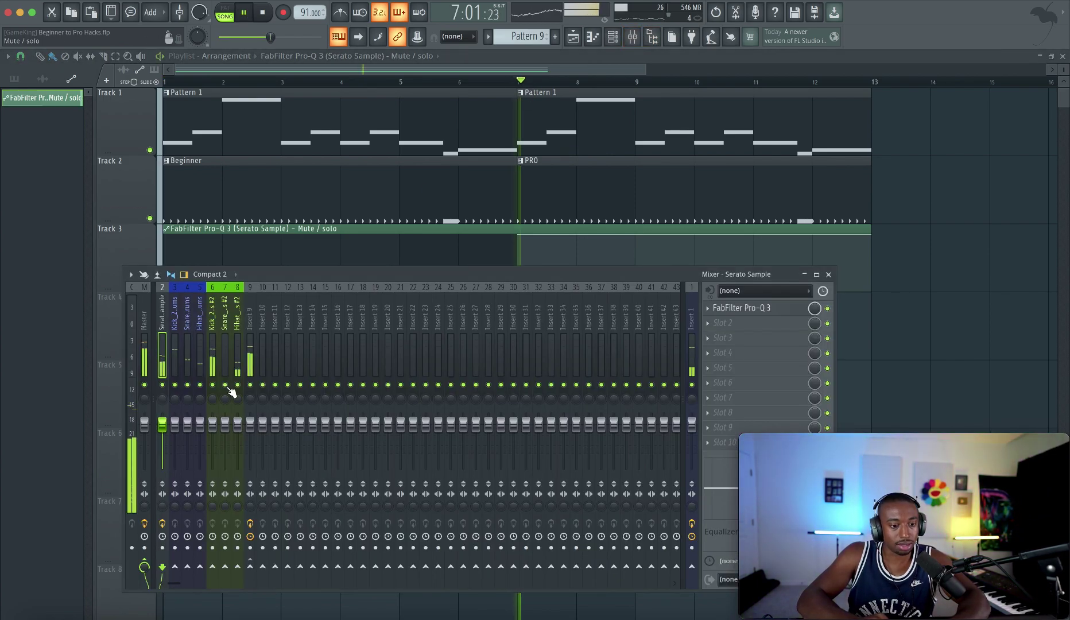
{"action": "left_click", "coordinate": [215, 428]}
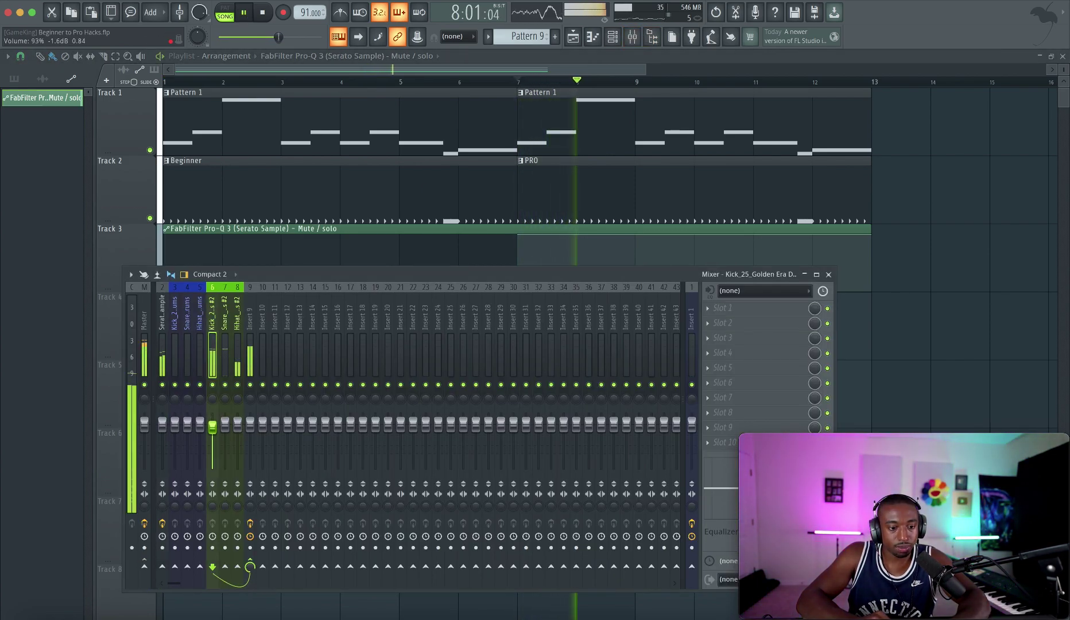
{"action": "key", "text": "space"}
{"action": "key", "text": "space"}
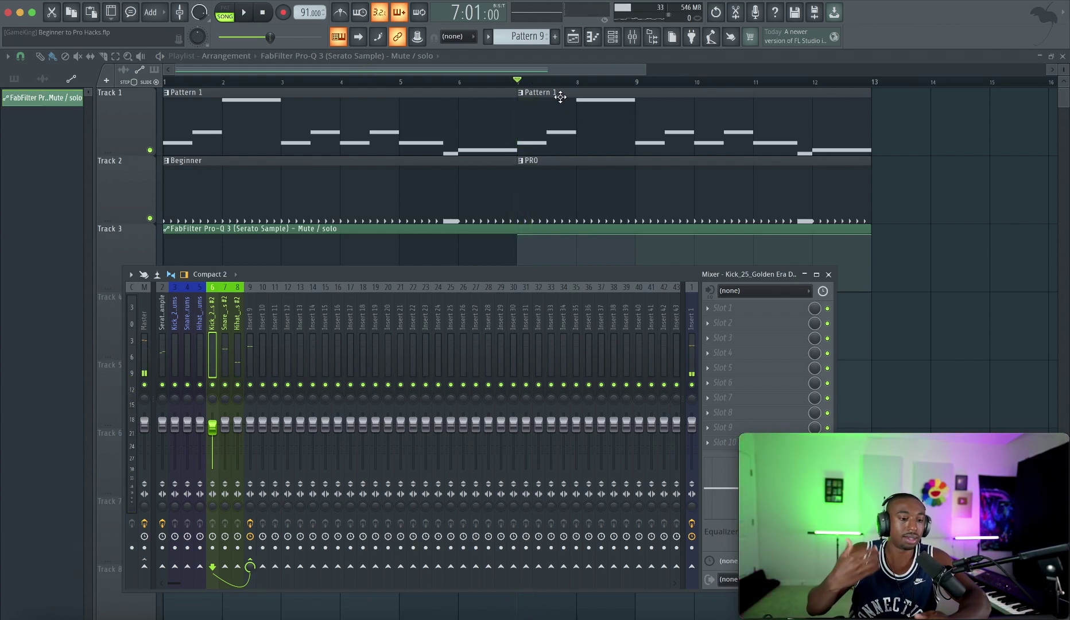
- Review the mixer tracks for the drum bus on Insert 9, the second snare, the first snare and the Serato Sample
{"action": "left_click", "coordinate": [236, 351]}
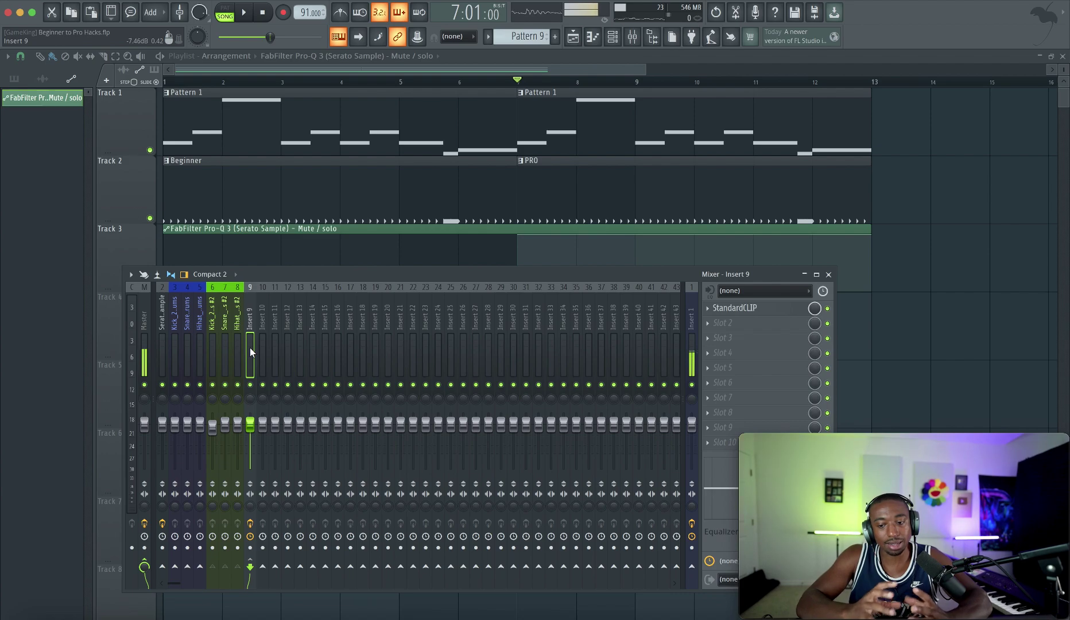
{"action": "left_click", "coordinate": [221, 344]}
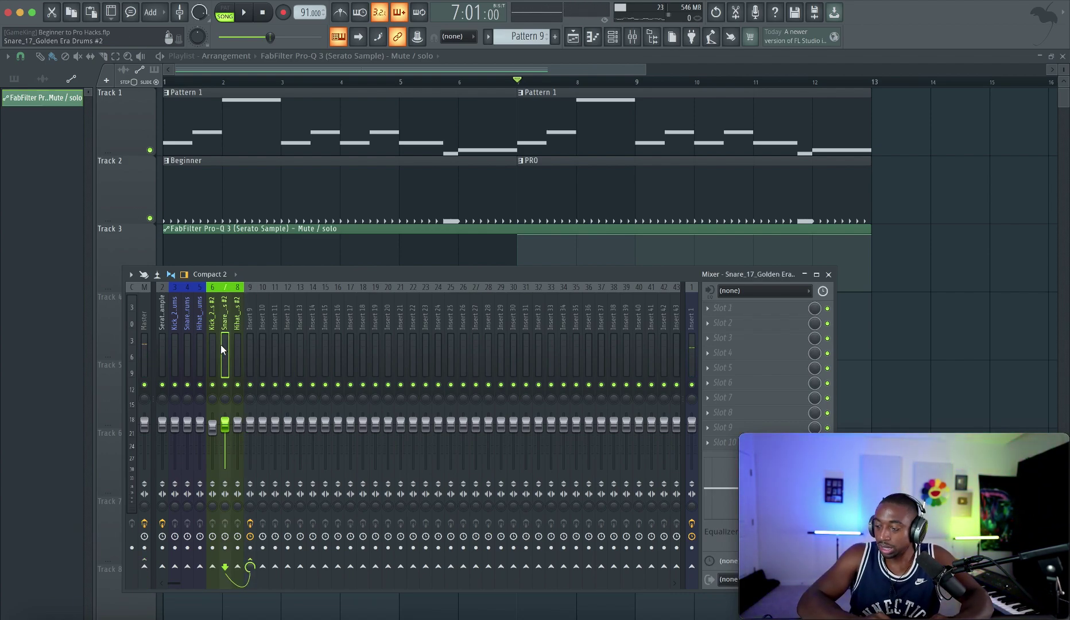
{"action": "left_click", "coordinate": [187, 333]}
{"action": "left_click", "coordinate": [162, 333]}
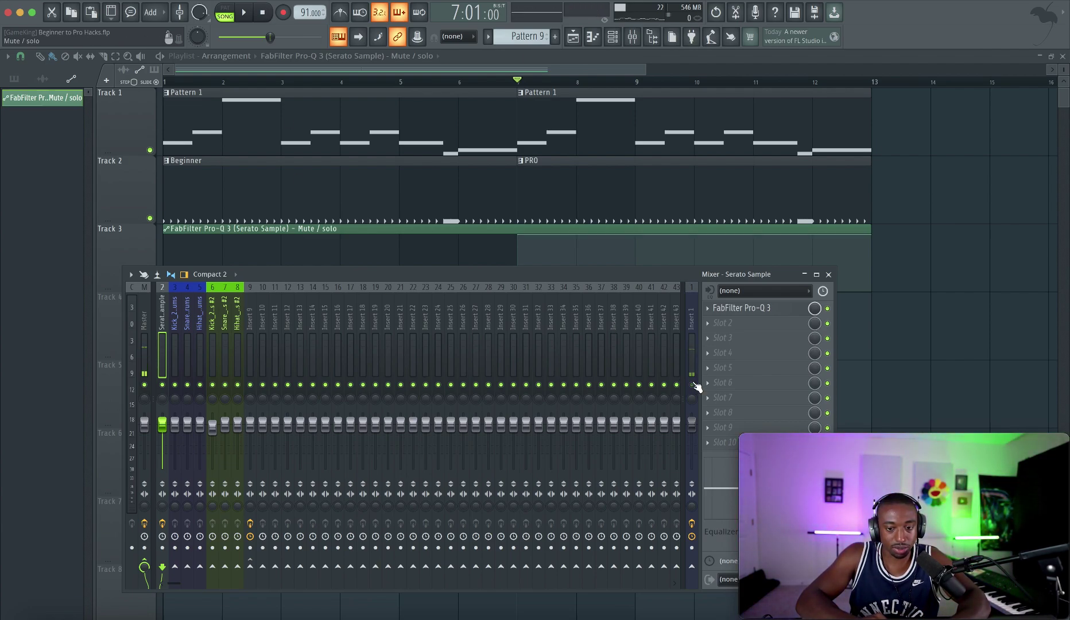
- Restart the arrangement from bar 1 and listen to the Beginner section, closing and reopening the mixer
{"action": "key", "text": "space"}
{"action": "left_click", "coordinate": [263, 12]}
{"action": "key", "text": "space"}
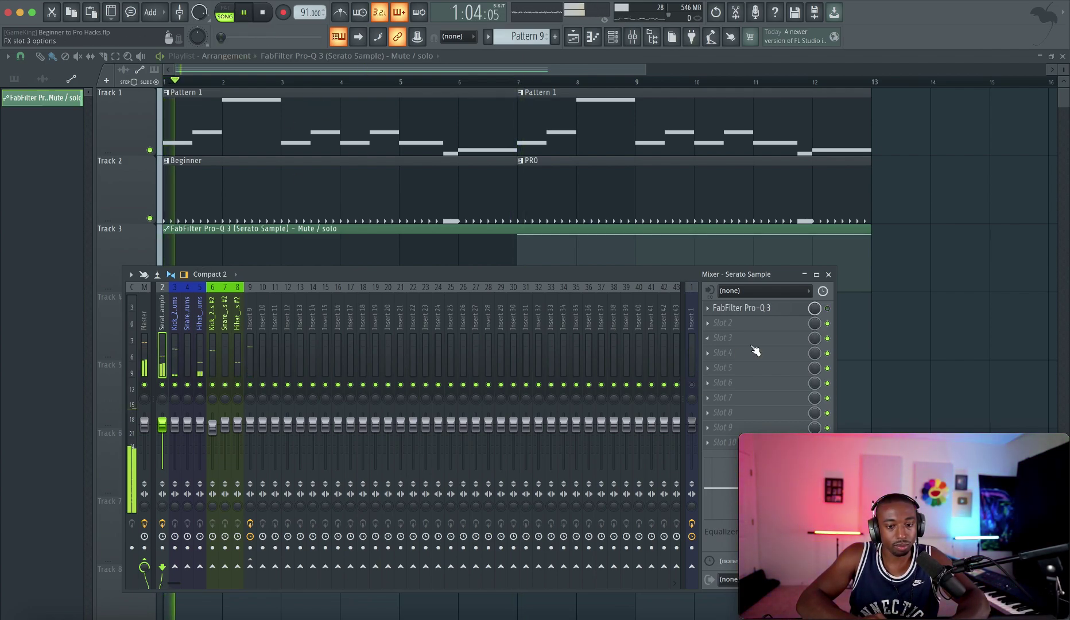
{"action": "left_click", "coordinate": [828, 275]}
{"action": "left_click", "coordinate": [632, 36]}
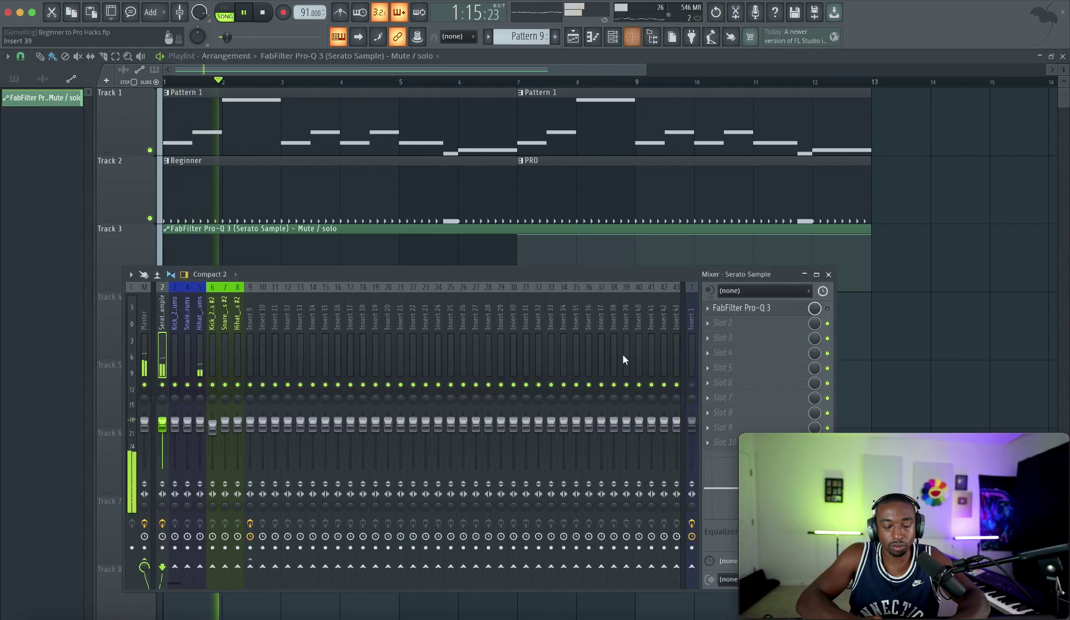
- Stop playback, select the Master mixer track to inspect its effect slots, and restart the arrangement from bar 1
{"action": "key", "text": "space"}
{"action": "left_click", "coordinate": [150, 326]}
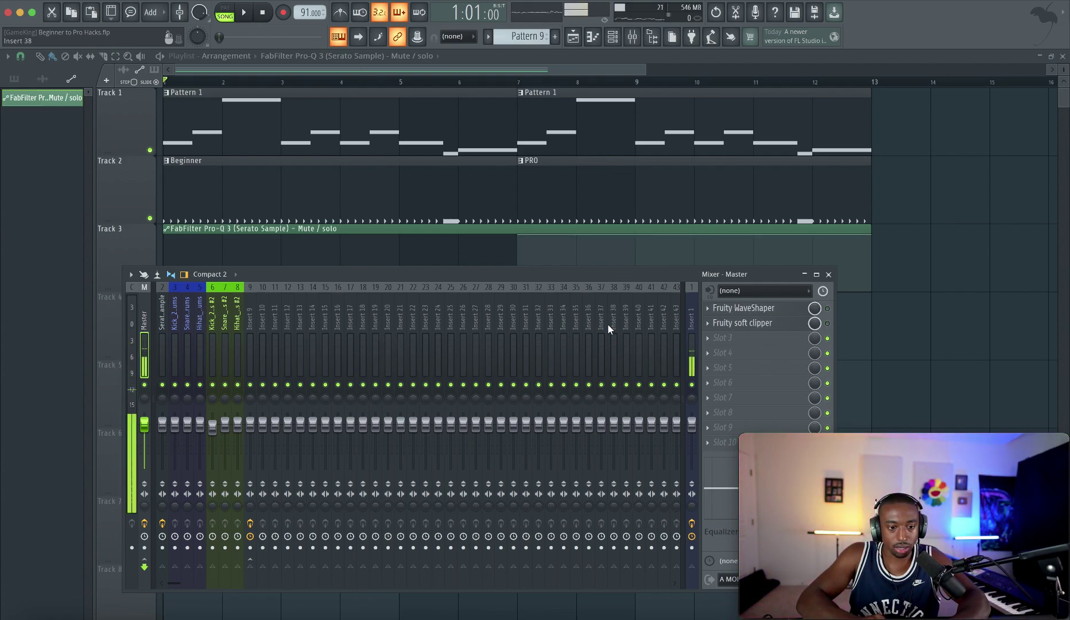
{"action": "key", "text": "space"}
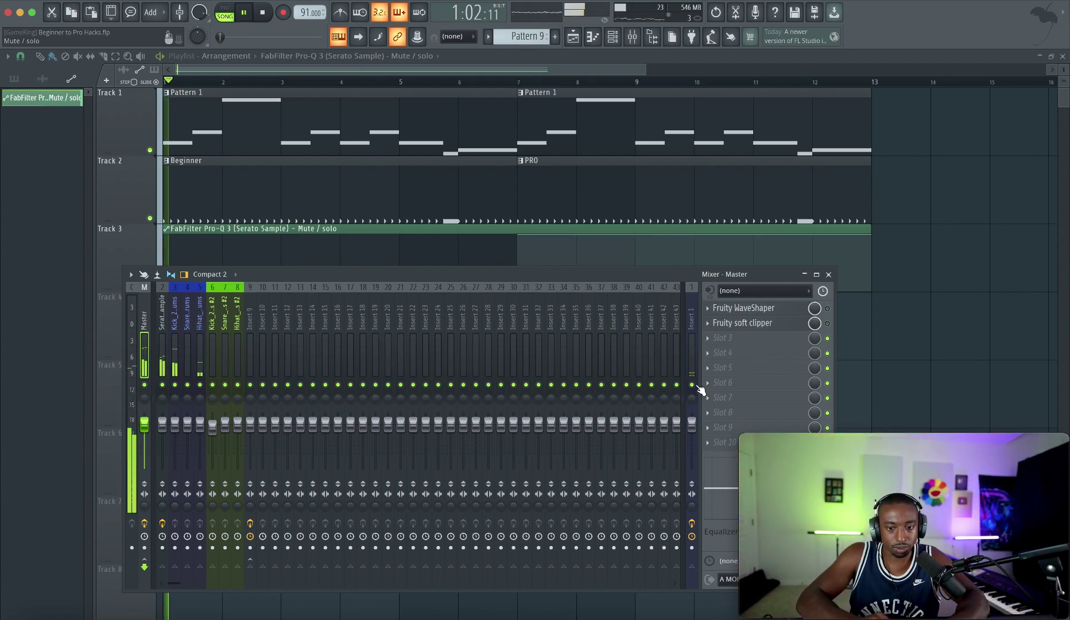
- Copy the Master's Fruity WaveShaper preset onto the drum bus on Insert 9 and close the plugin window
{"action": "left_click", "coordinate": [707, 310]}
{"action": "left_click", "coordinate": [746, 422]}
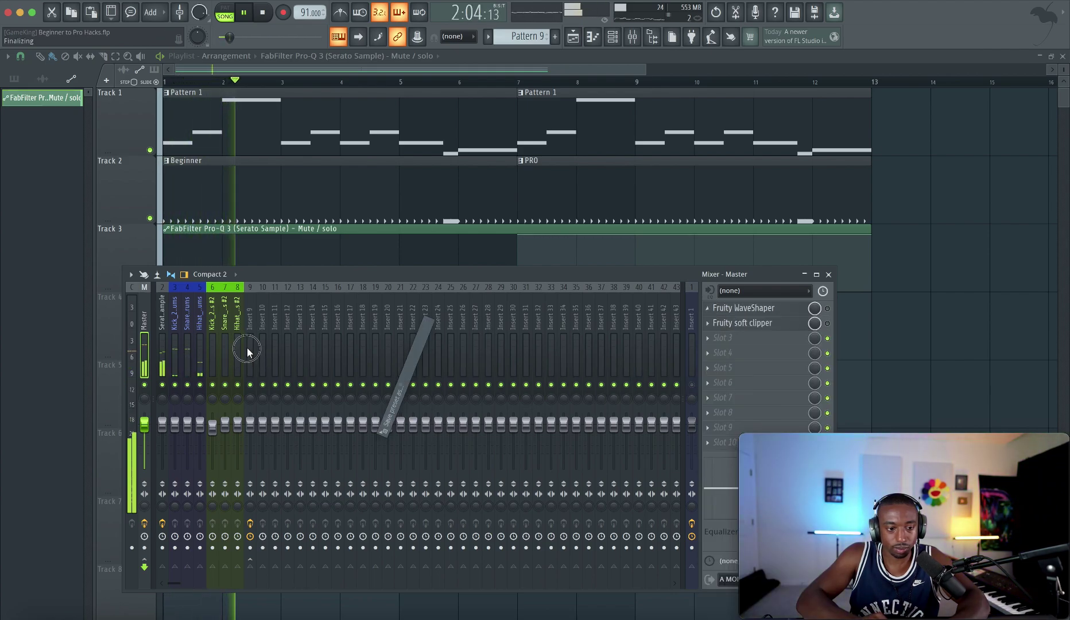
{"action": "left_click", "coordinate": [250, 351]}
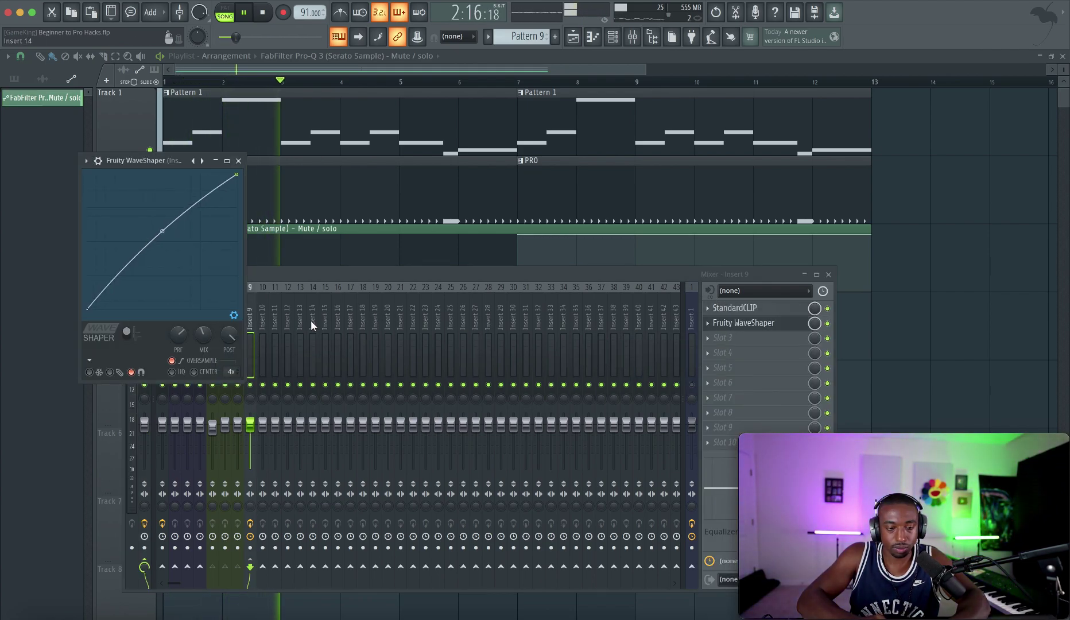
{"action": "left_click", "coordinate": [239, 161]}
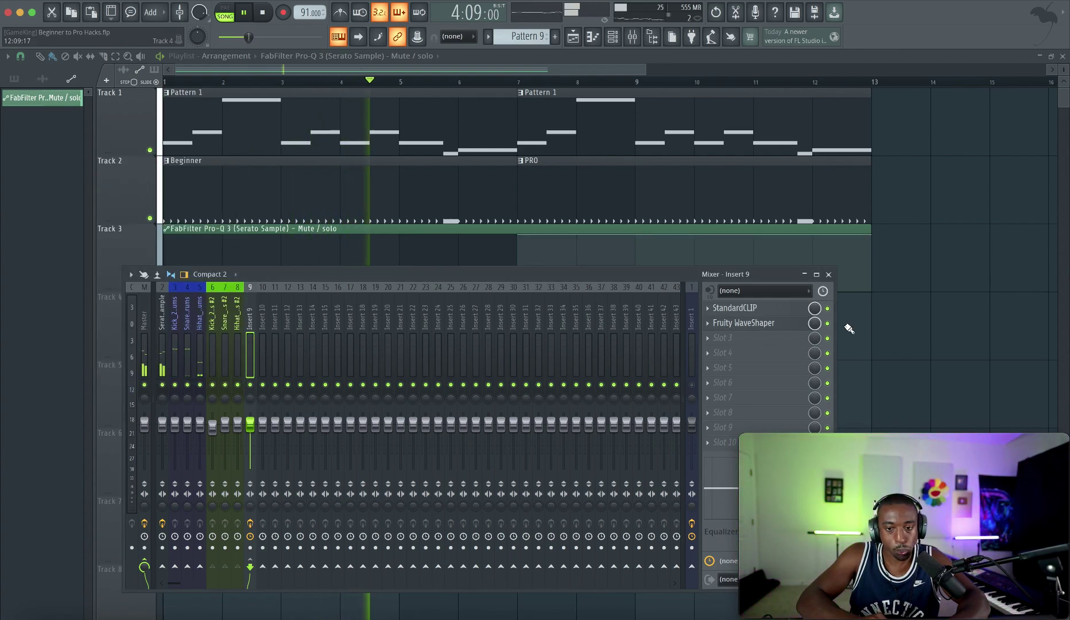
- Inspect the Serato Sample and Master mixer tracks during the PRO section and toggle the Master's Fruity soft clipper
{"action": "left_click", "coordinate": [164, 333]}
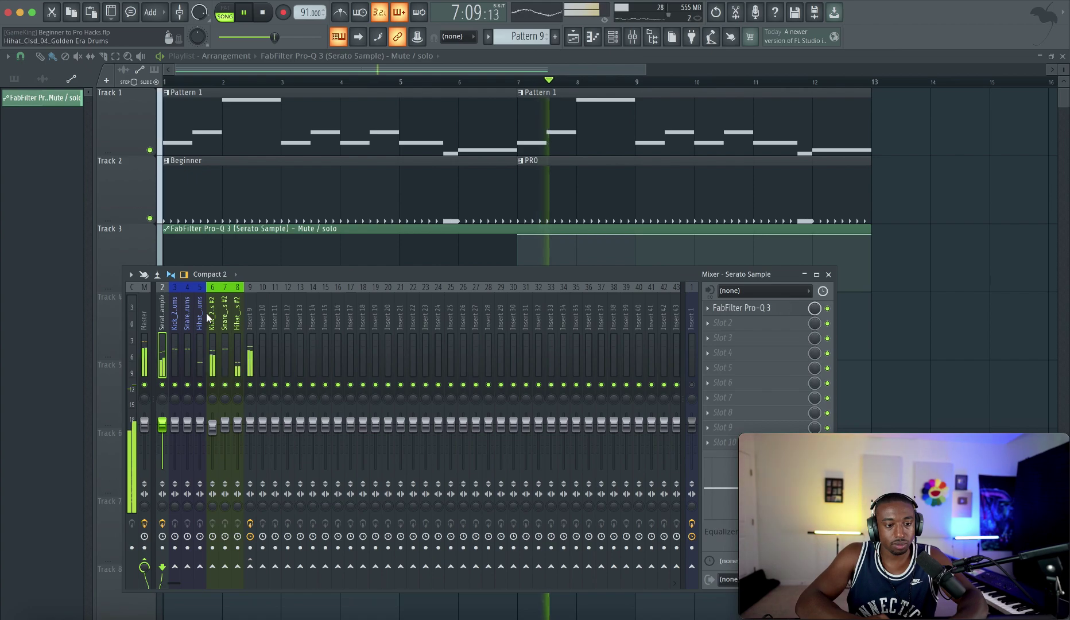
{"action": "left_click", "coordinate": [146, 344]}
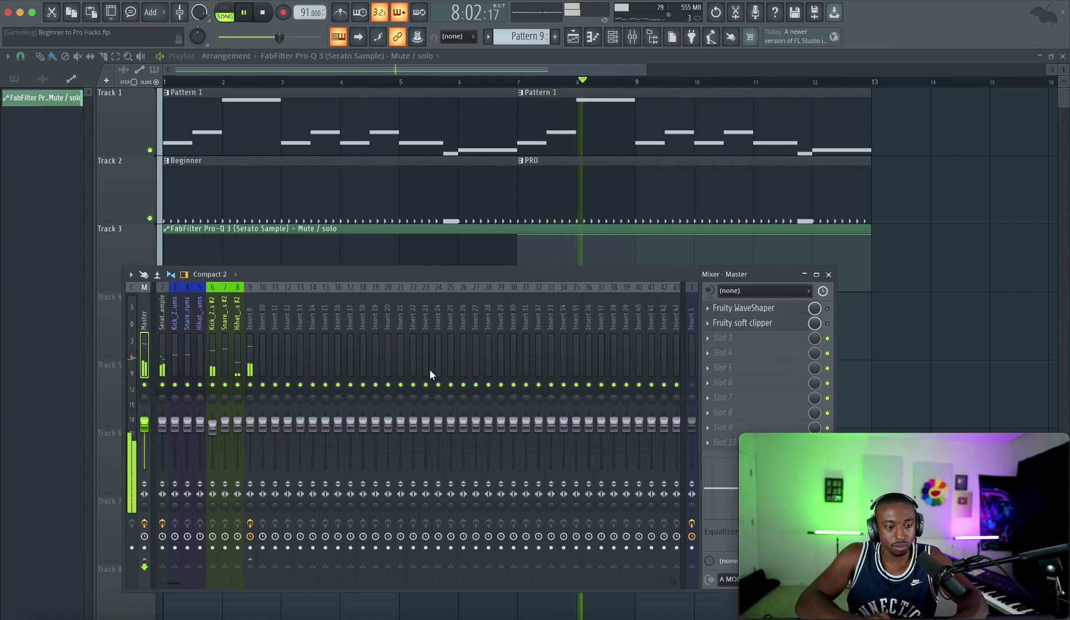
{"action": "left_click", "coordinate": [827, 323]}
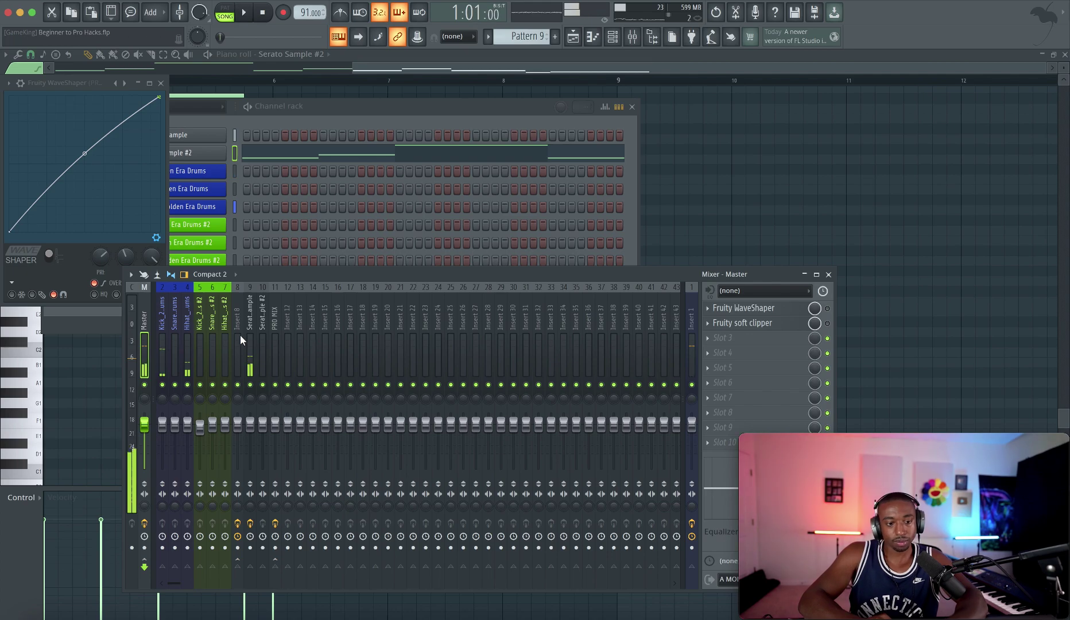
- Check the PRO MIX track during playback, move the drum bus from mixer slot 8 to 9 past Serato Sample, and stop playback
{"action": "left_click", "coordinate": [276, 336]}
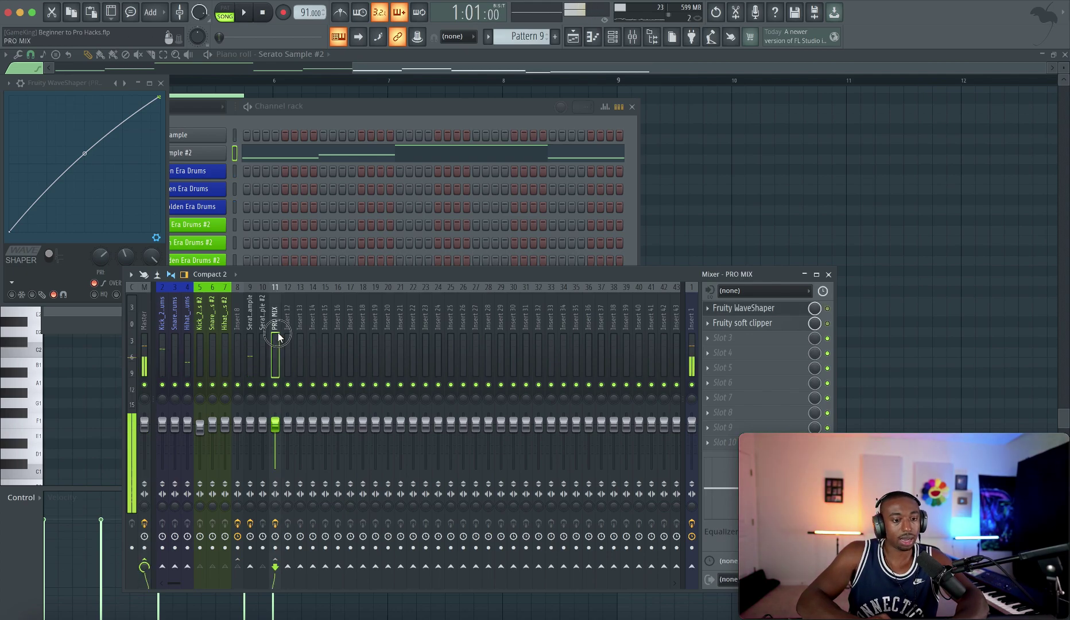
{"action": "key", "text": "space"}
{"action": "left_click_drag", "start_coordinate": [249, 332], "coordinate": [240, 328]}
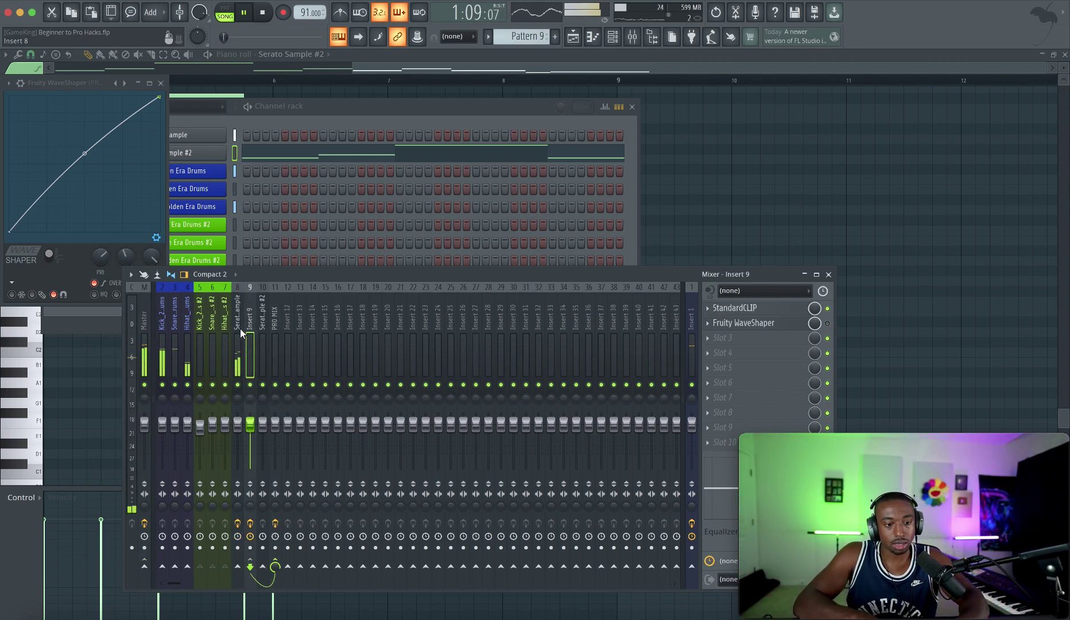
{"action": "key", "text": "alt+Left"}
{"action": "key", "text": "space"}
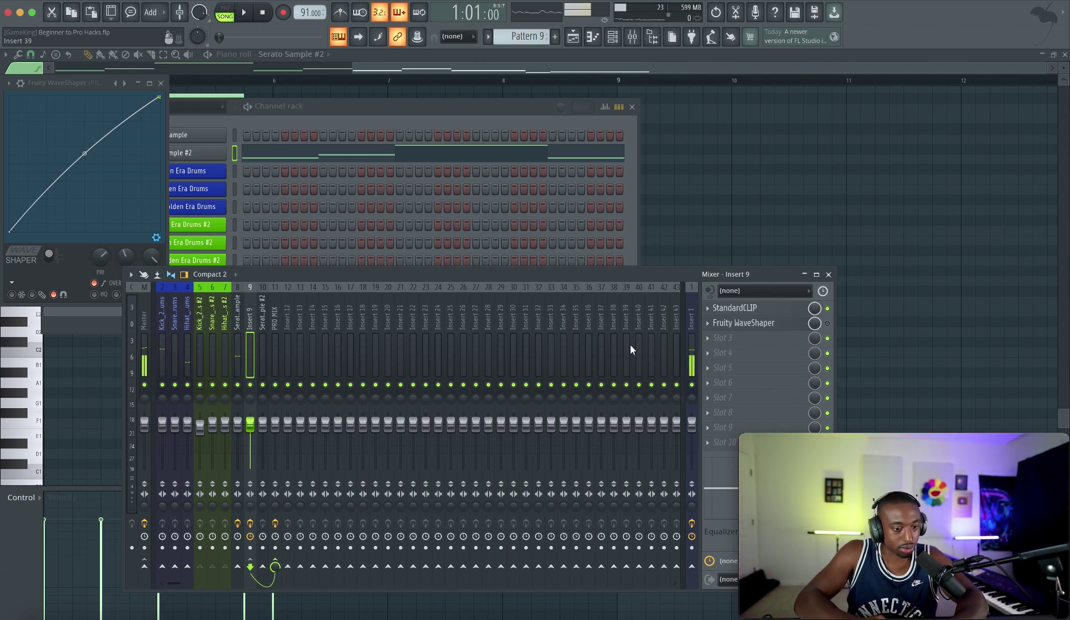
- Bring the playlist and mixer into view and rename the drum bus on Insert 9 to PRO DRUMS
{"action": "left_click", "coordinate": [573, 36]}
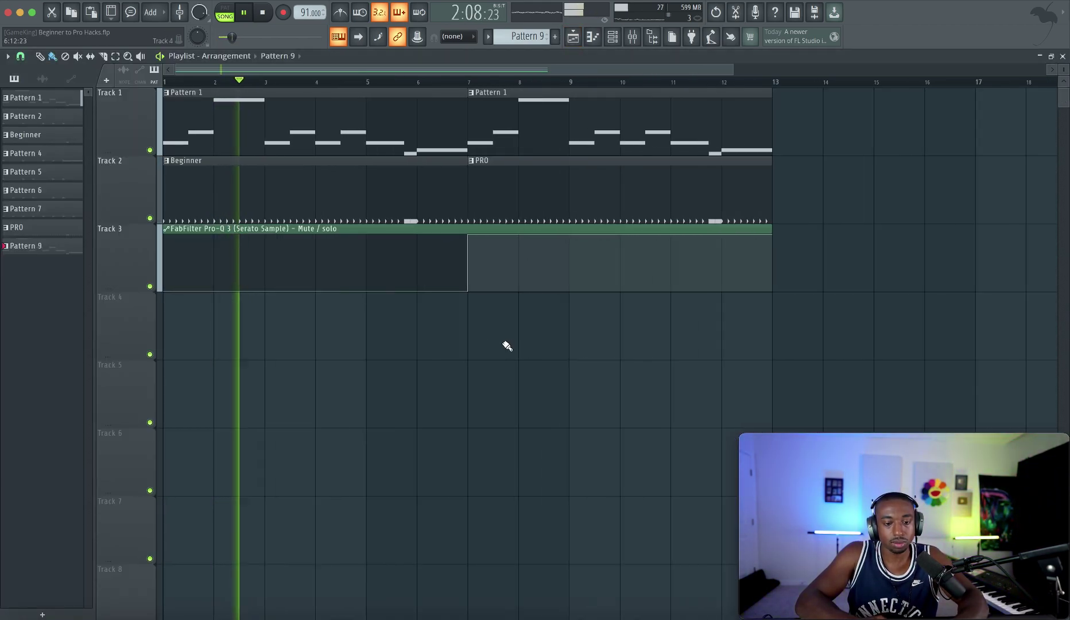
{"action": "left_click", "coordinate": [633, 38]}
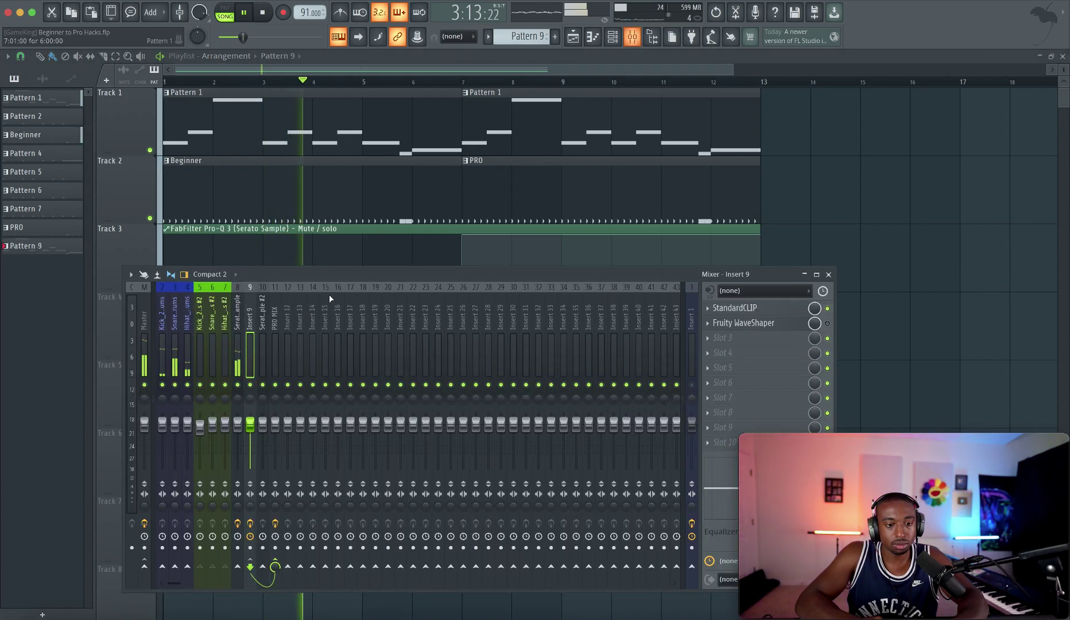
{"action": "right_click", "coordinate": [252, 330]}
{"action": "key", "text": "F2"}
{"action": "type", "text": "PRO DRUMS"}
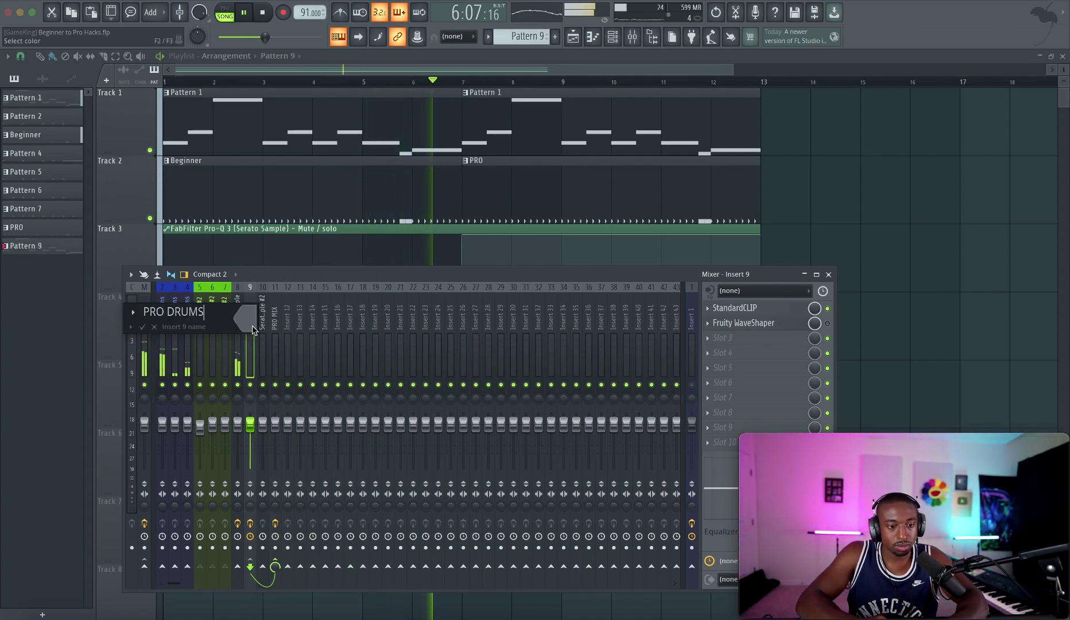
{"action": "key", "text": "Return"}
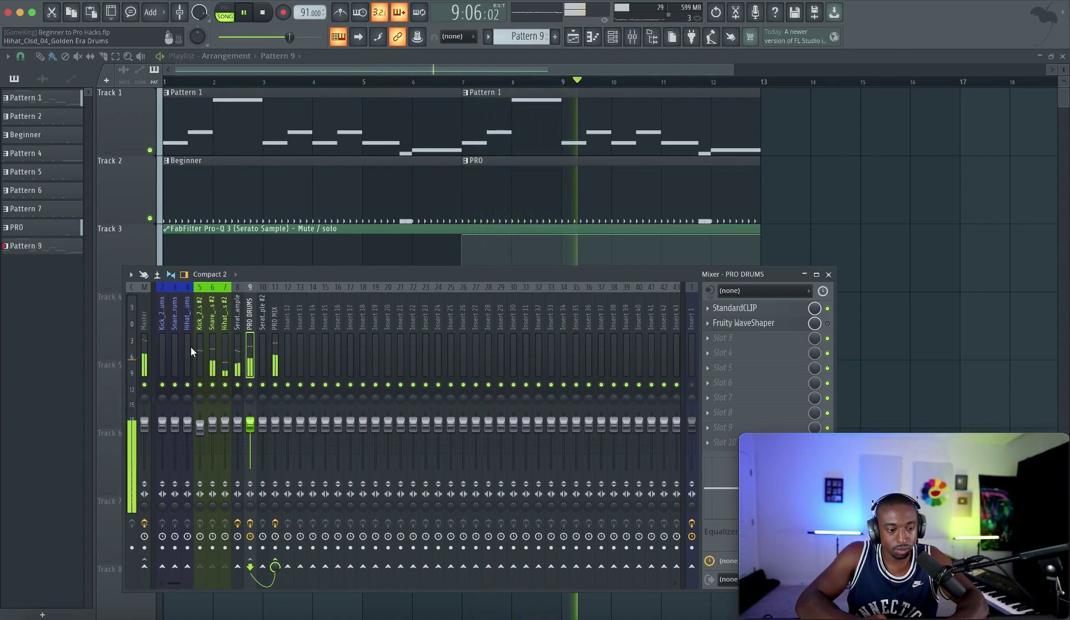
- Check the Master and PRO MIX tracks, slightly lower the second kick and second snare faders, and close the mixer
{"action": "left_click", "coordinate": [145, 346]}
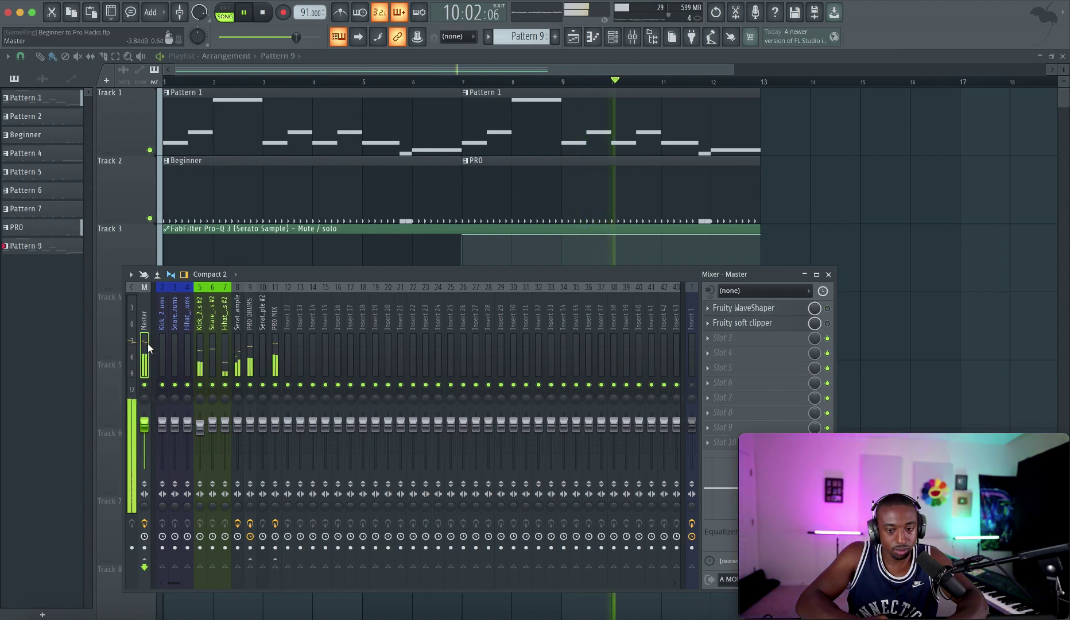
{"action": "left_click", "coordinate": [274, 341]}
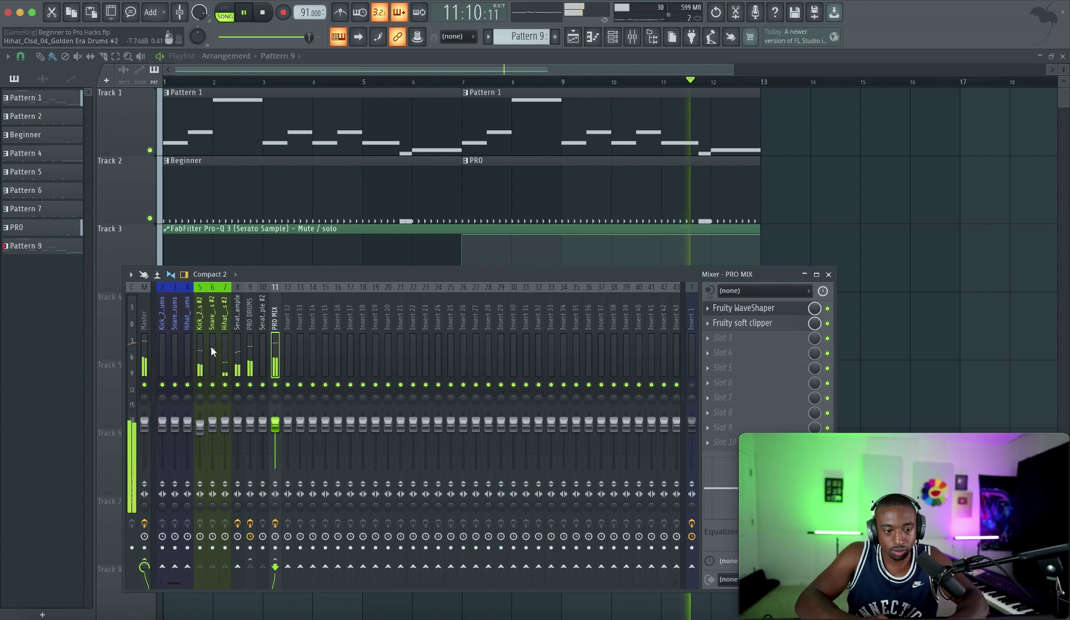
{"action": "left_click_drag", "start_coordinate": [200, 423], "coordinate": [208, 435]}
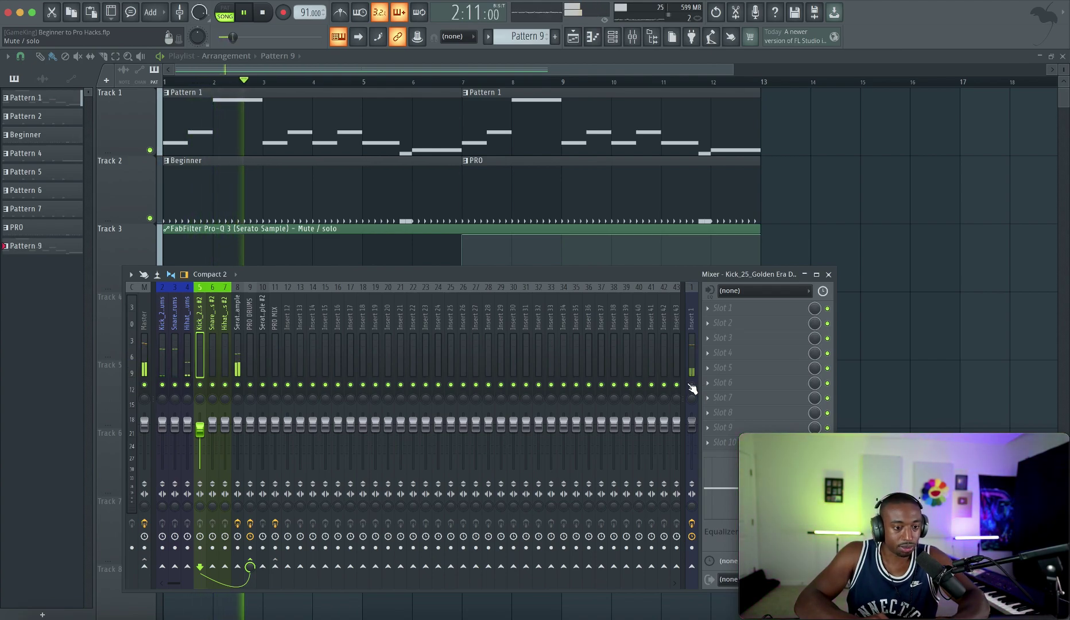
{"action": "left_click_drag", "start_coordinate": [212, 424], "coordinate": [212, 426]}
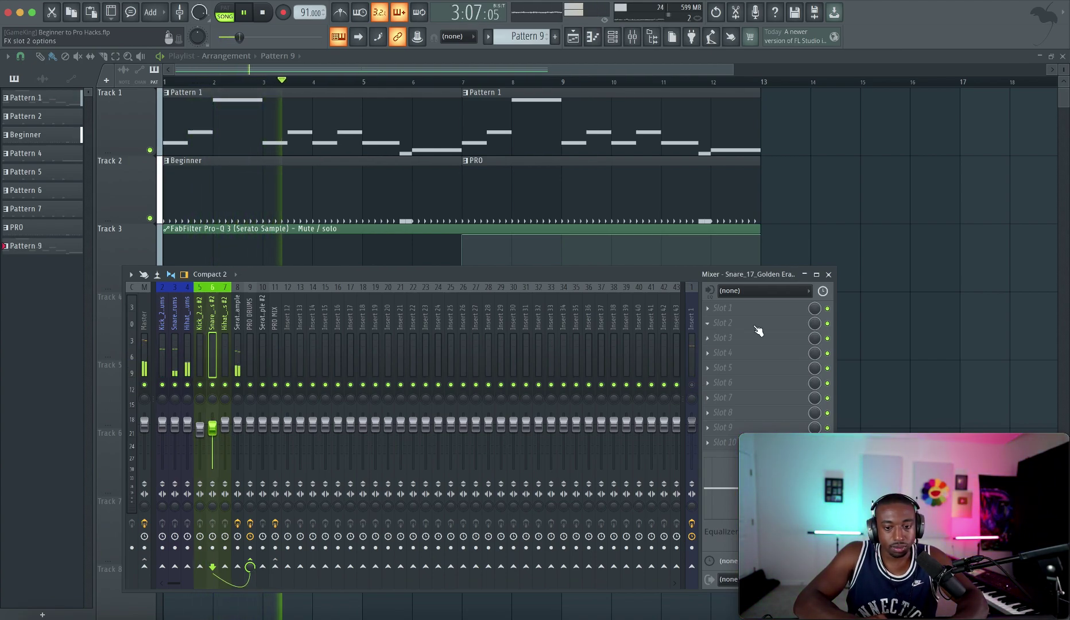
{"action": "left_click", "coordinate": [828, 274]}
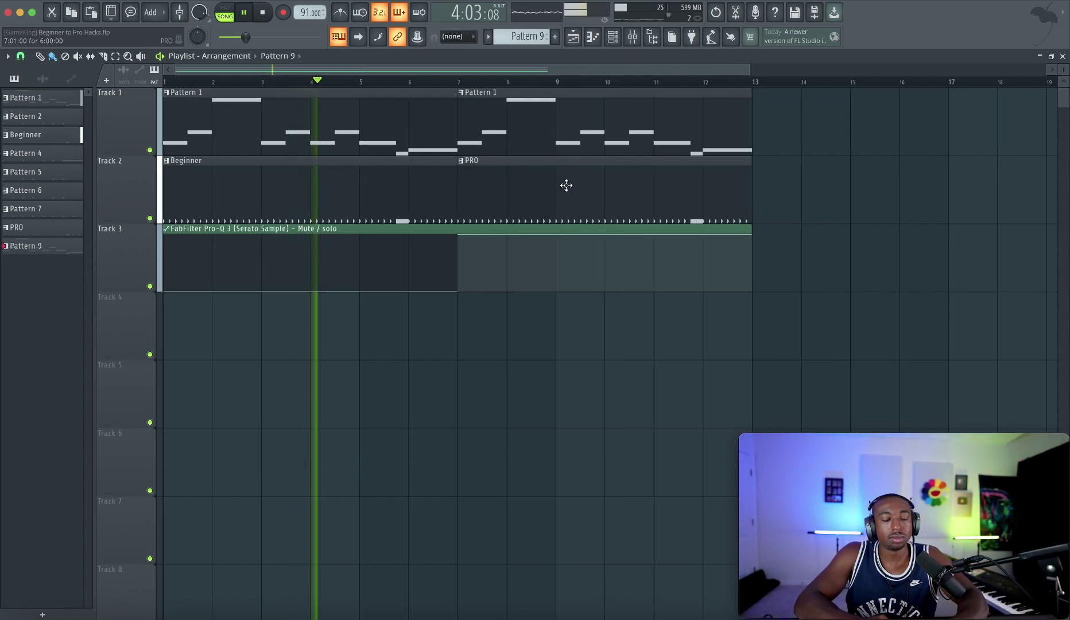
- Lower the volume of the Hihat_Clsd_04_Golden Era Drums #2 channel slightly and close the channel rack
{"action": "scroll", "coordinate": [566, 185], "scroll_direction": "down", "scroll_amount": 1}
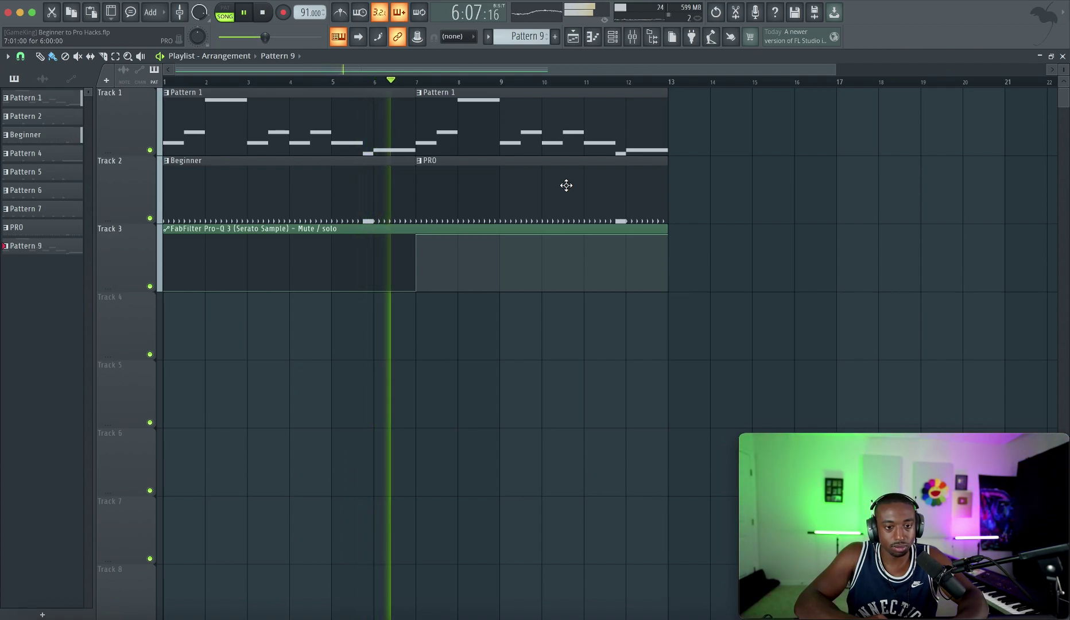
{"action": "left_click", "coordinate": [636, 41]}
{"action": "left_click", "coordinate": [636, 40]}
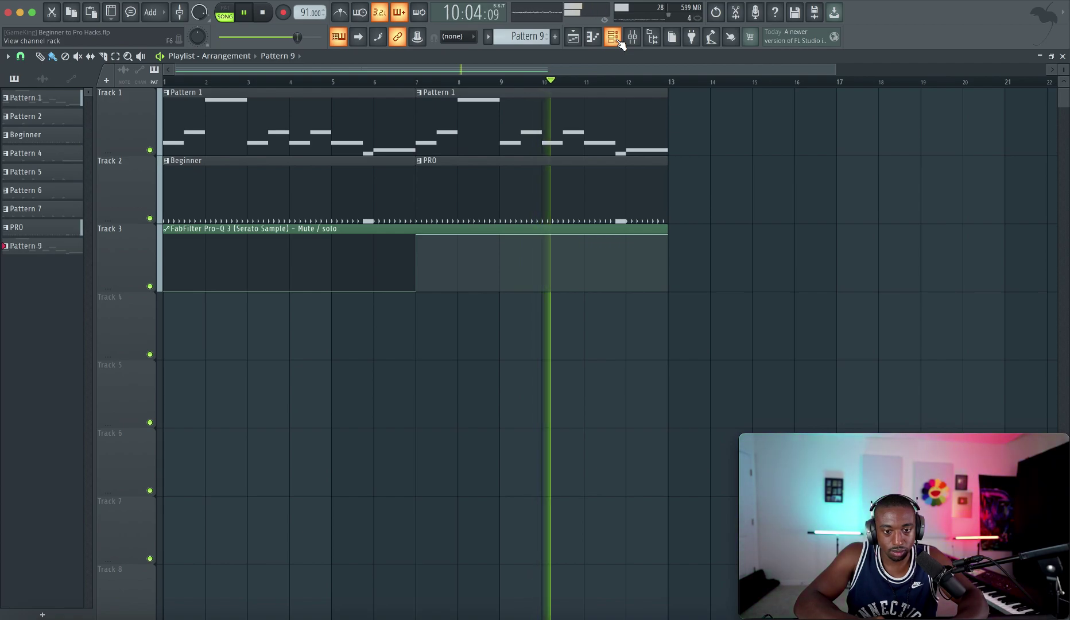
{"action": "left_click", "coordinate": [614, 37]}
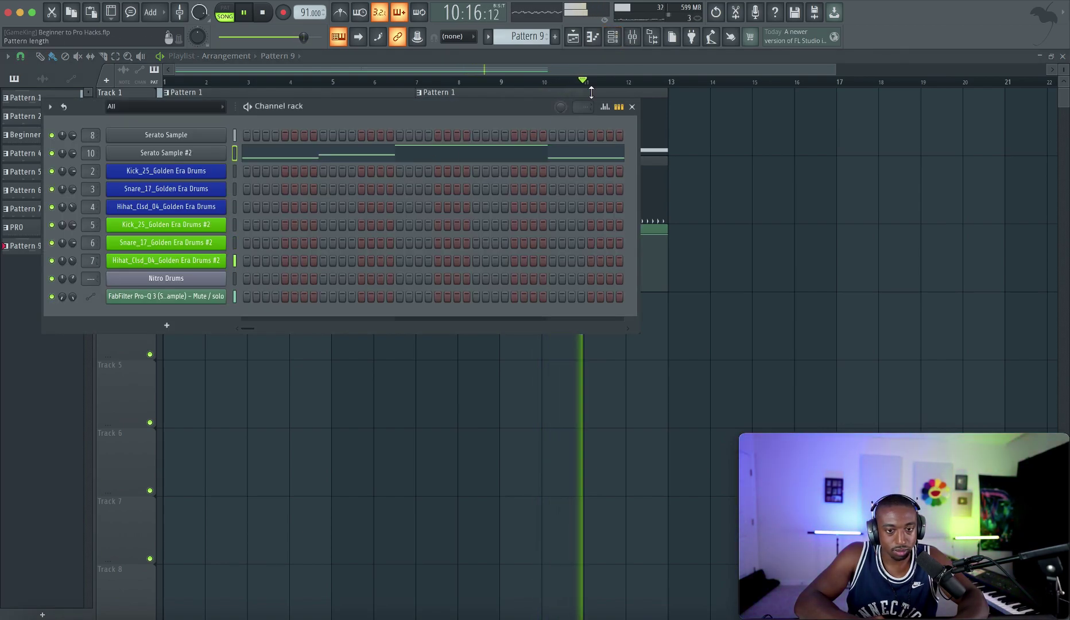
{"action": "left_click_drag", "start_coordinate": [72, 261], "coordinate": [73, 268]}
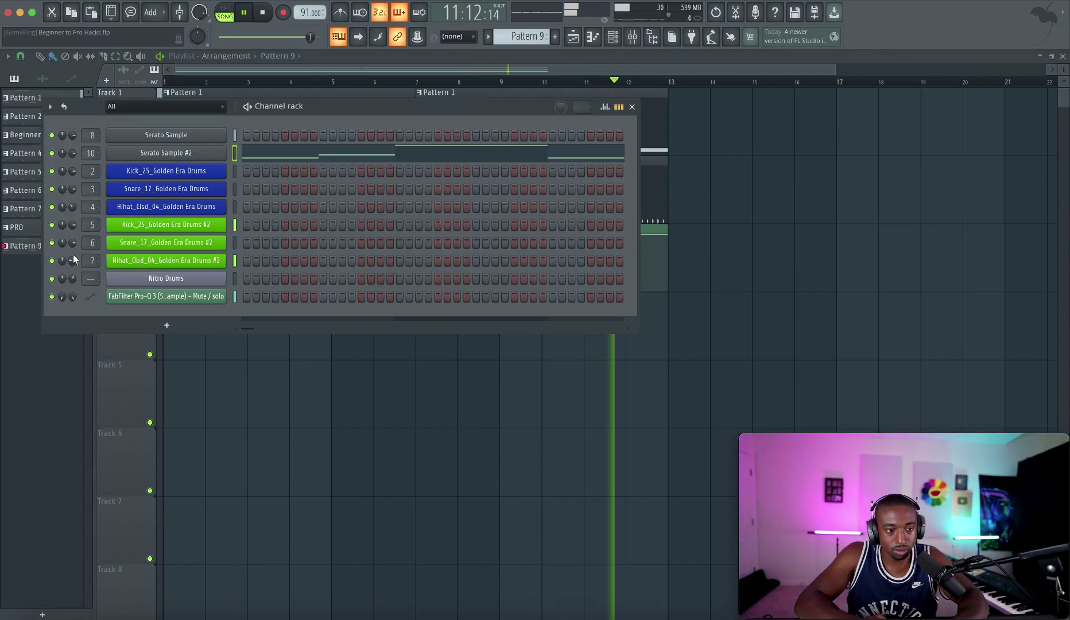
{"action": "right_click", "coordinate": [294, 412]}
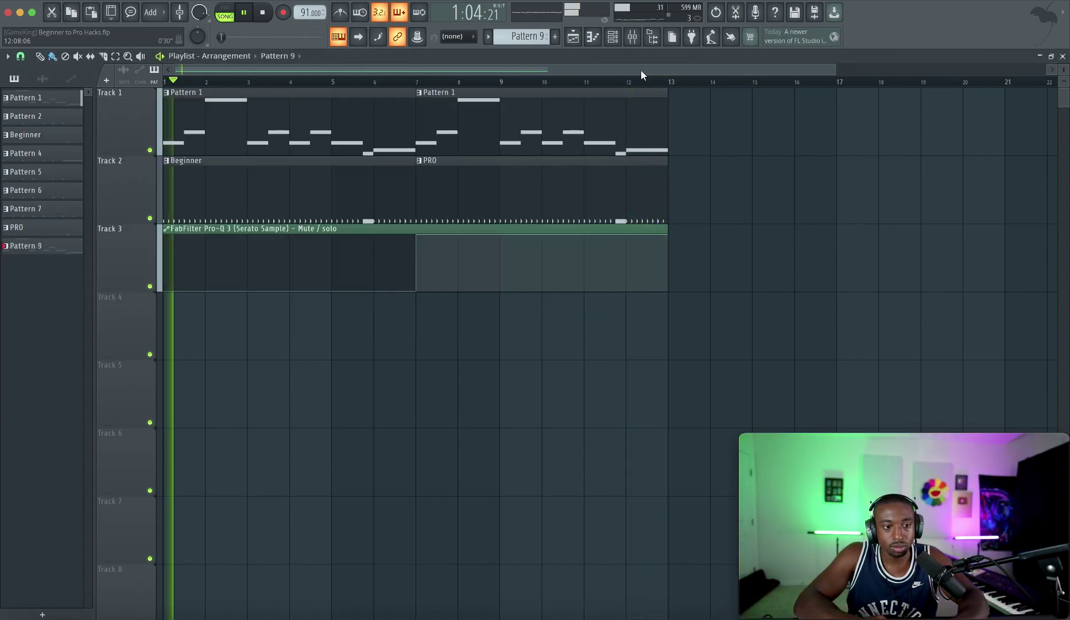
- Stop the arrangement with the mixer open, restart it from bar 1 and return to the playlist
{"action": "left_click", "coordinate": [632, 37]}
{"action": "key", "text": "space"}
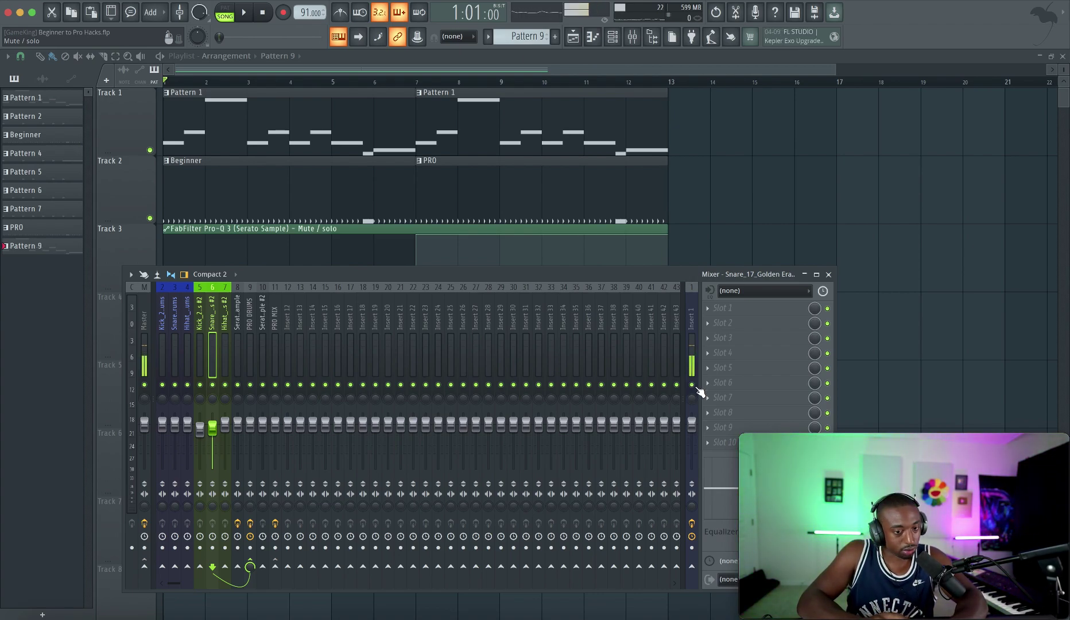
{"action": "key", "text": "space"}
{"action": "key", "text": "F9"}
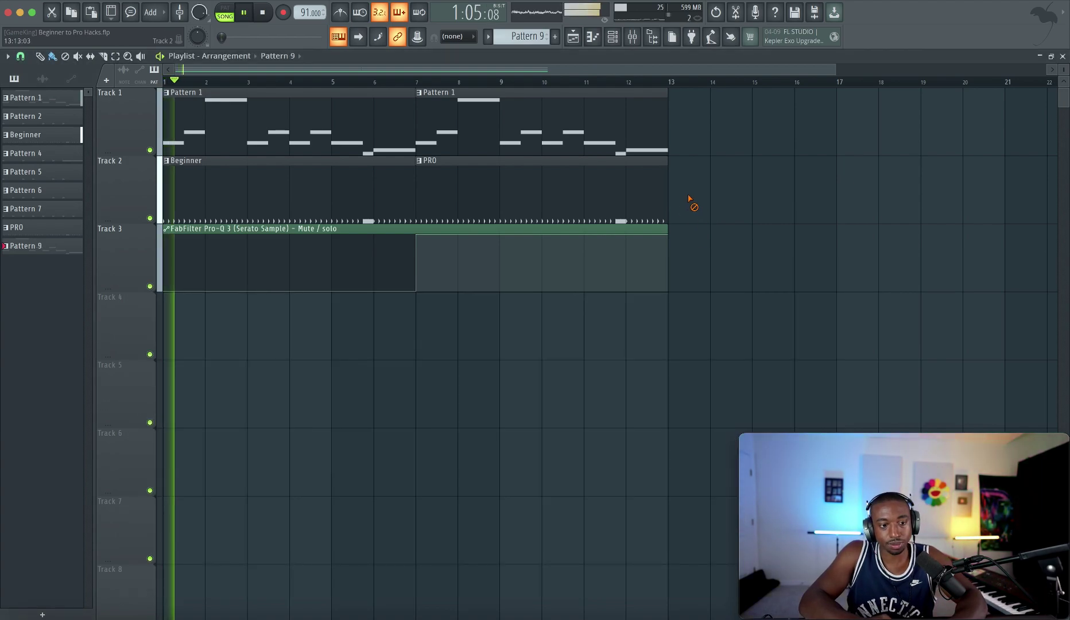
- Lower the PRO DRUMS bus fader slightly in the mixer and close the channel rack
{"action": "left_click", "coordinate": [620, 43]}
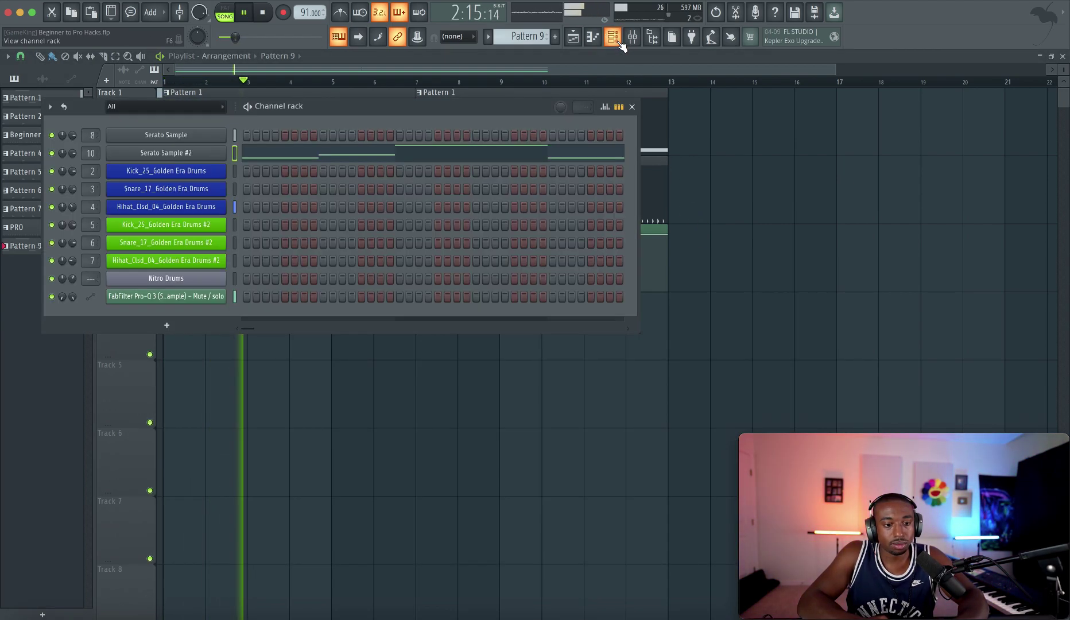
{"action": "key", "text": "F9"}
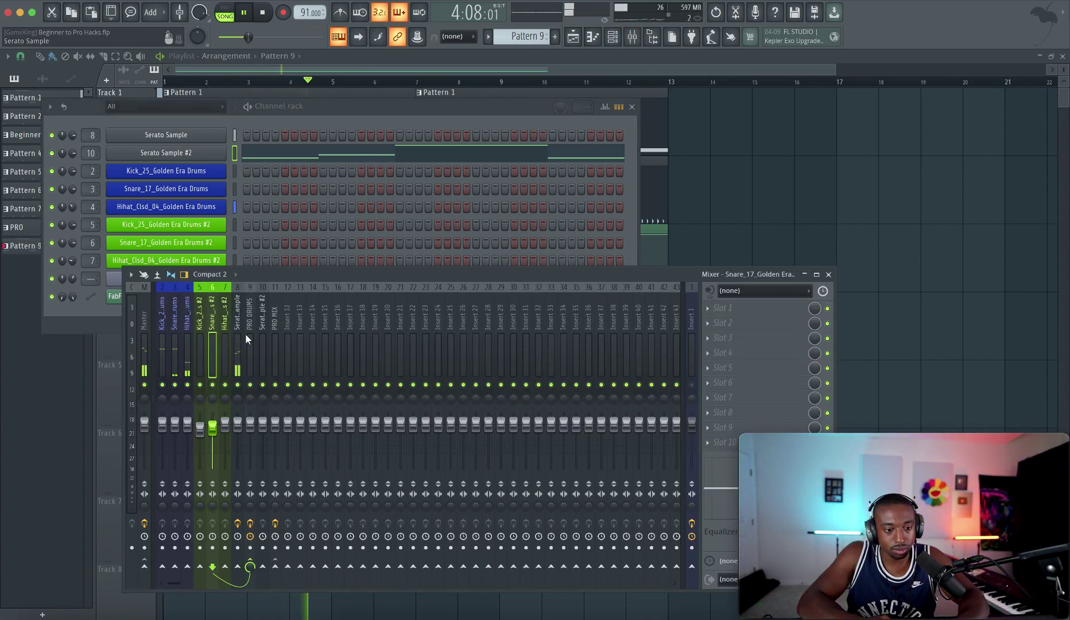
{"action": "left_click", "coordinate": [250, 340]}
{"action": "right_click", "coordinate": [253, 425]}
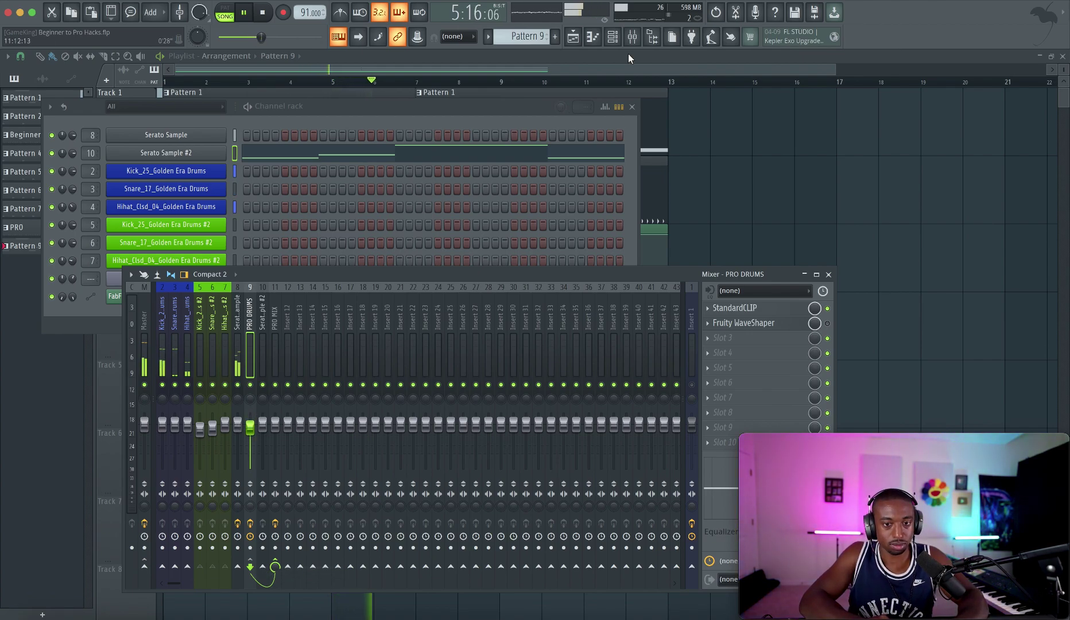
{"action": "left_click", "coordinate": [632, 106]}
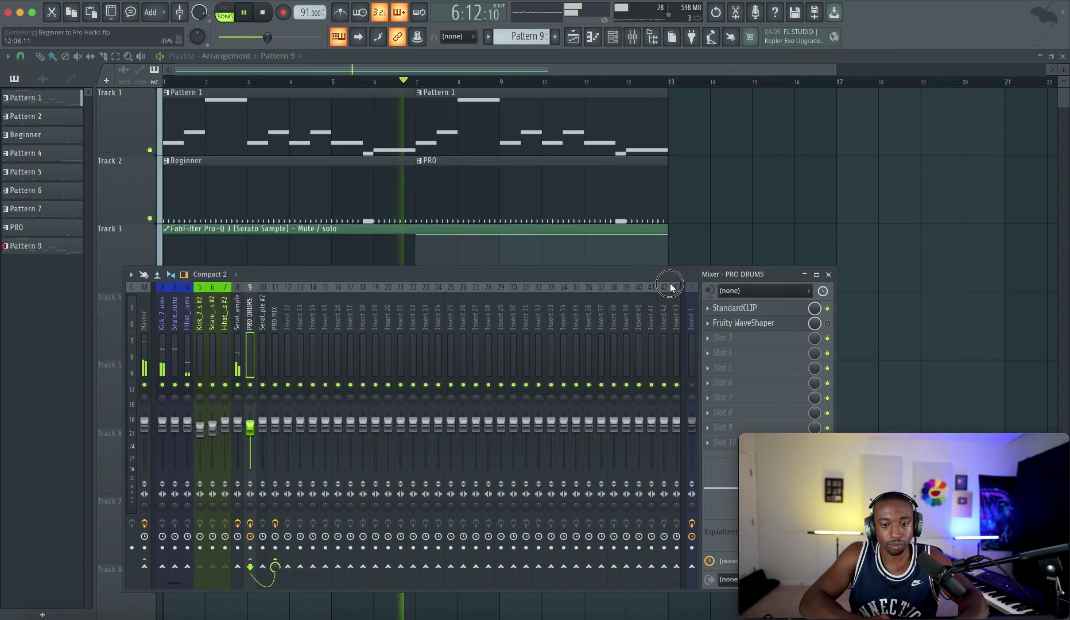
- Move the mixer window down to uncover Track 3, reduce its height, and select the PRO MIX track
{"action": "left_click_drag", "start_coordinate": [671, 287], "coordinate": [634, 327]}
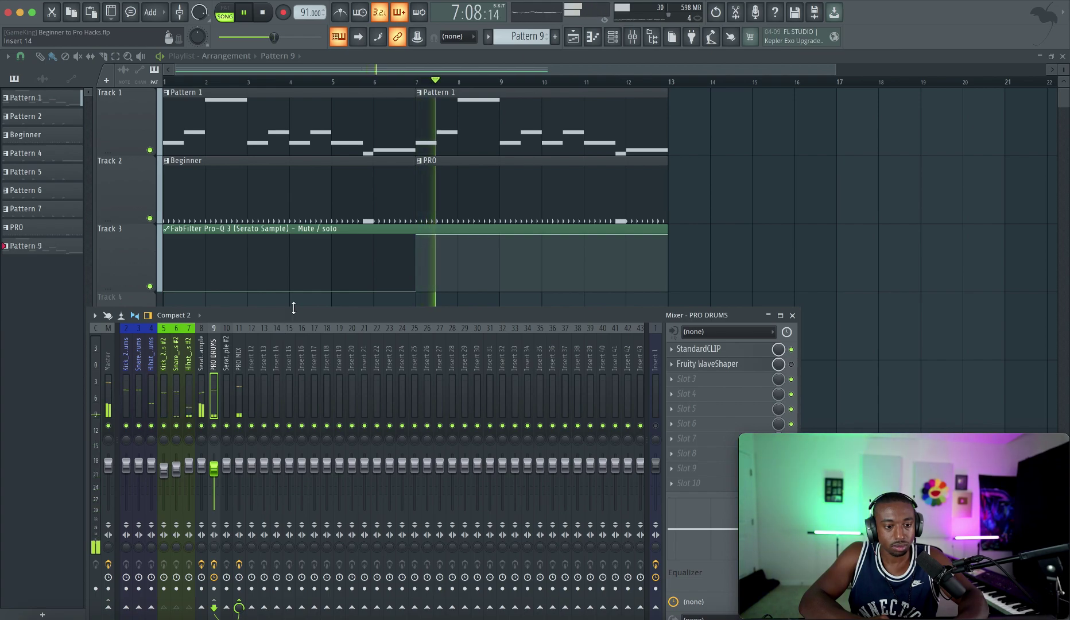
{"action": "left_click_drag", "start_coordinate": [293, 308], "coordinate": [291, 304]}
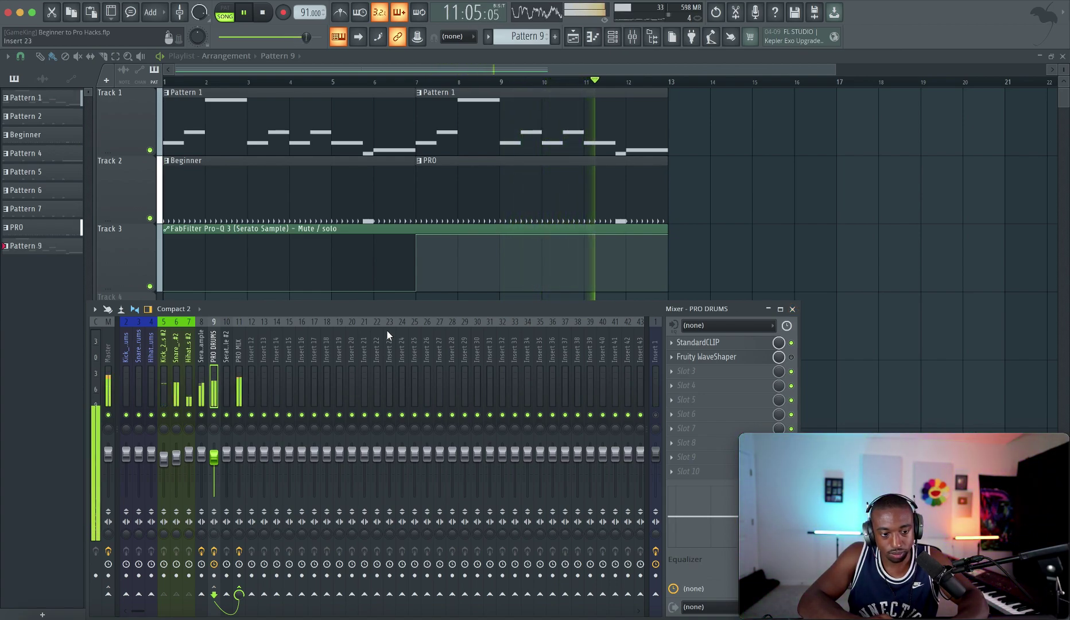
{"action": "left_click", "coordinate": [243, 374]}
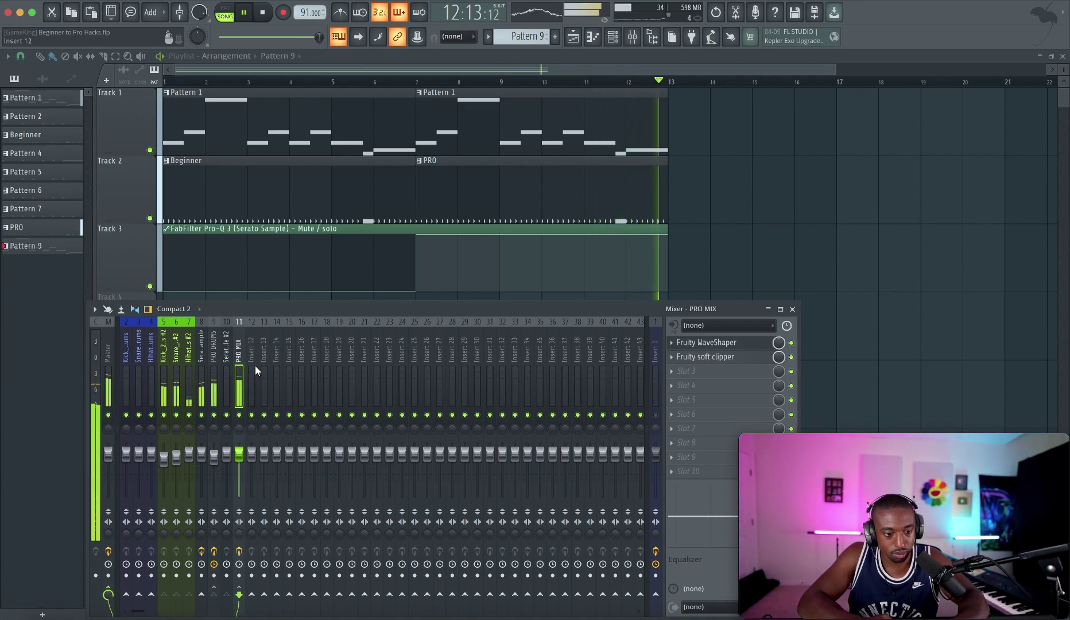
- Listen to the Beginner and PRO sections with the mixer closed, recheck the PRO MIX levels, and stop playback
{"action": "left_click", "coordinate": [792, 309]}
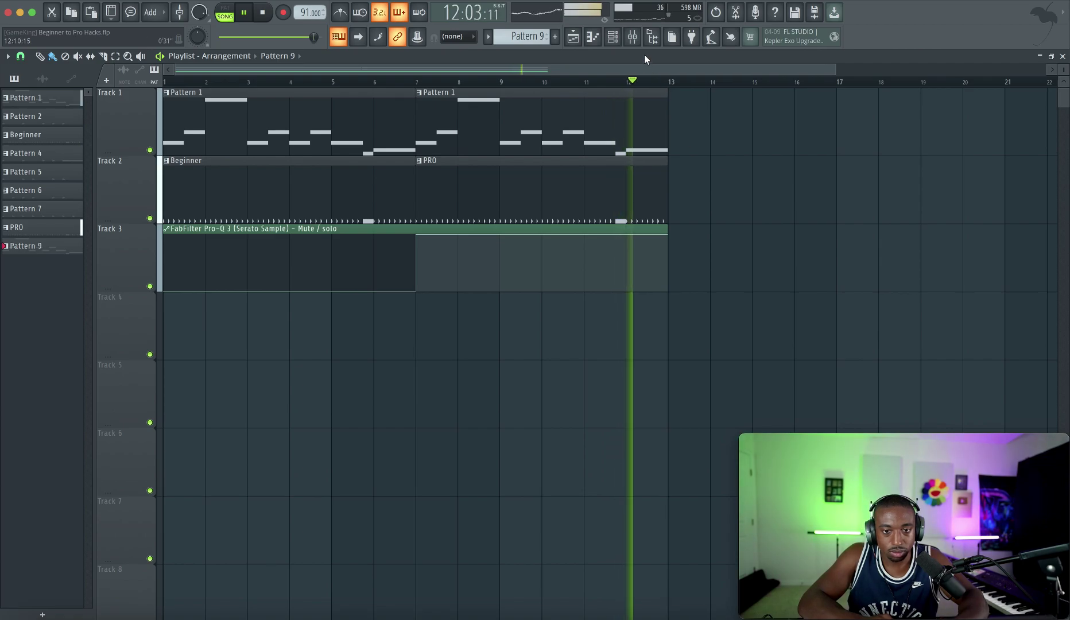
{"action": "left_click", "coordinate": [633, 40]}
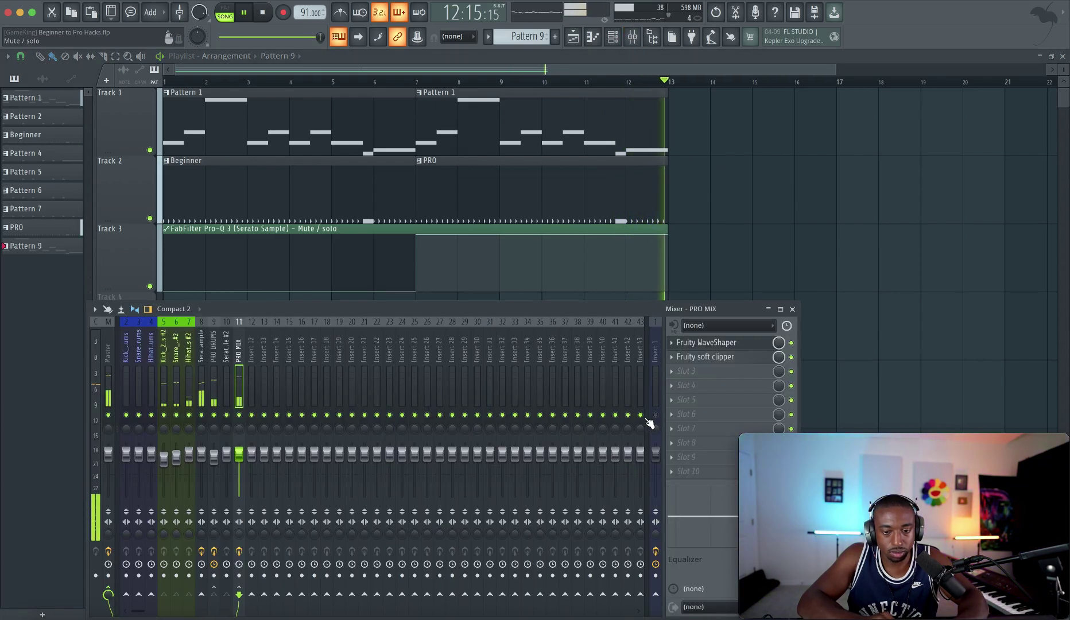
{"action": "key", "text": "F9"}
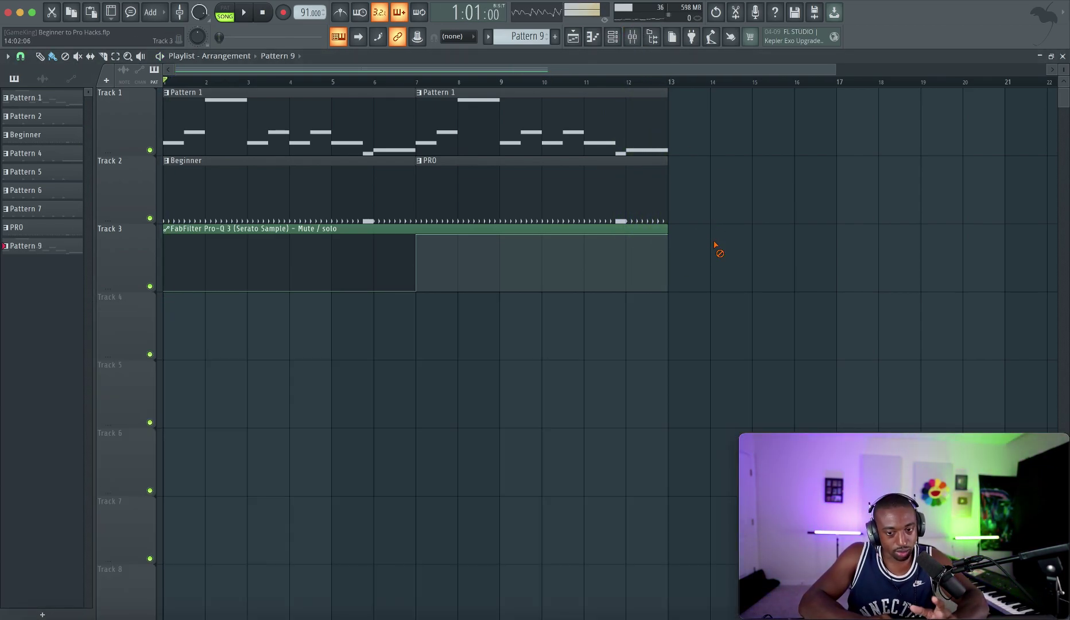